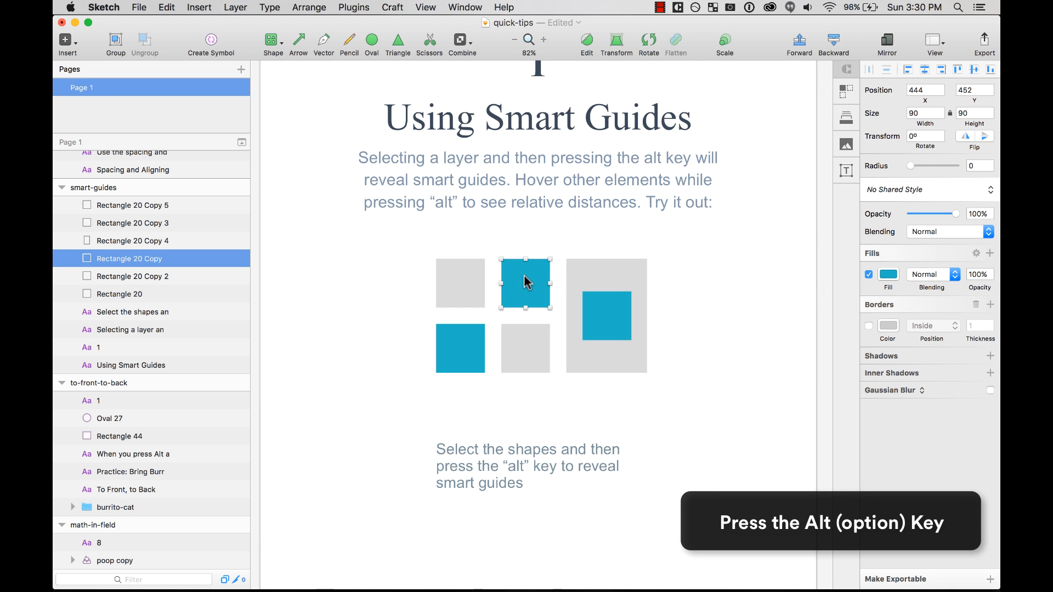
Reveal the smart-guide distances for the upper blue square and for the blue square nested in the large grey rectangle
key(alt)
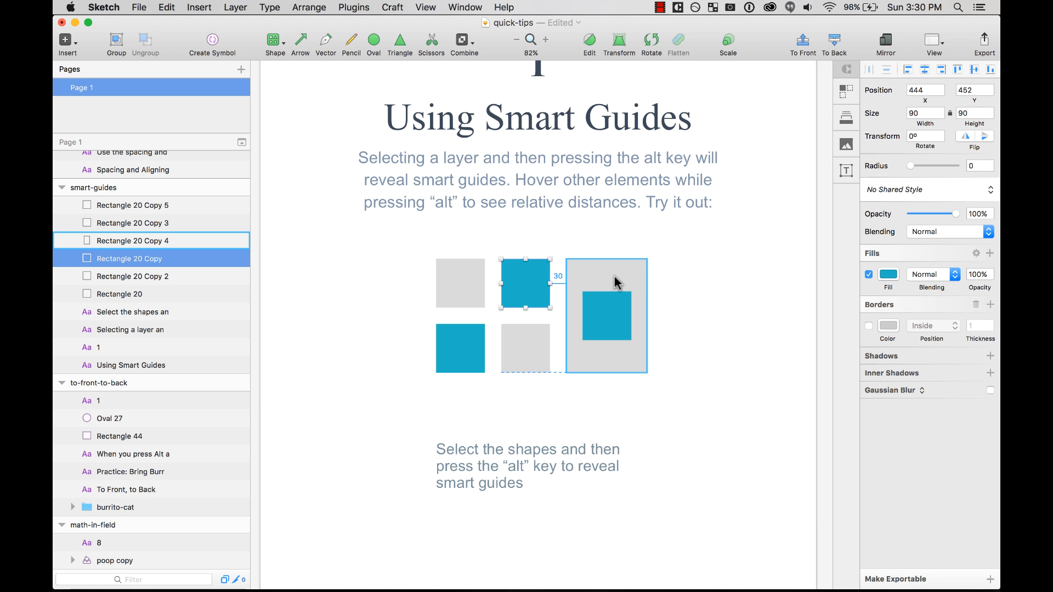
key(alt)
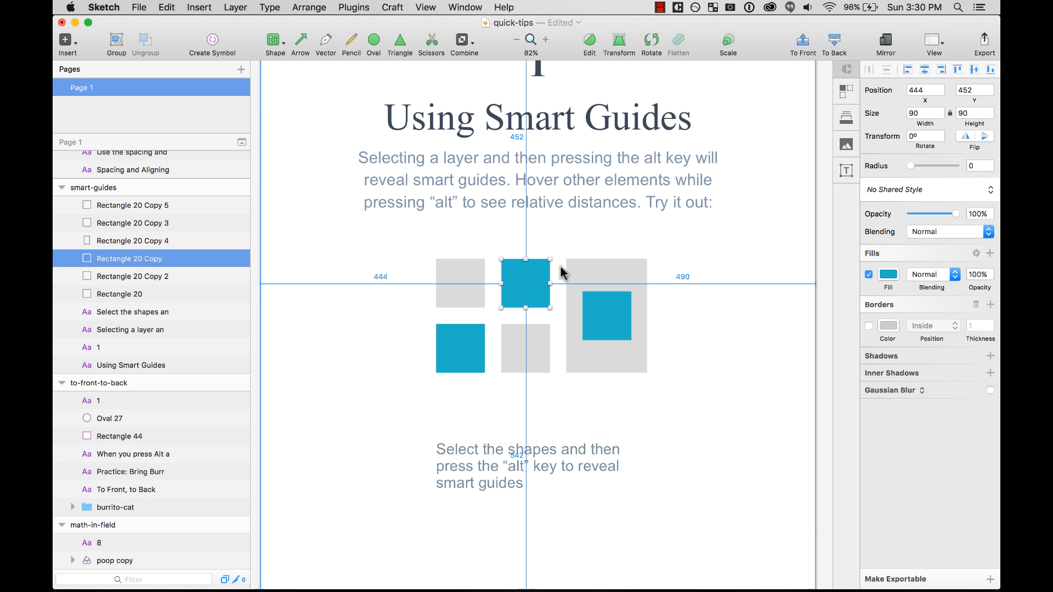
click(603, 317)
key(alt)
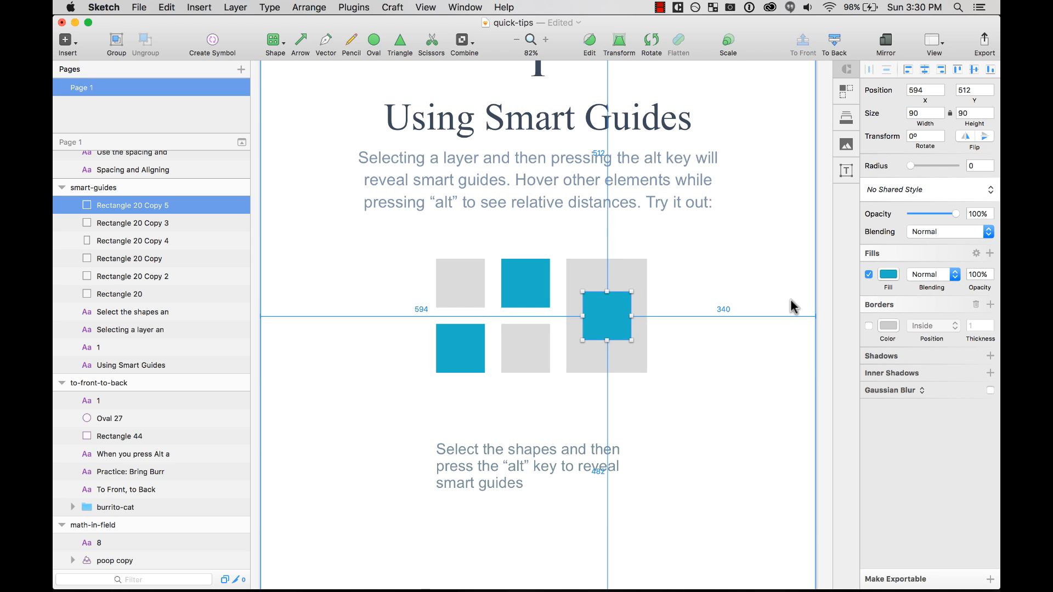
Increase the corner radius of the first blue rectangle on the rounded-corners artboard
key(super+minus)
key(super+minus)
click(640, 203)
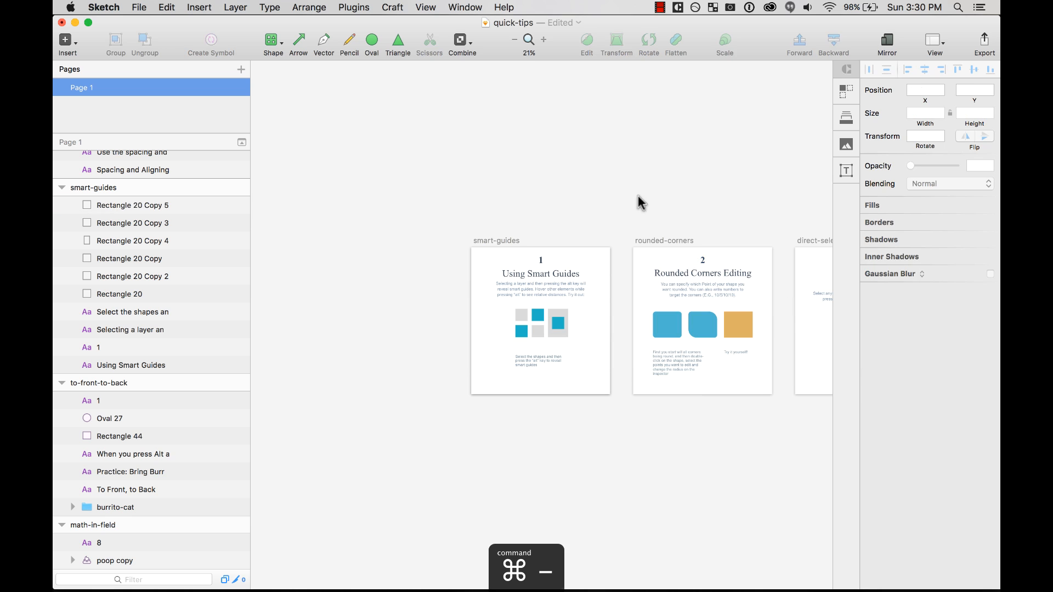
key(z)
drag(606, 207, 820, 459)
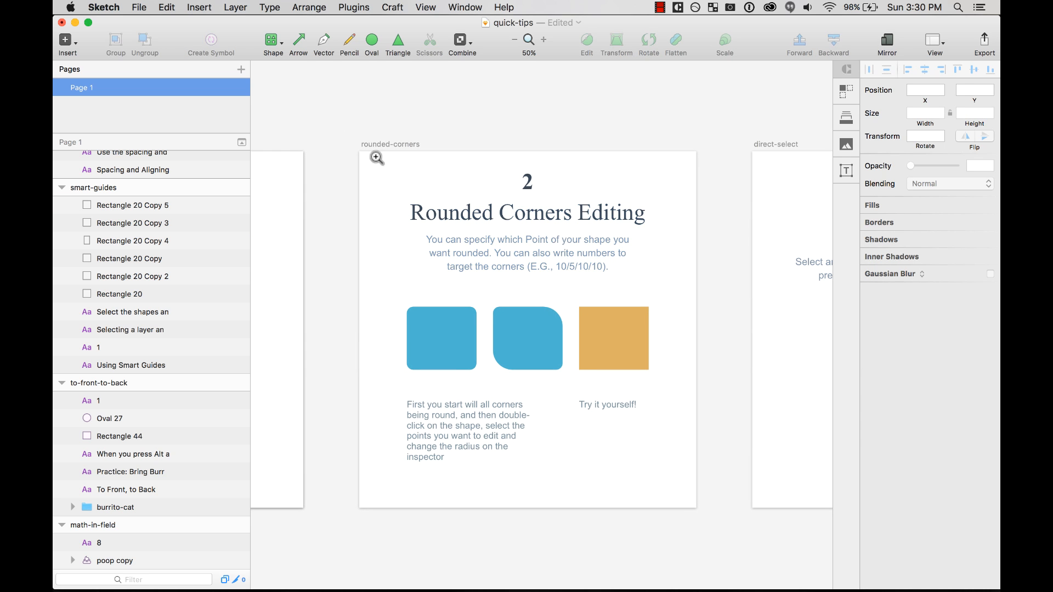
drag(341, 115, 711, 533)
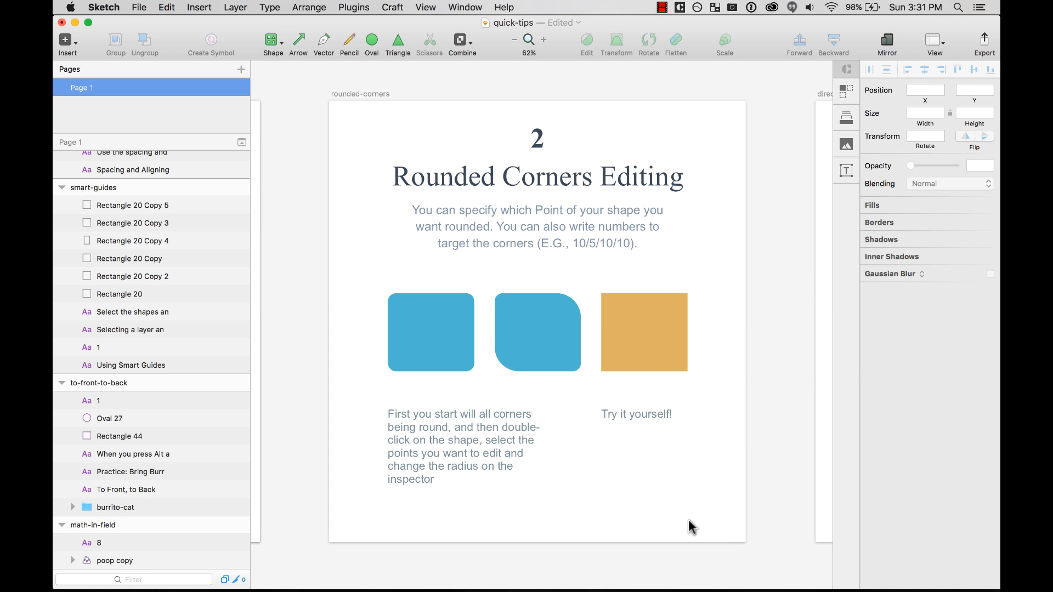
click(459, 372)
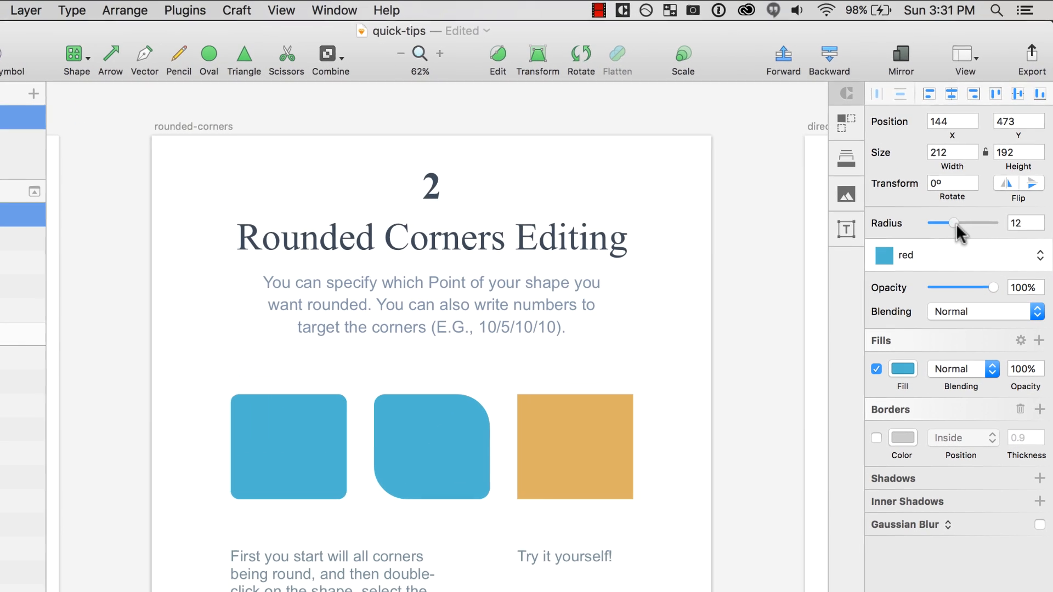
drag(947, 170, 922, 171)
drag(952, 236, 970, 236)
click(172, 346)
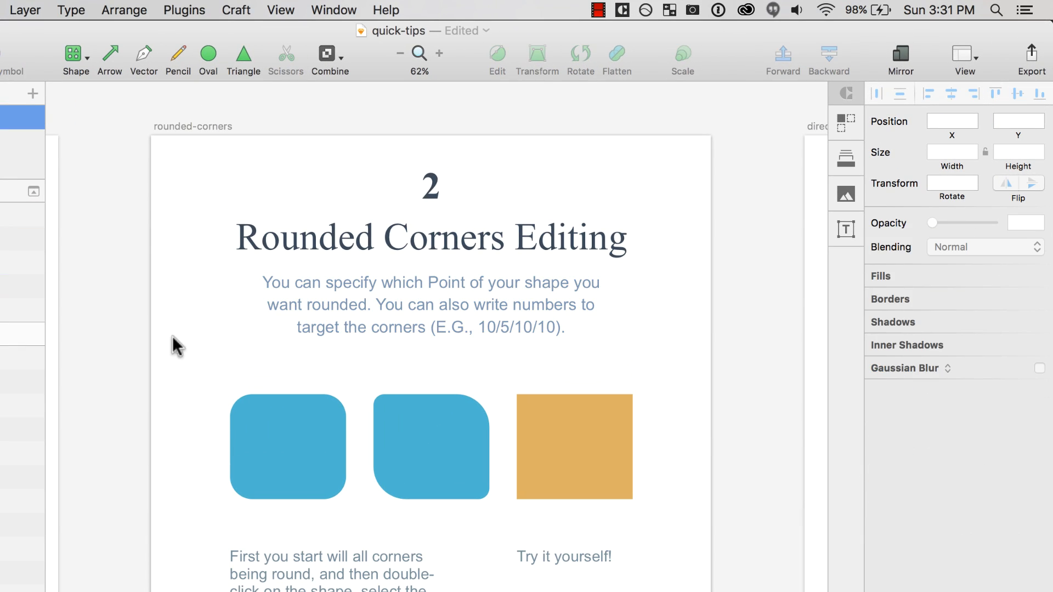
Check the per-corner radius values of the middle blue shape
drag(137, 127, 589, 591)
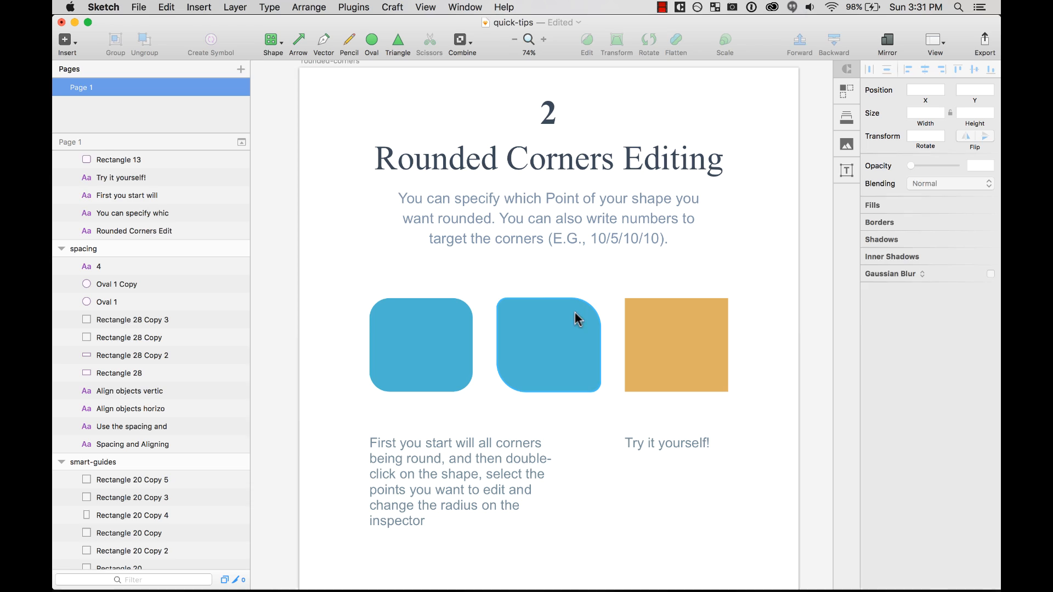
click(437, 438)
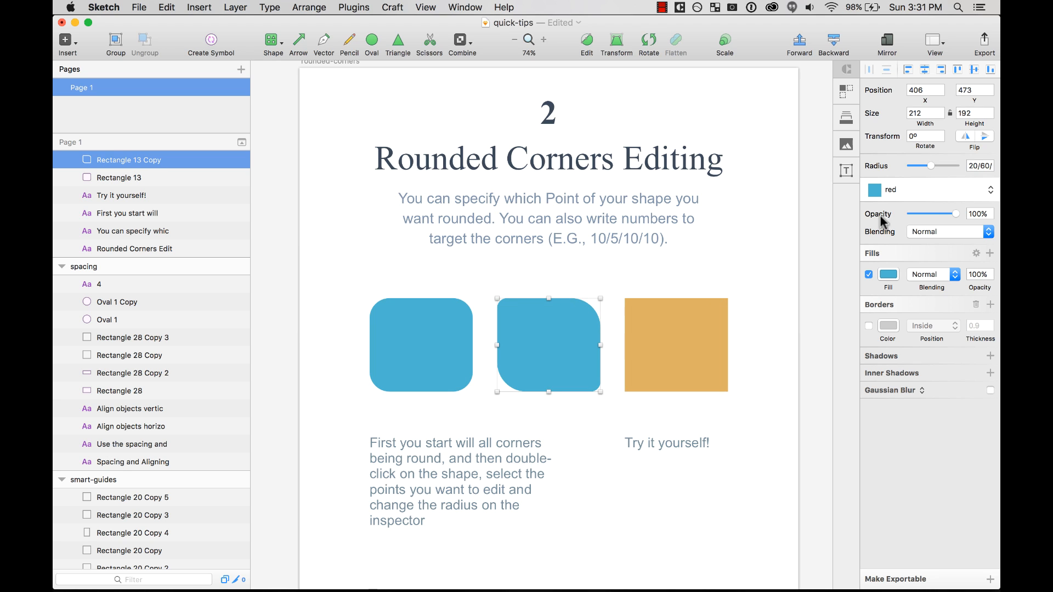
click(979, 165)
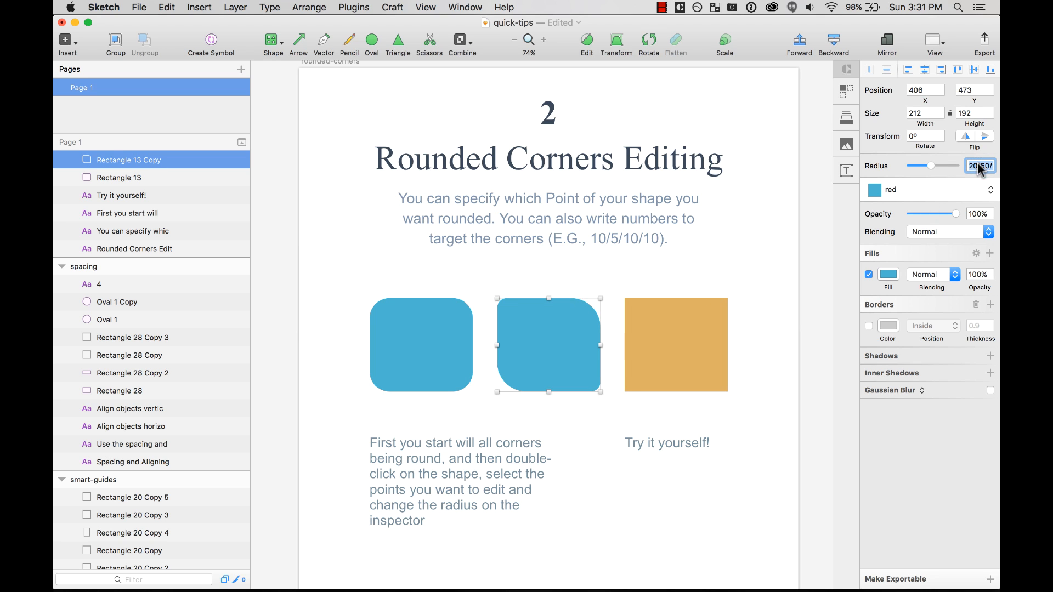
click(628, 506)
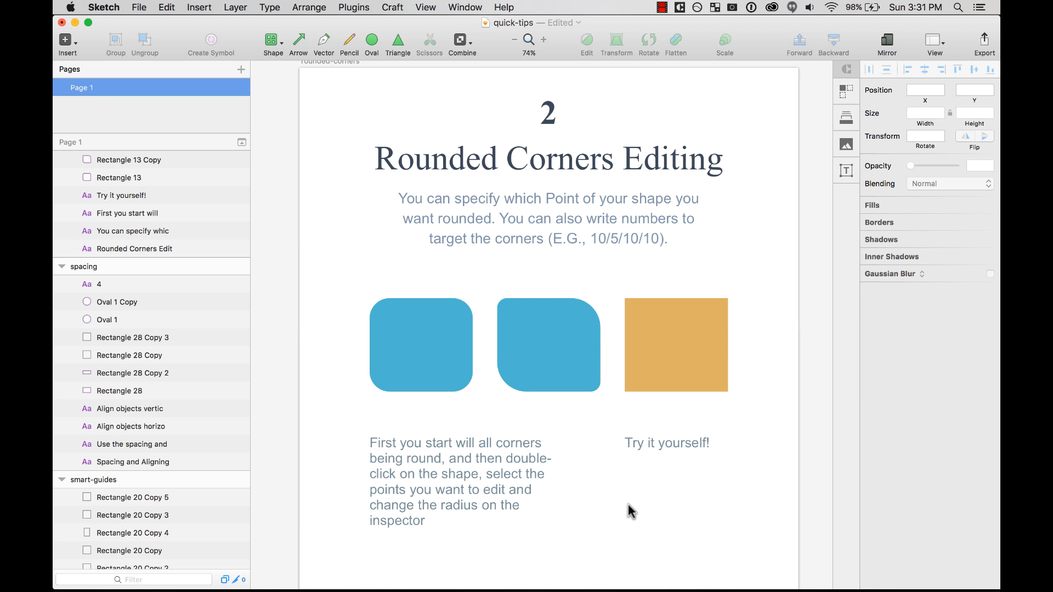
Add a text label reading 20/40/20/40 just below the middle blue shape
key(t)
click(514, 404)
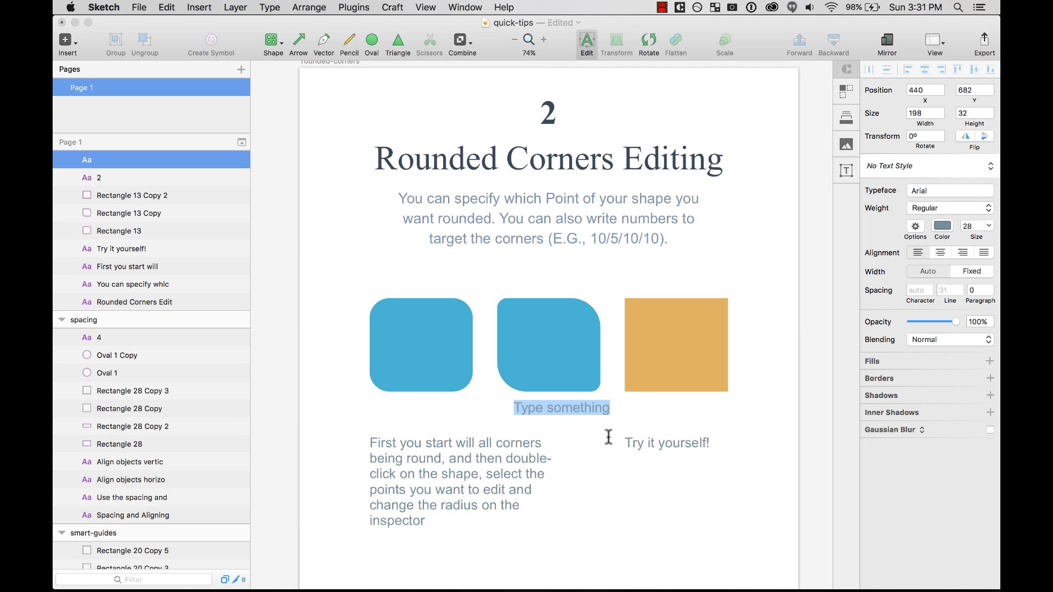
text(20/40/2)
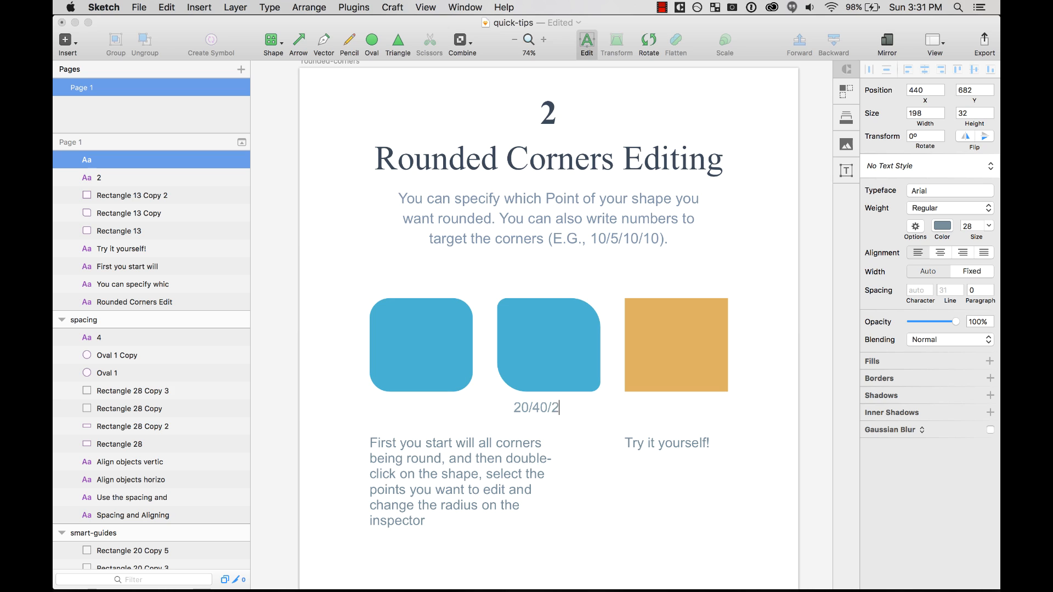
text(0/40)
key(Escape)
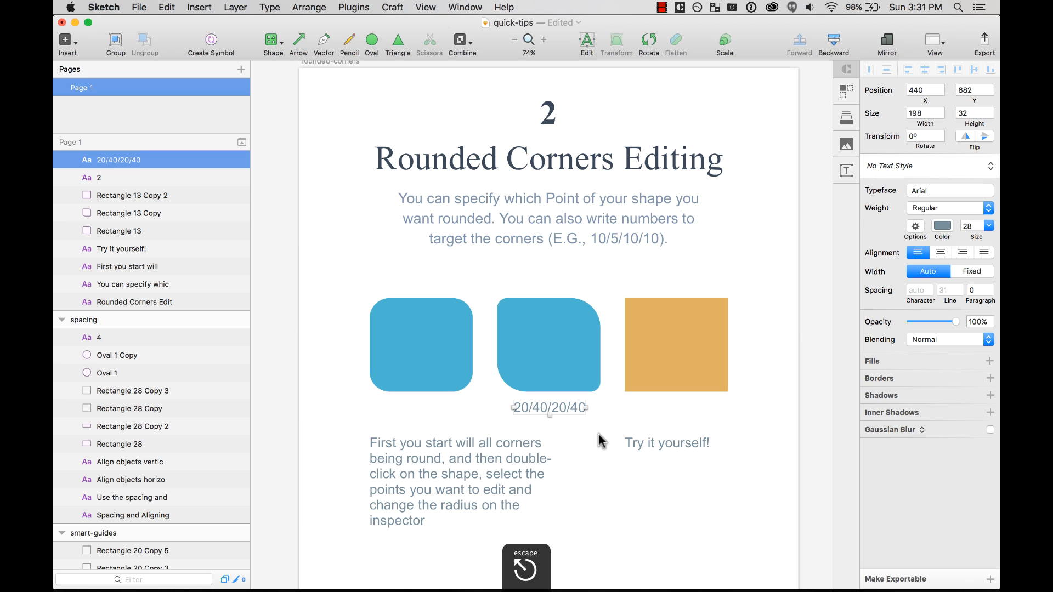
Copy the label's text 20/40/20/40 and apply it as the corner radius of the middle blue shape
double_click(565, 404)
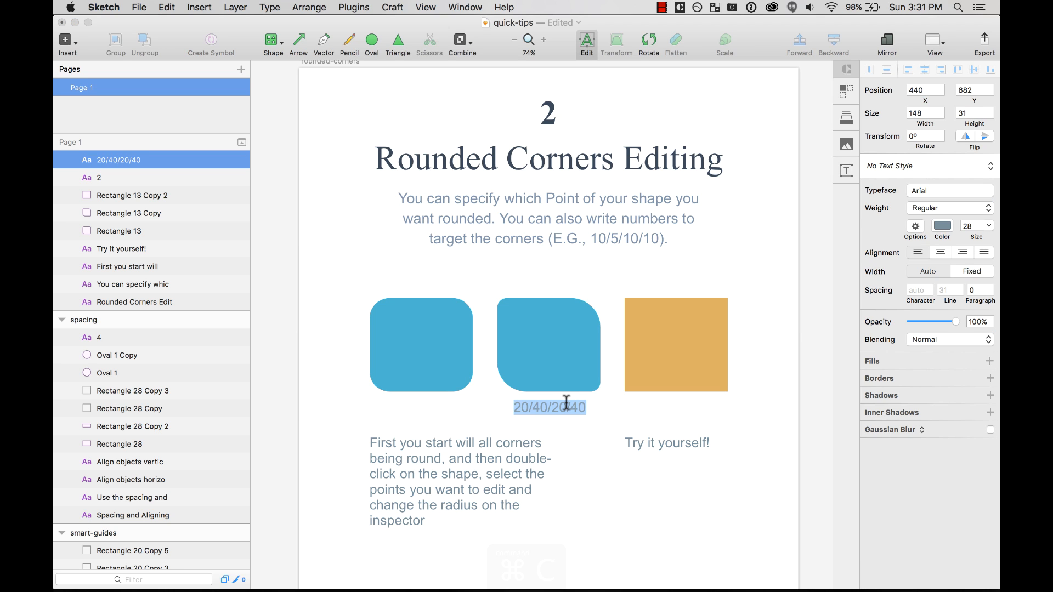
key(super+c)
click(563, 341)
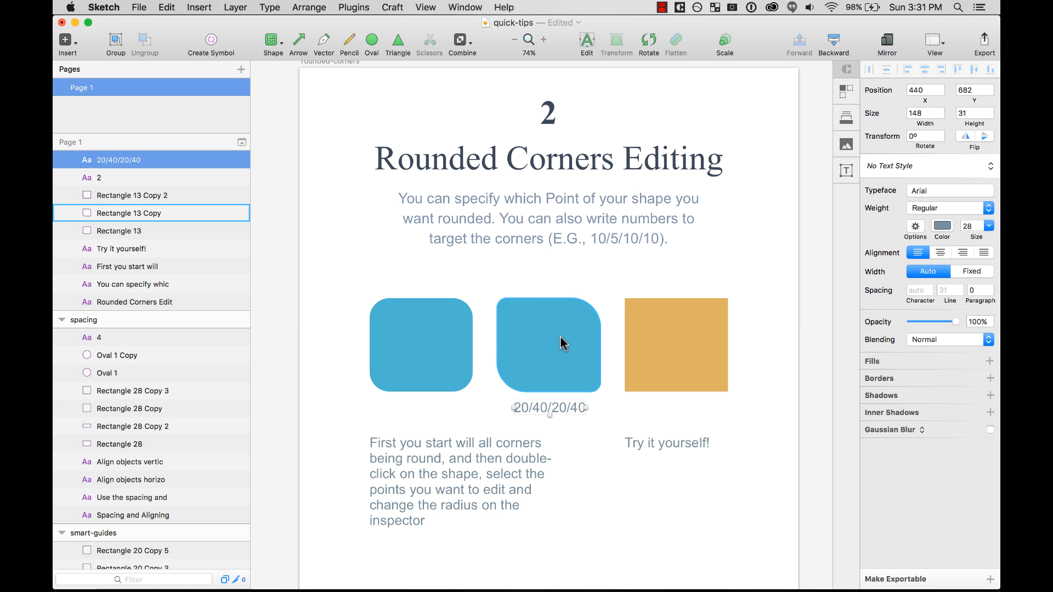
click(968, 170)
key(super+v)
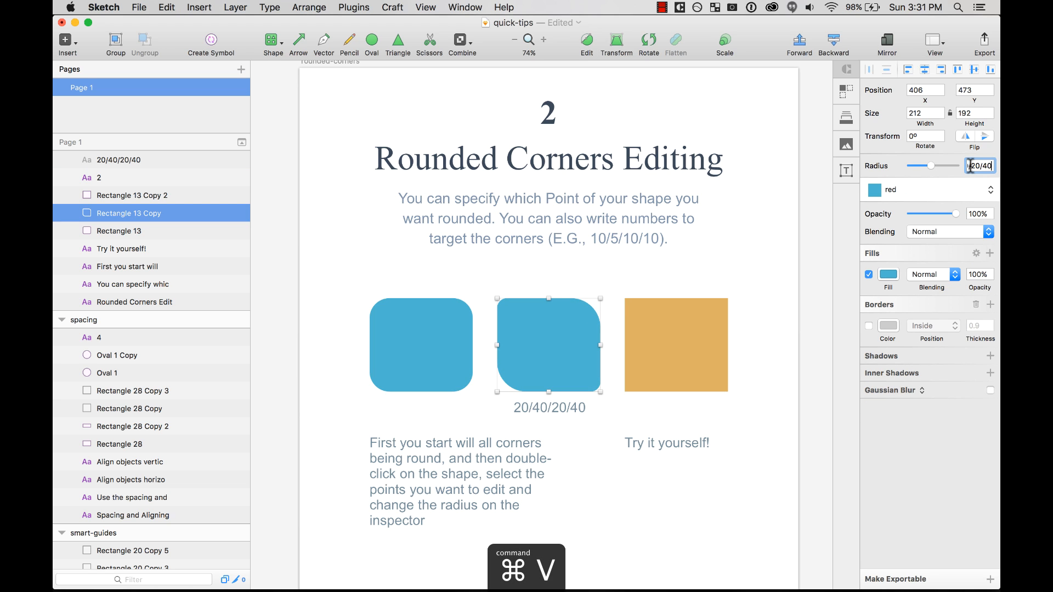
key(Return)
Examine the middle blue shape's corners up close against the values in the label below it
drag(433, 231, 665, 425)
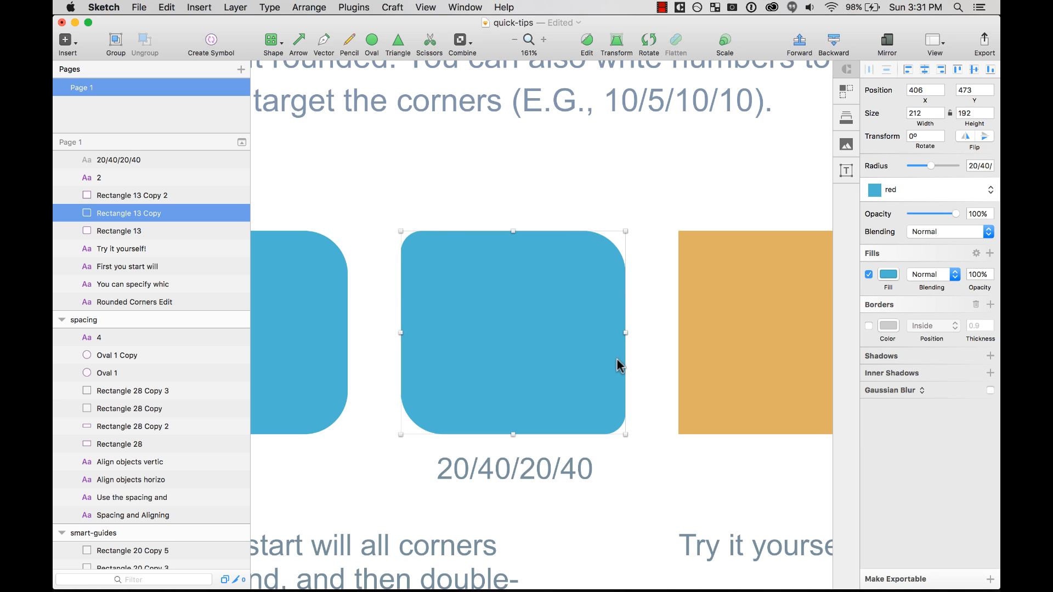
click(402, 203)
click(423, 263)
click(491, 451)
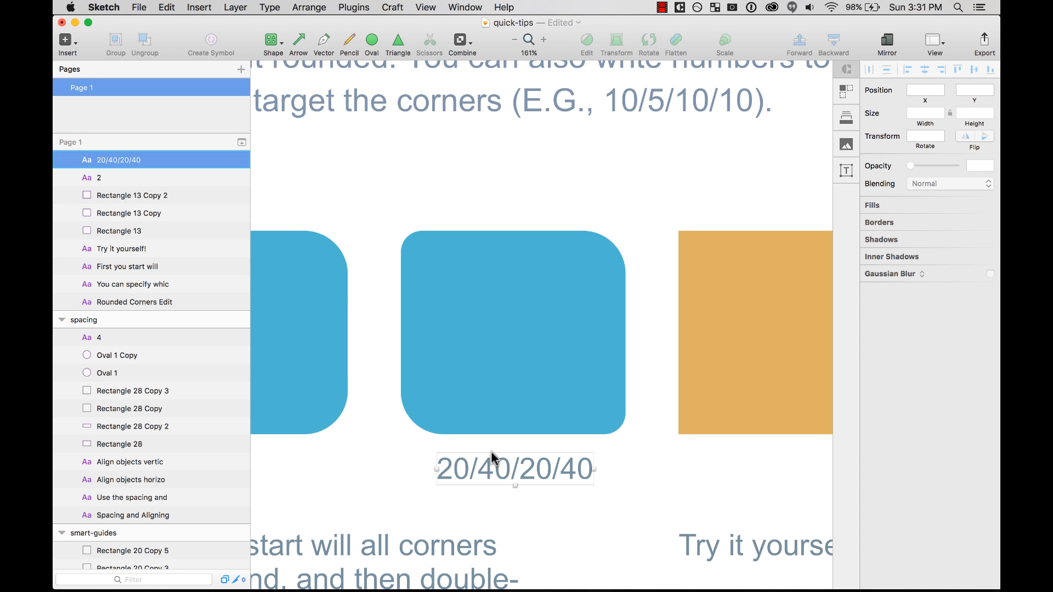
Set the orange rectangle's corner radius to 20/80/20/80
key(super+minus)
scroll(491, 451, right, 1)
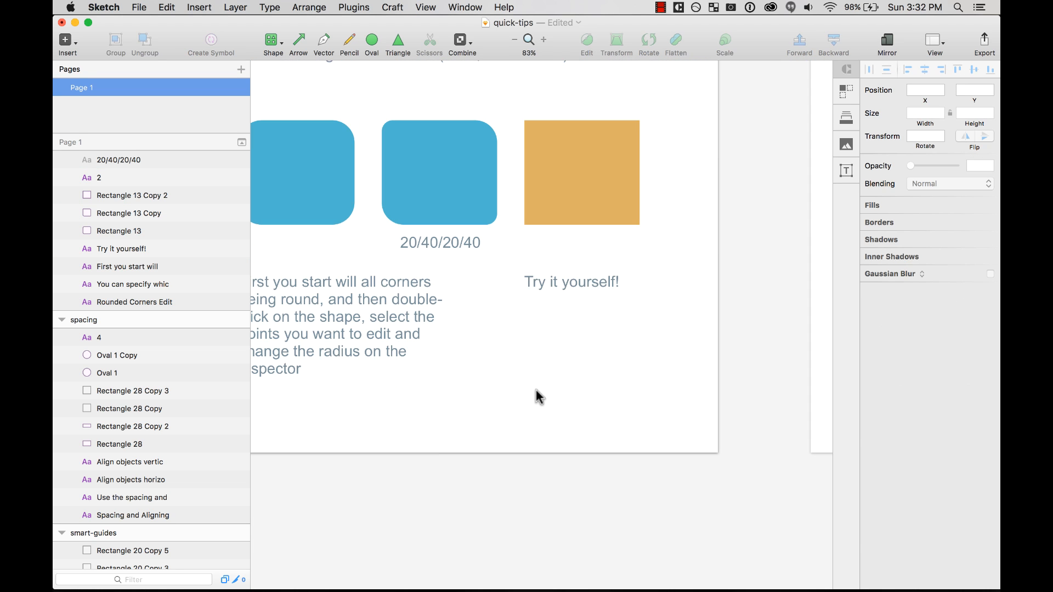
scroll(579, 240, right, 4)
click(528, 227)
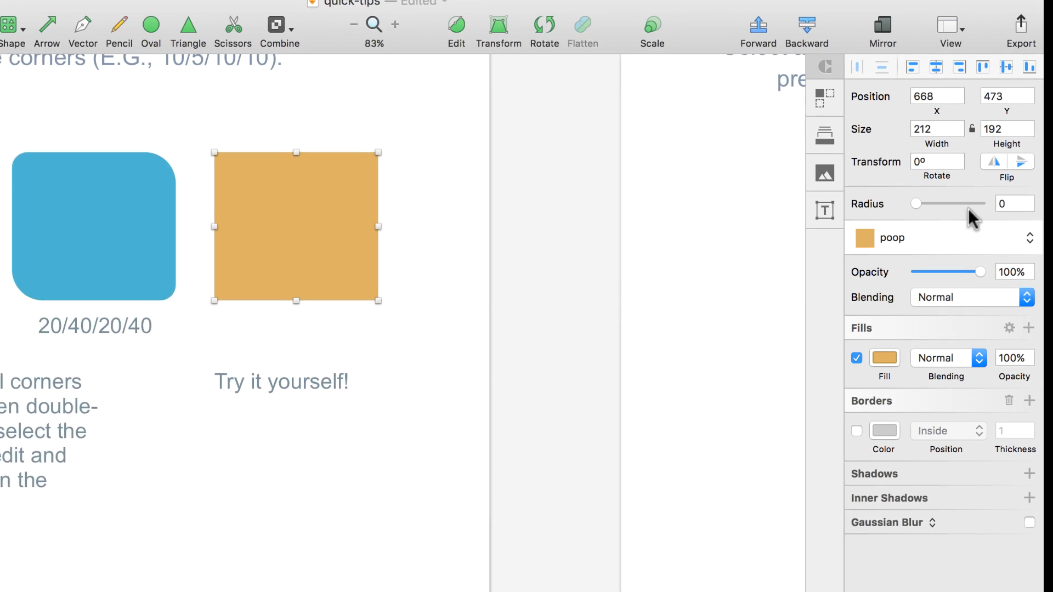
click(979, 165)
text(20/)
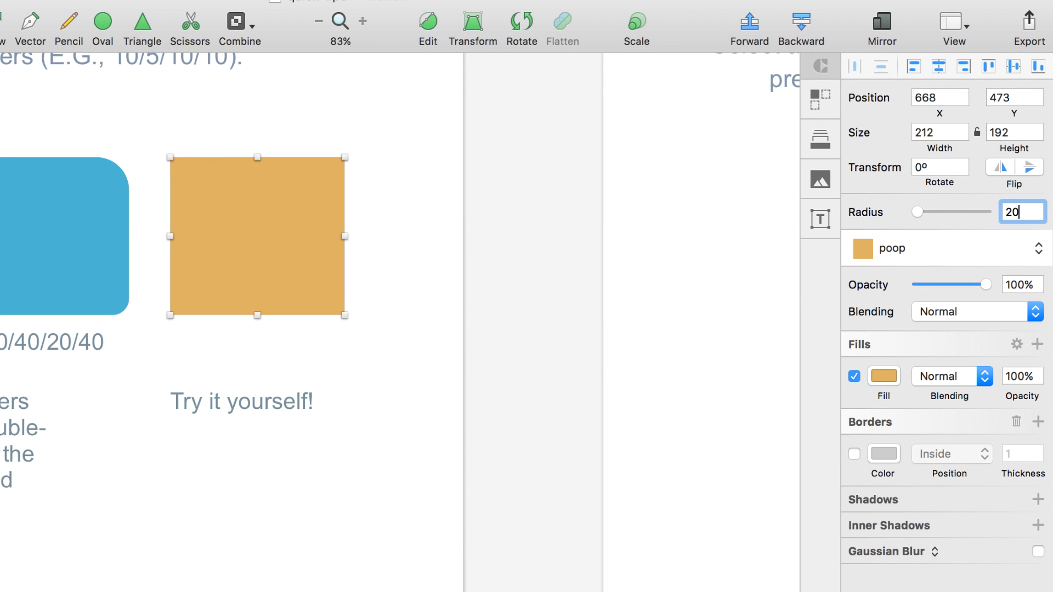
text(80/20/80)
key(Return)
click(259, 277)
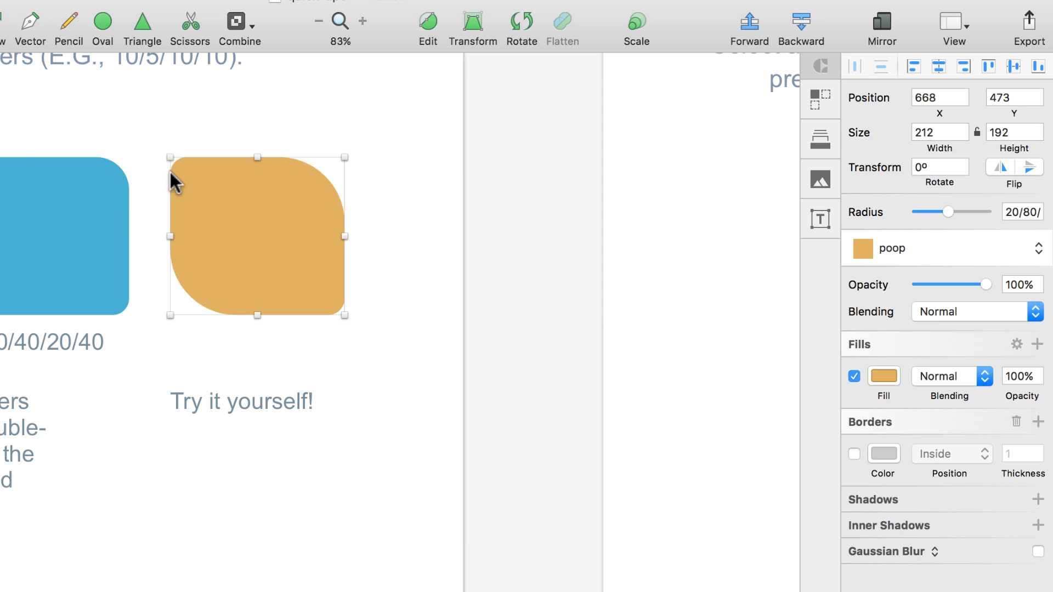
Edit the orange shape's points and set its upper-right corner radius to 0
drag(111, 101, 447, 512)
double_click(341, 265)
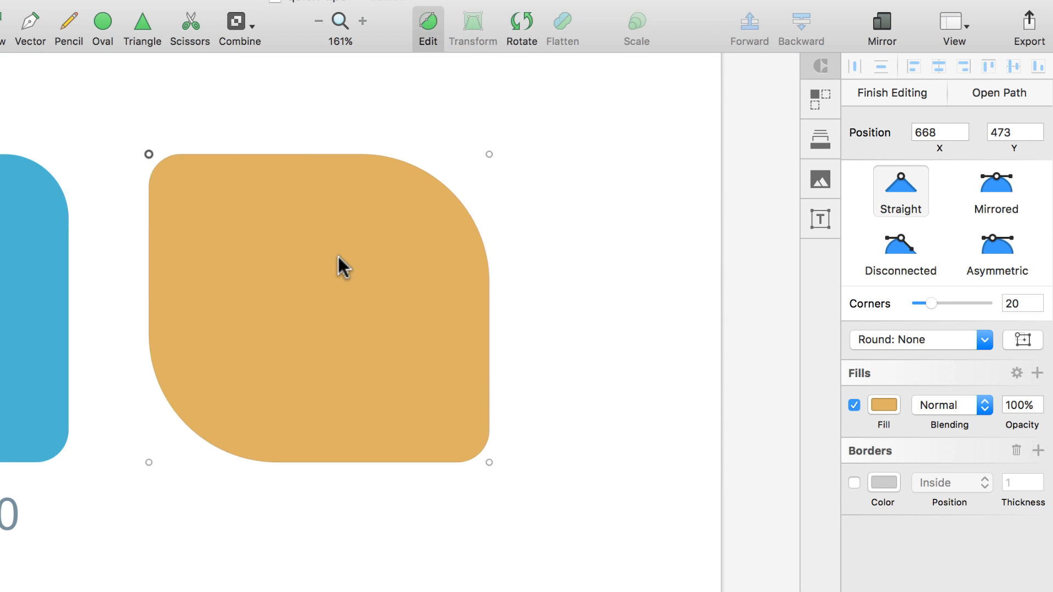
click(489, 155)
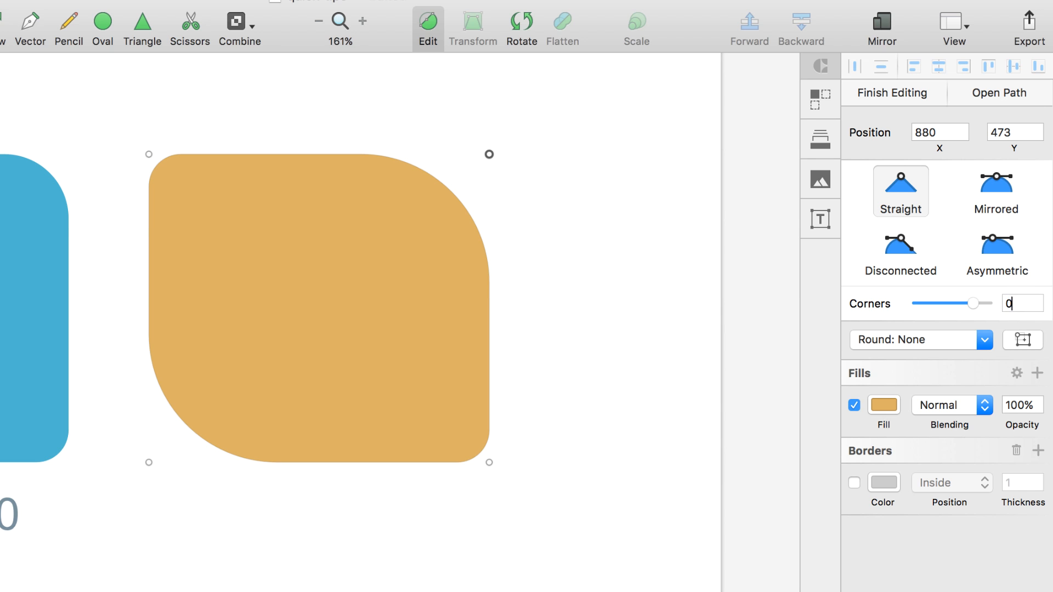
text(0)
key(Return)
Set the orange shape's lower-left corner radius to 200 and finish editing its points
click(149, 462)
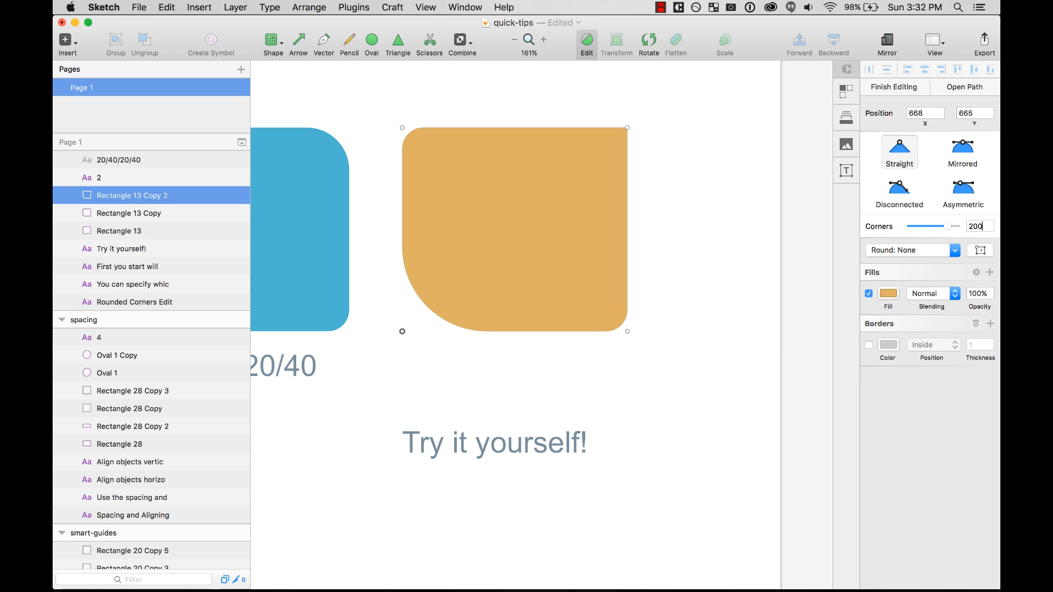
key(Return)
key(Escape)
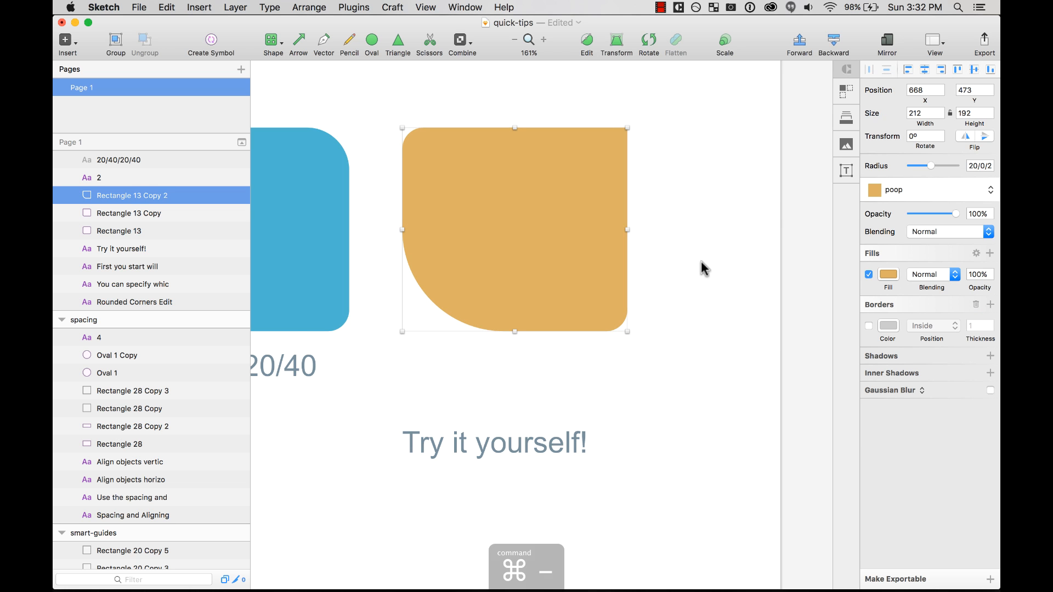
Select the group containing the blue square and two circles on the direct-select artboard
key(super+minus)
key(super+minus)
click(557, 414)
scroll(556, 414, right, 5)
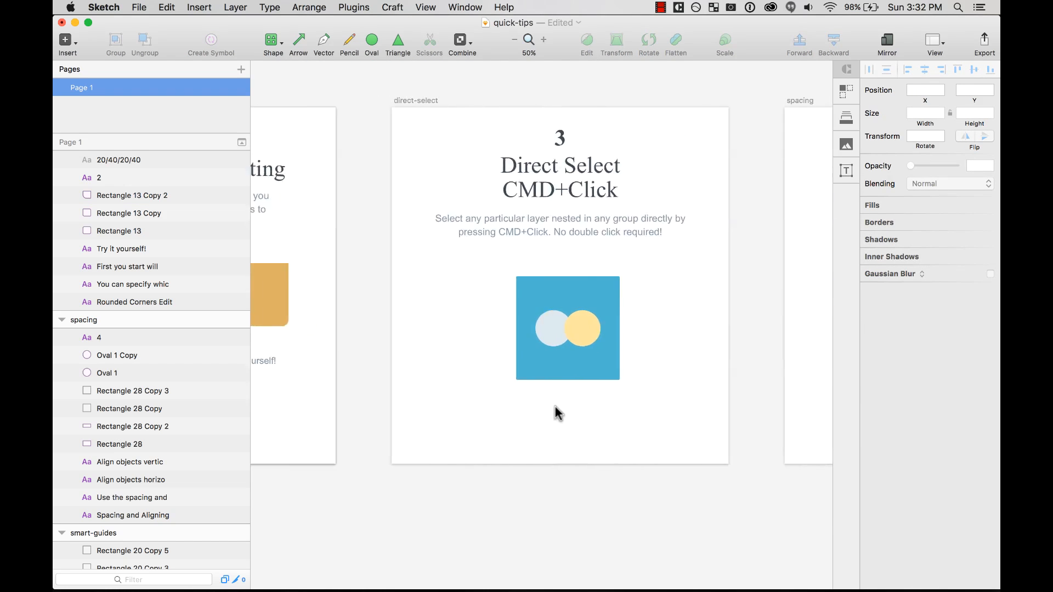
scroll(556, 414, right, 2)
key(z)
drag(288, 91, 689, 495)
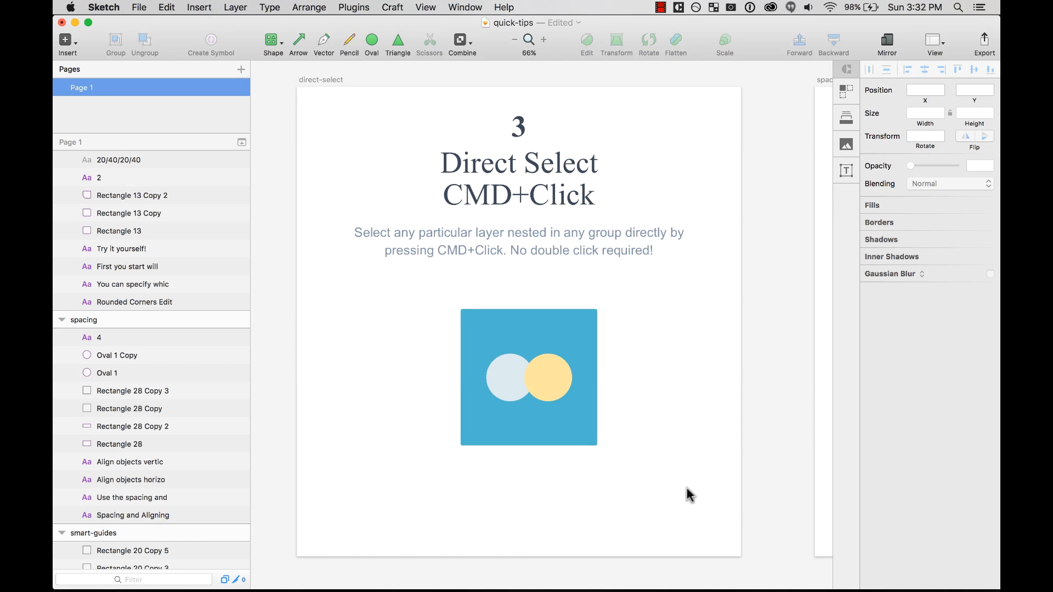
click(568, 377)
click(666, 367)
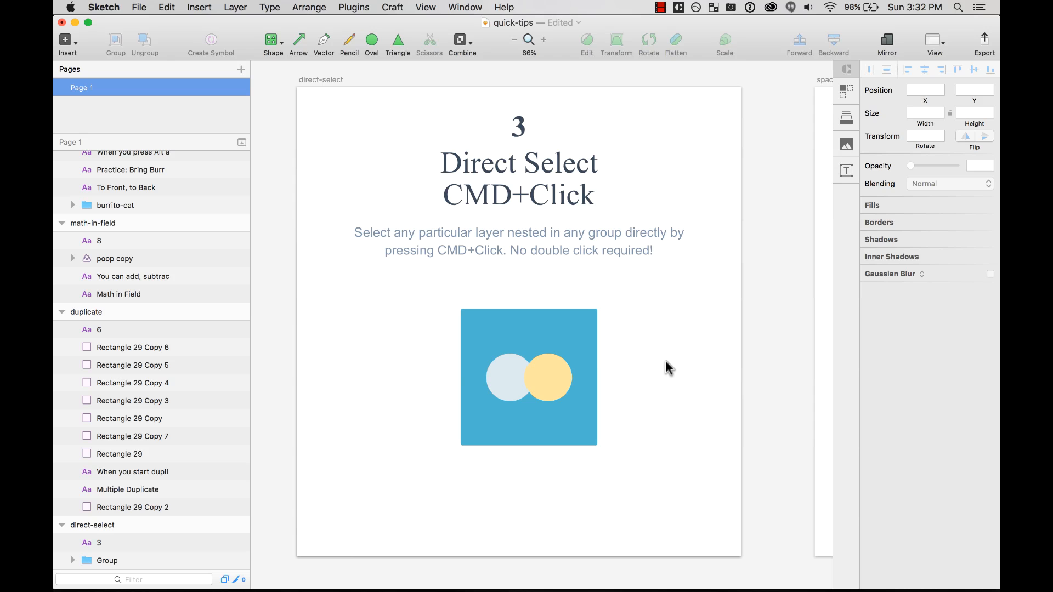
click(528, 378)
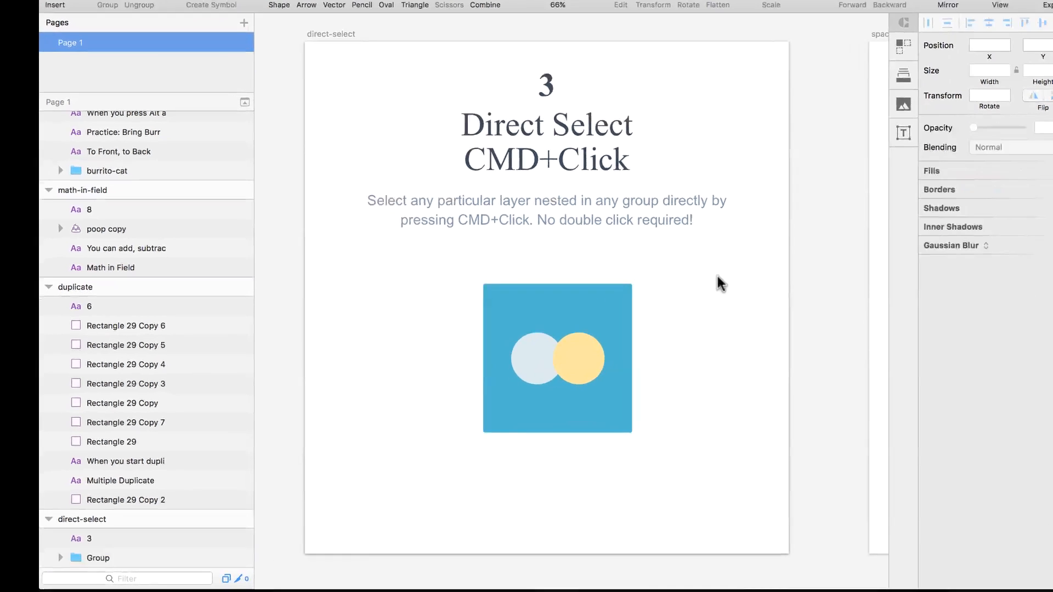
Expand the direct-select artboard's Group and its nested circles group in the layer list
scroll(203, 528, down, 3)
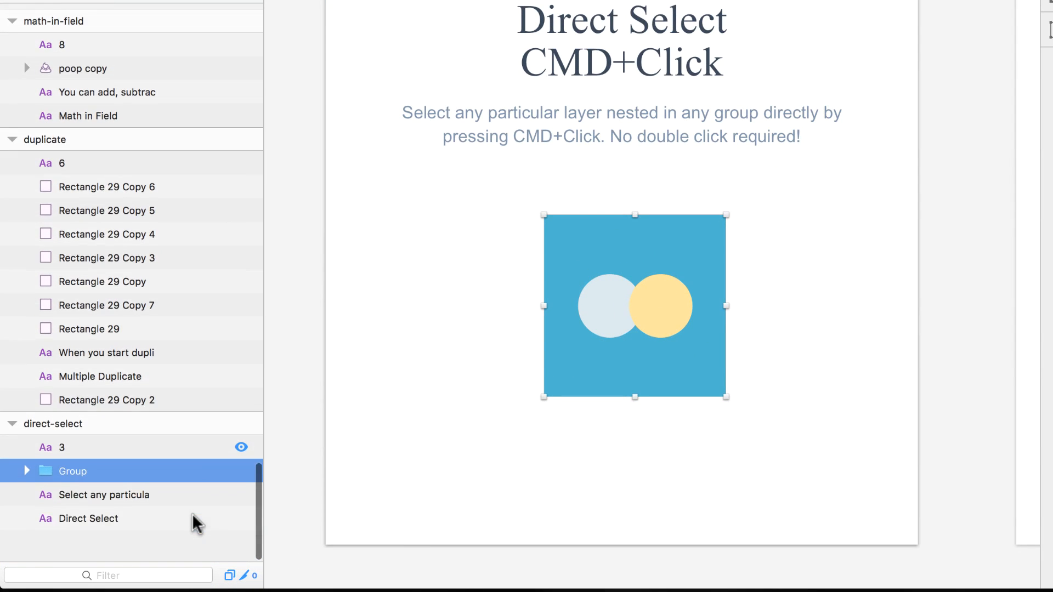
click(26, 503)
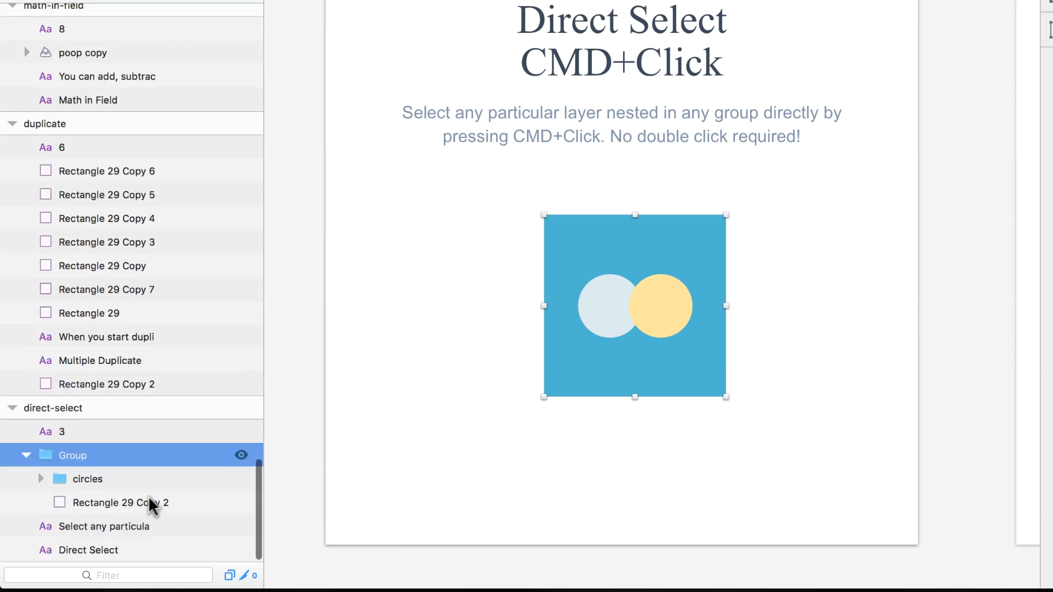
scroll(77, 461, down, 2)
click(27, 488)
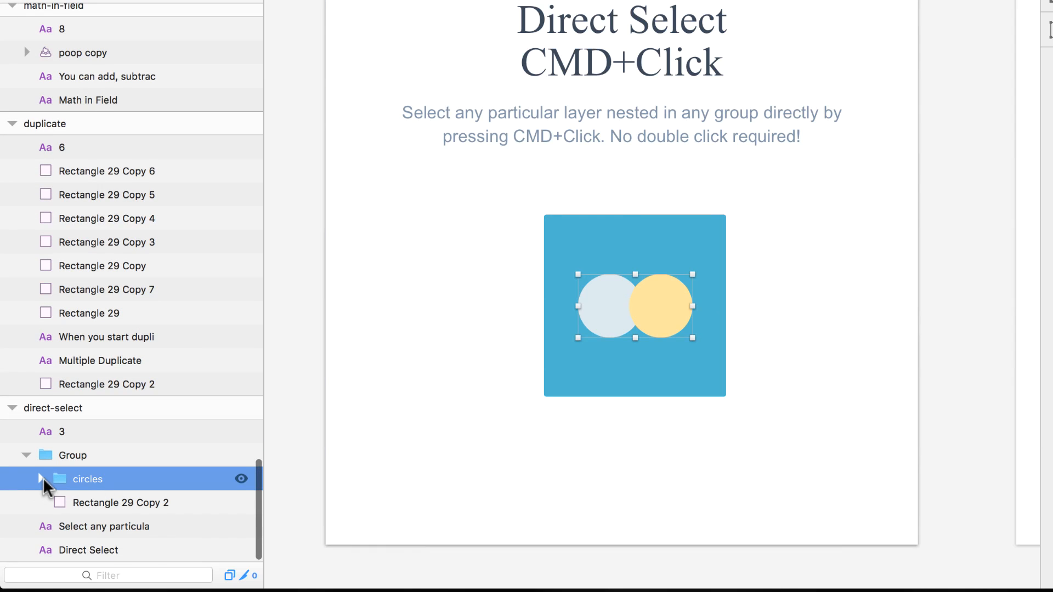
click(42, 479)
scroll(130, 476, down, 2)
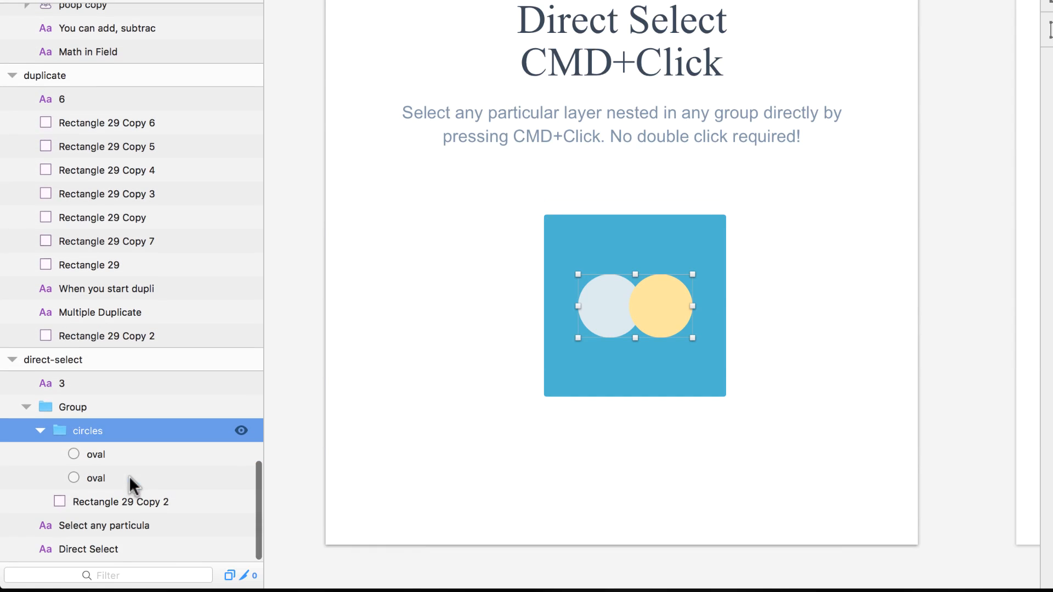
Select the whole group through its pale circle on the canvas, and clear the selection
click(384, 324)
click(611, 312)
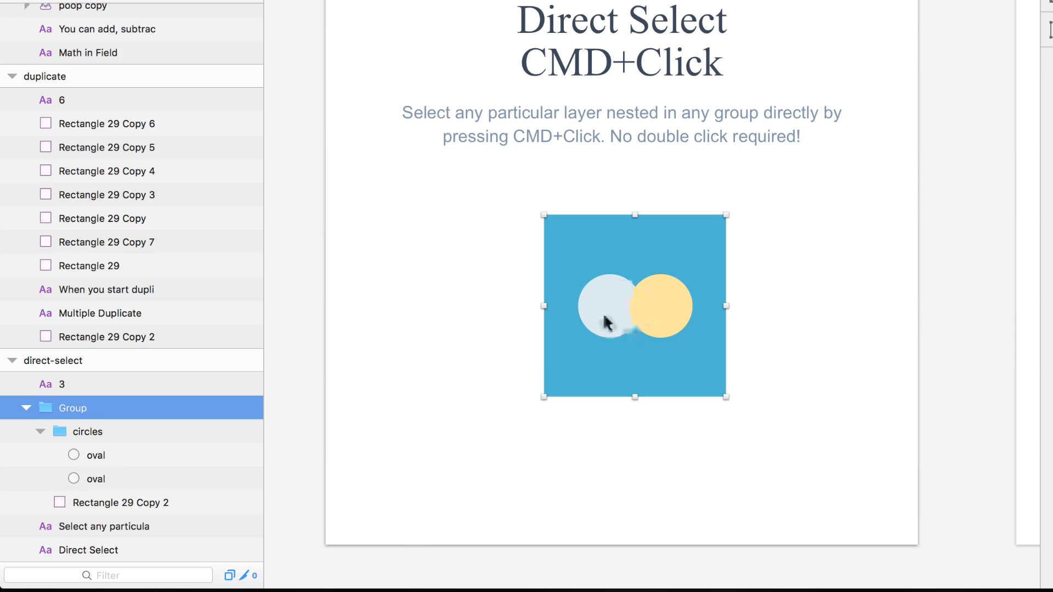
click(496, 297)
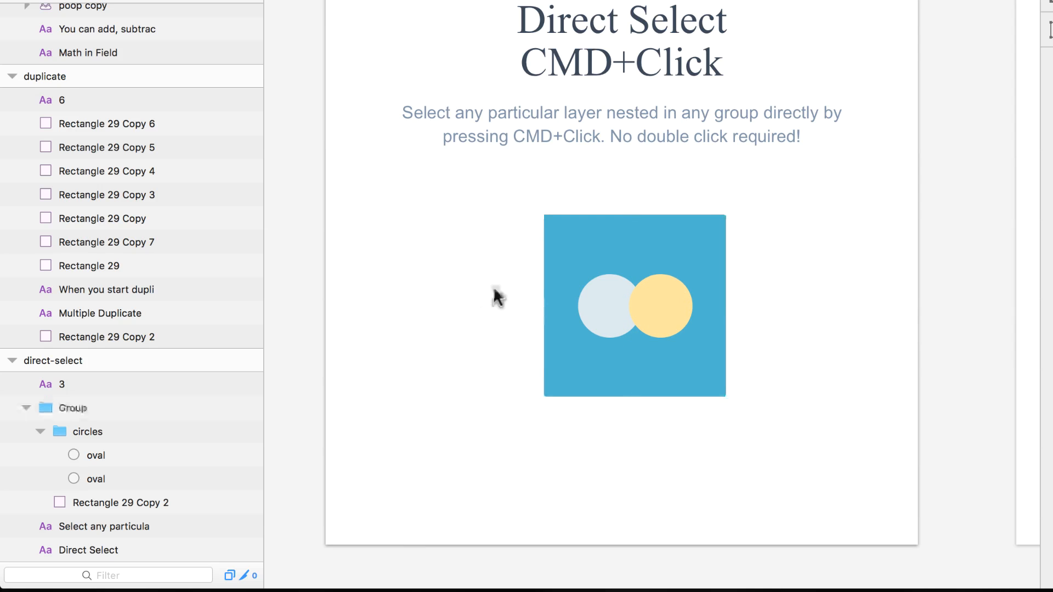
Directly select the nested pale circle, switch to the yellow circle, add the pale circle and blue square, and deselect everything
super+click(607, 295)
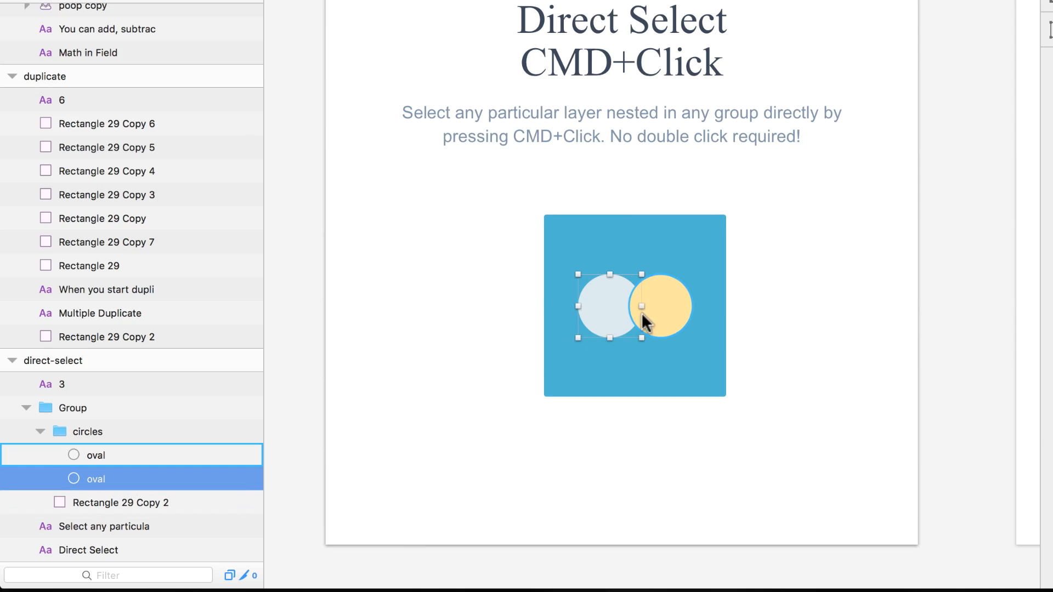
super+click(659, 311)
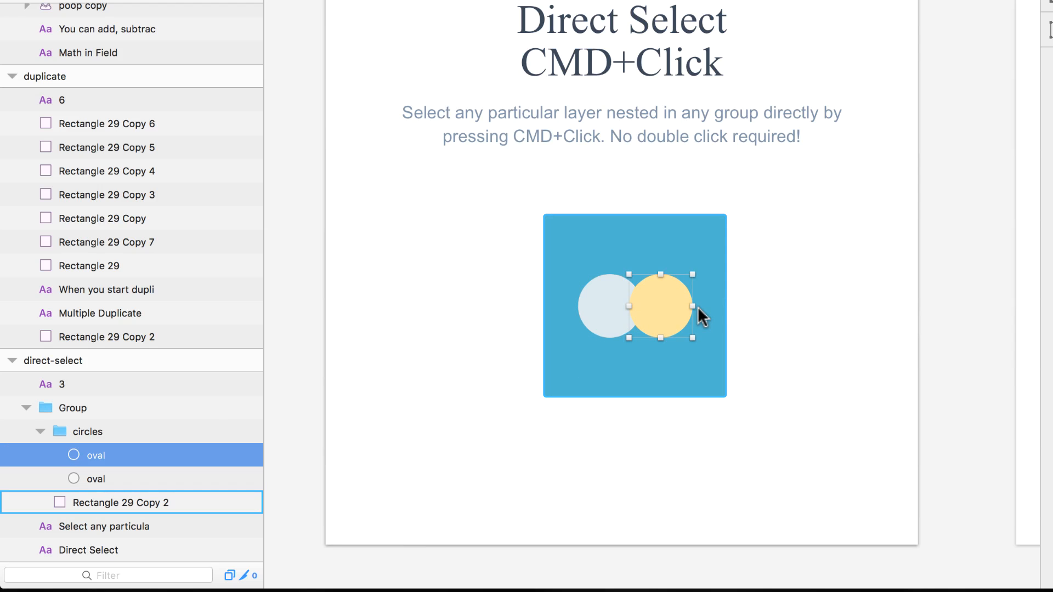
shift+super+click(600, 306)
shift+super+click(647, 252)
click(799, 228)
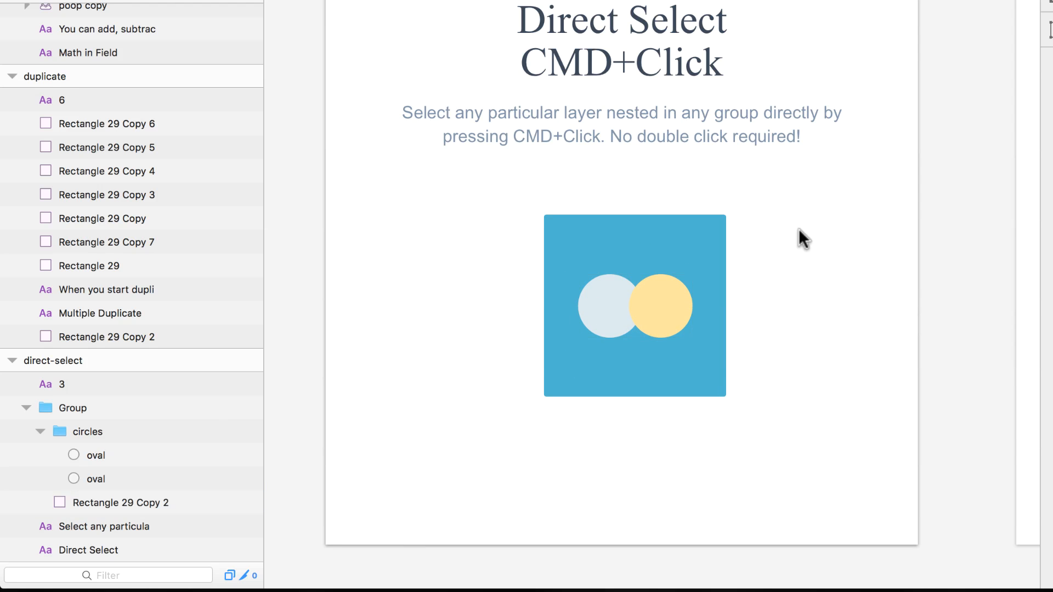
Select both nested circles together with the Direct Select heading and the number 3, and clear the selection
super+click(673, 301)
shift+super+click(616, 305)
shift+super+click(678, 51)
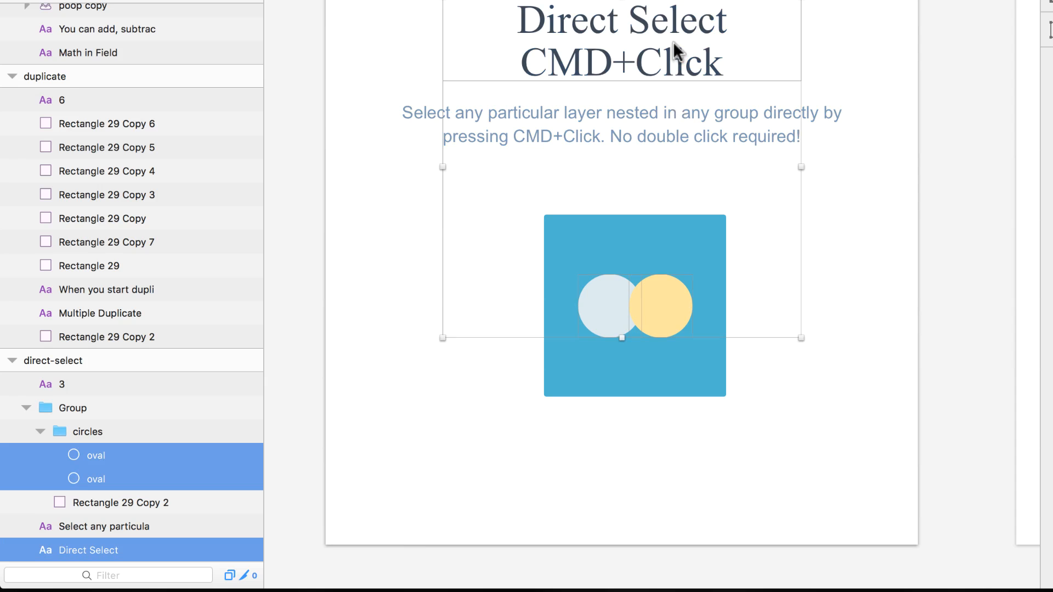
super+click(99, 384)
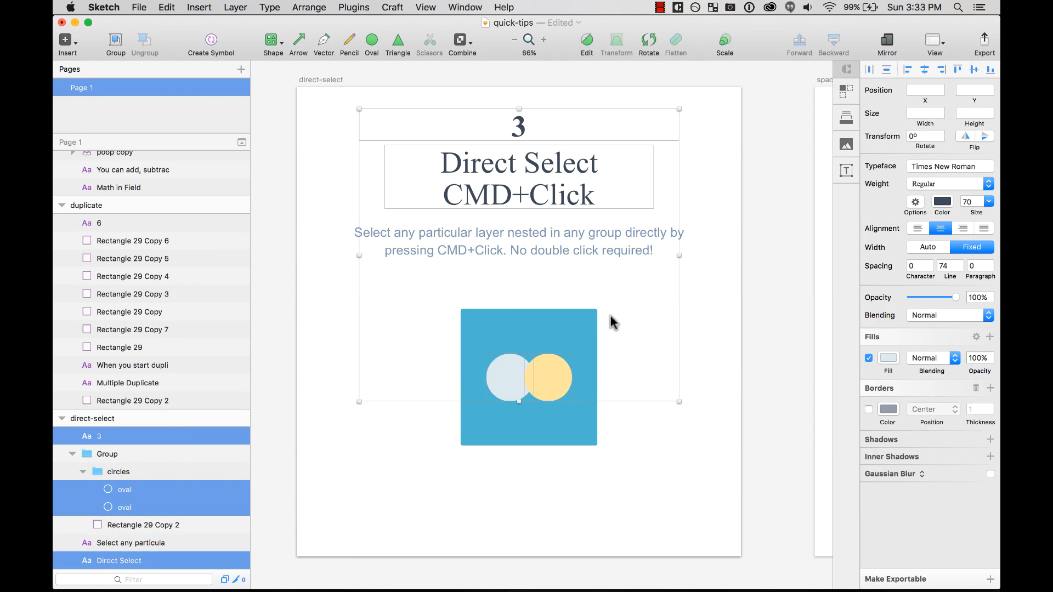
click(465, 478)
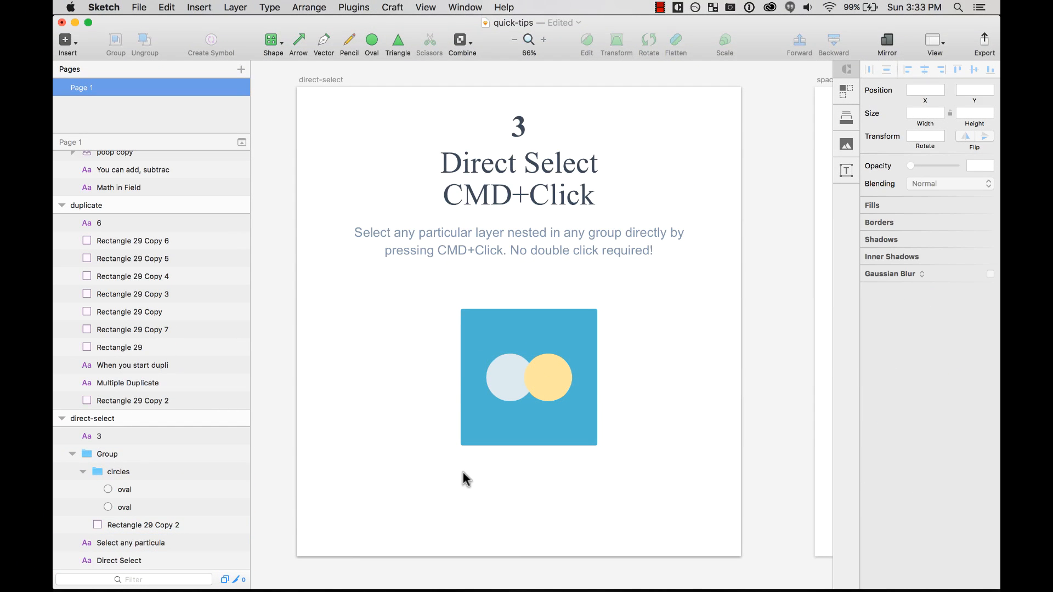
On the spacing artboard, align the vertical centers of the rectangle, circle and square above the horizontal-alignment caption
key(super+minus)
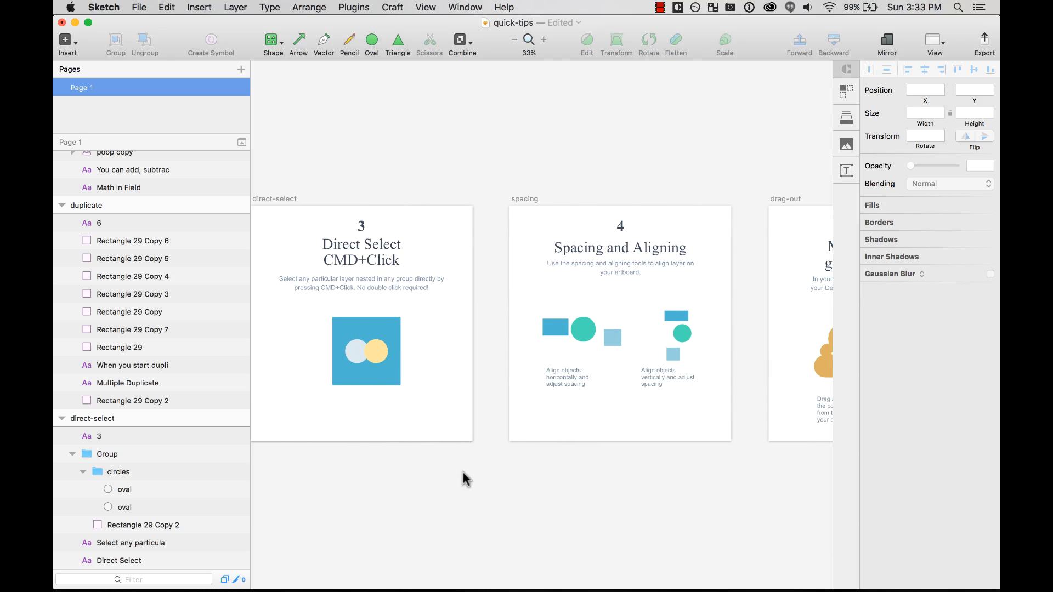
scroll(466, 478, right, 5)
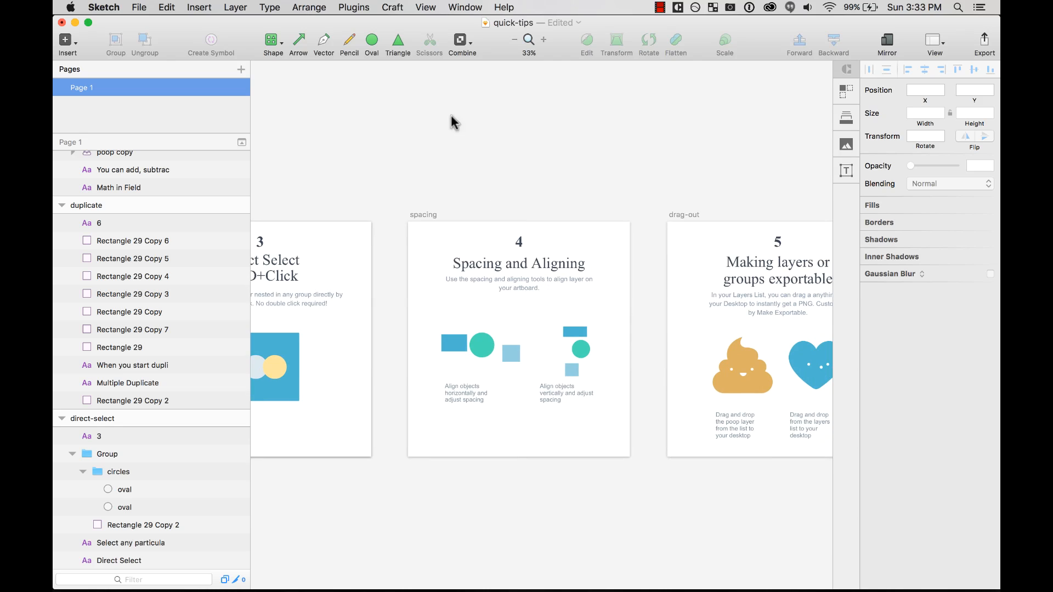
drag(401, 208, 680, 518)
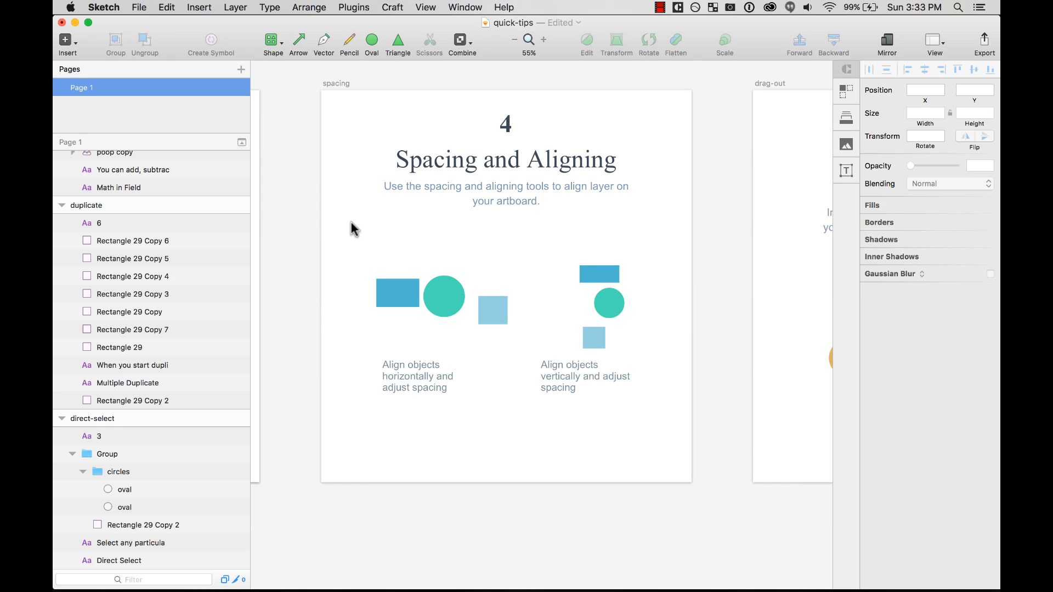
drag(313, 86, 715, 499)
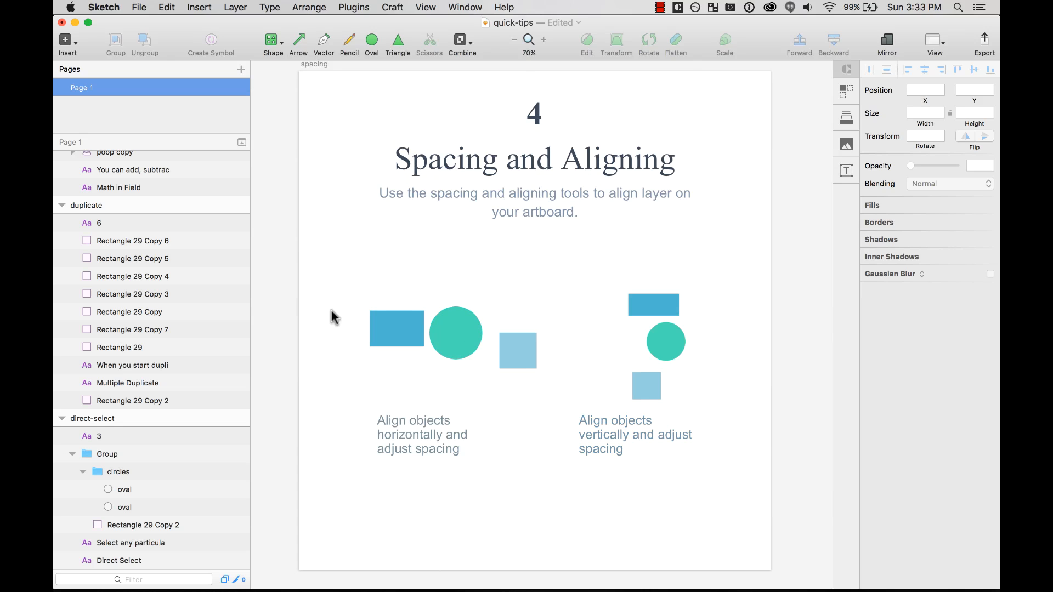
drag(373, 268, 539, 394)
click(405, 284)
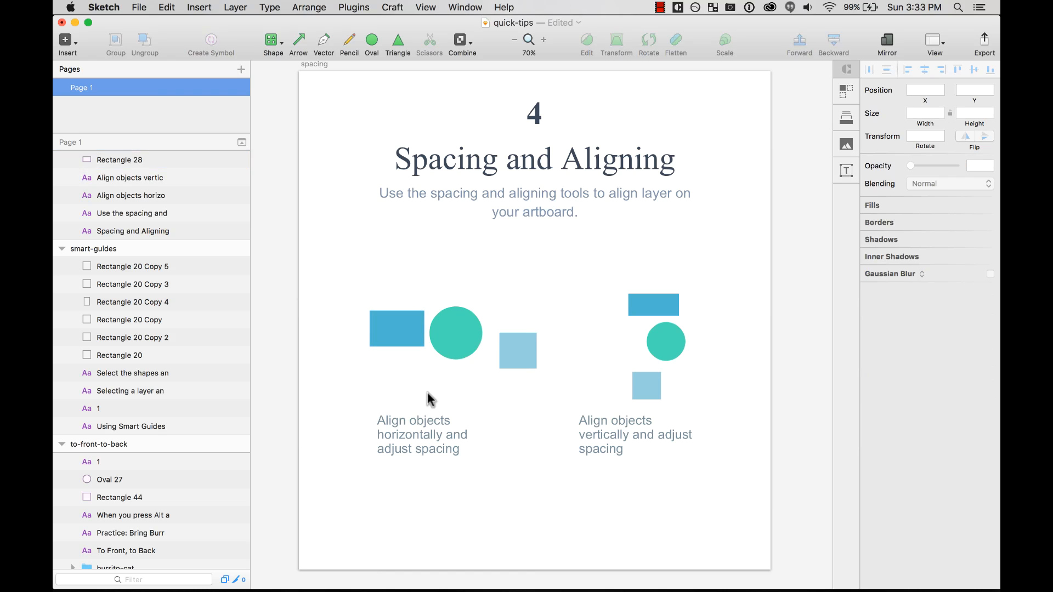
drag(384, 274, 541, 362)
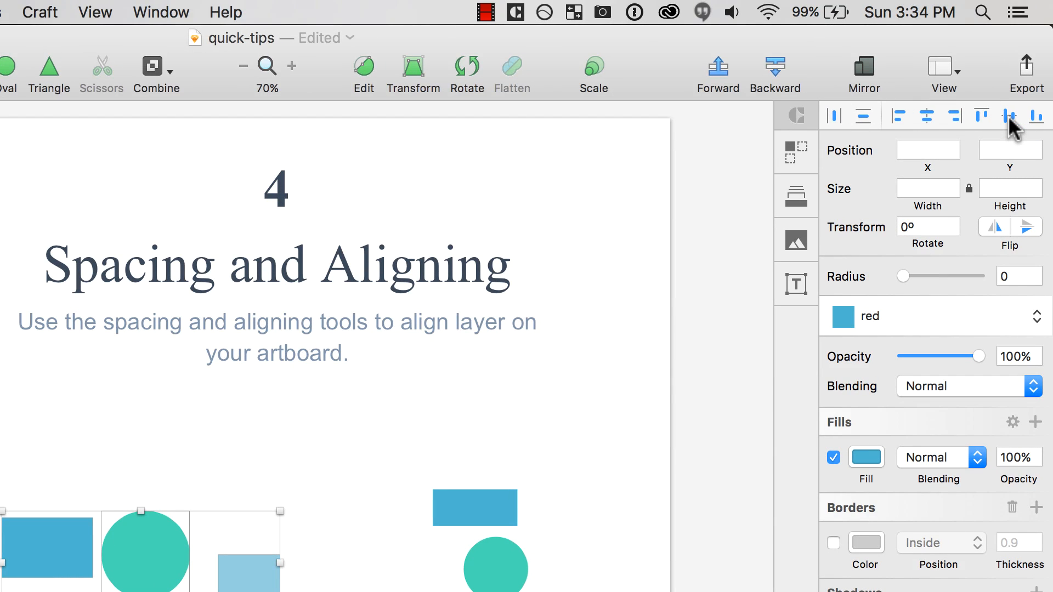
click(1008, 116)
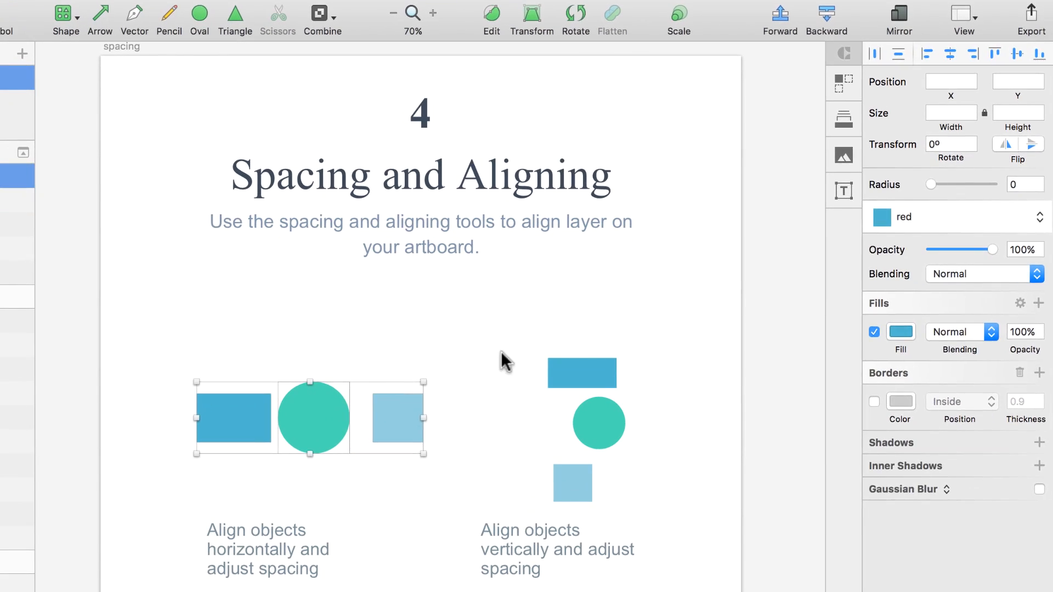
Align the horizontal centers of the three stacked shapes above the vertical-alignment caption
drag(442, 405, 580, 572)
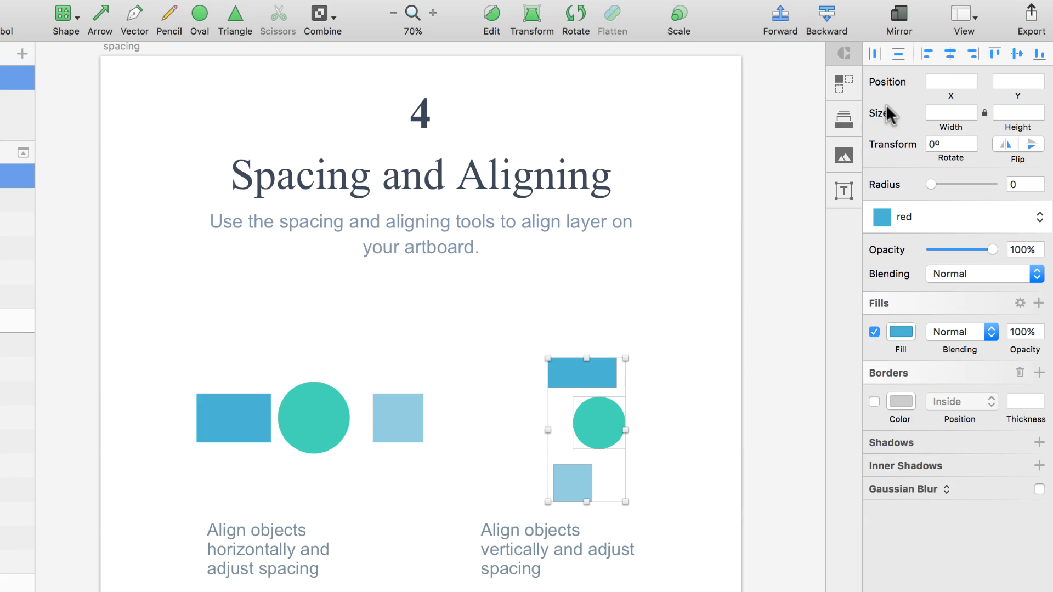
click(950, 53)
click(656, 423)
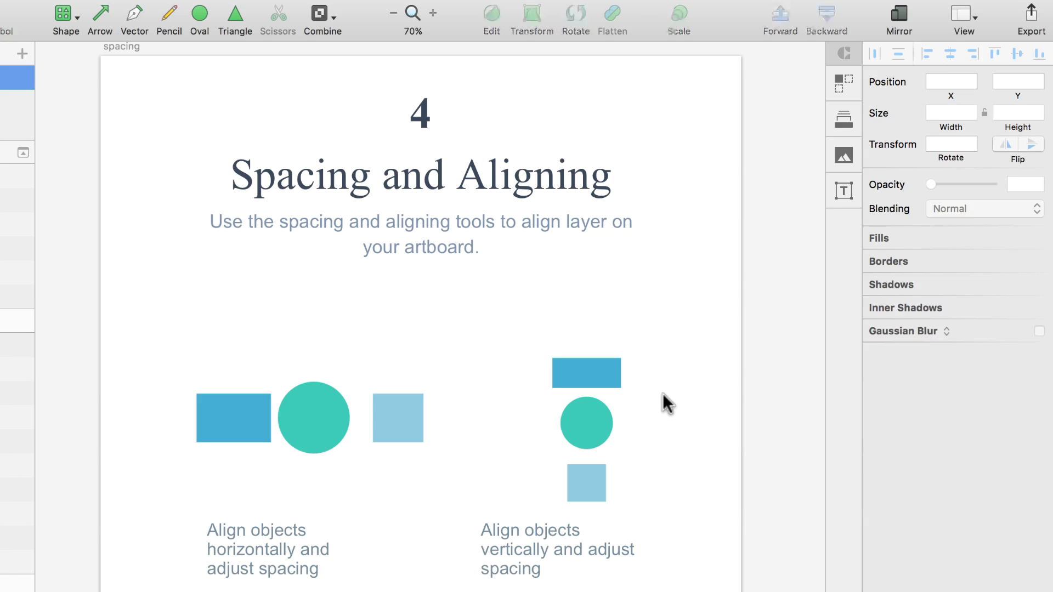
Shift the stacked green circle slightly upward and distribute the three stacked shapes evenly in the vertical direction
click(581, 418)
drag(581, 418, 580, 422)
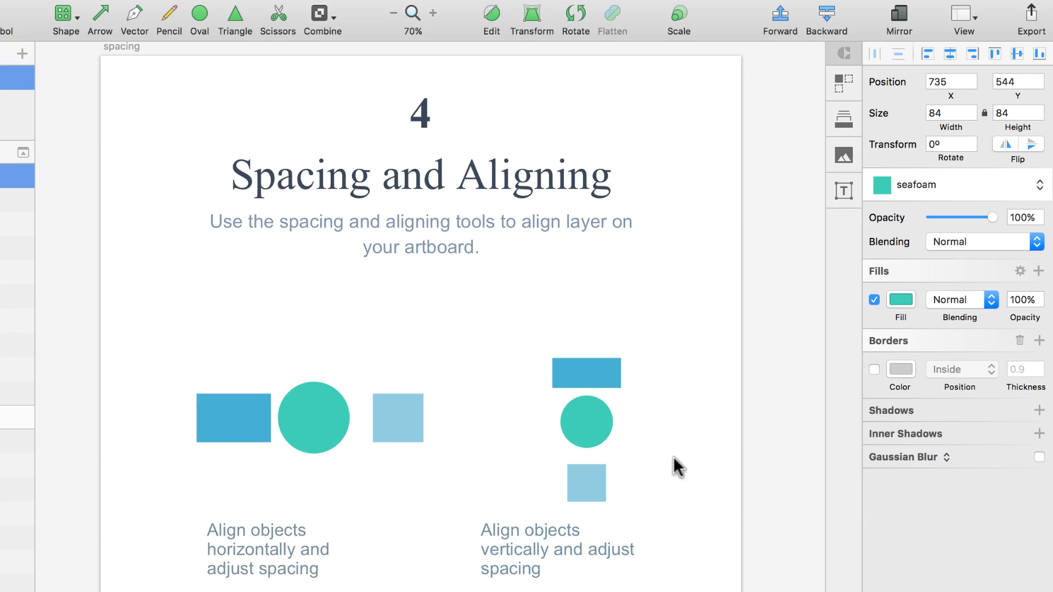
drag(665, 357, 578, 569)
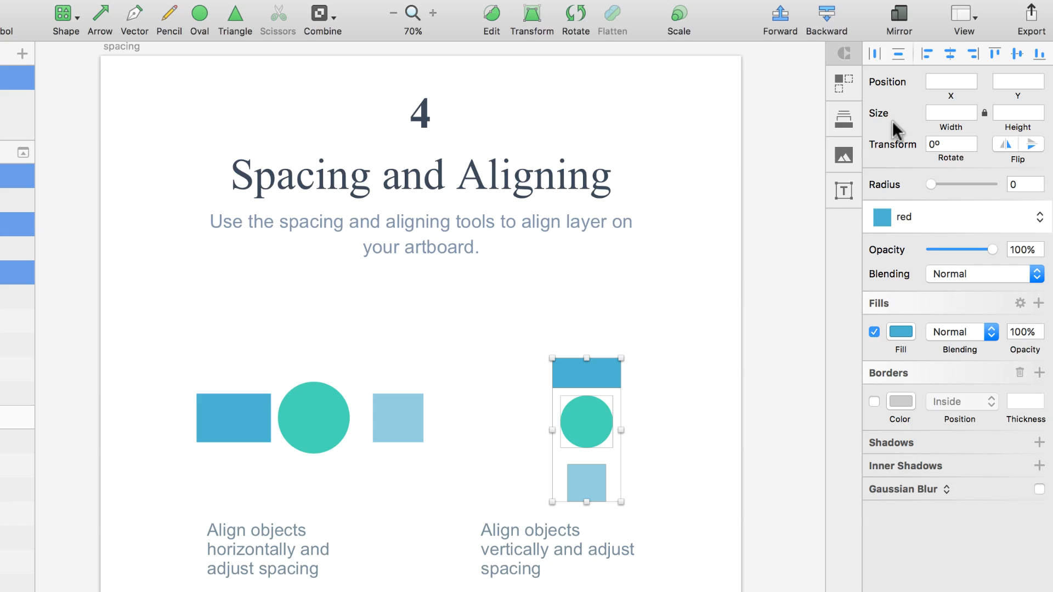
click(900, 55)
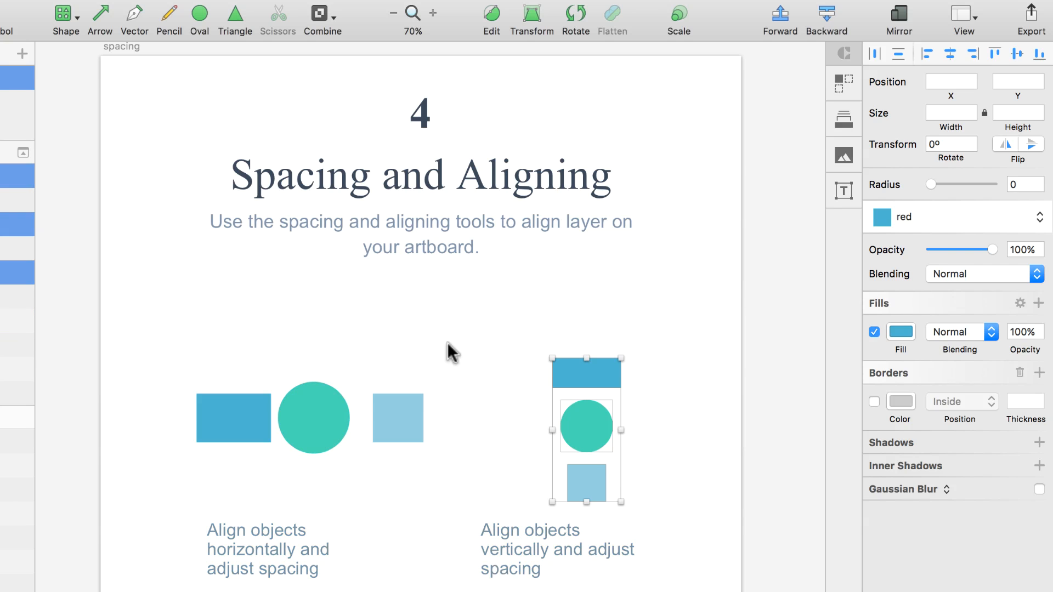
Distribute the rectangle, circle and square in the horizontal row with equal spacing, and deselect them
drag(446, 343, 229, 467)
click(879, 57)
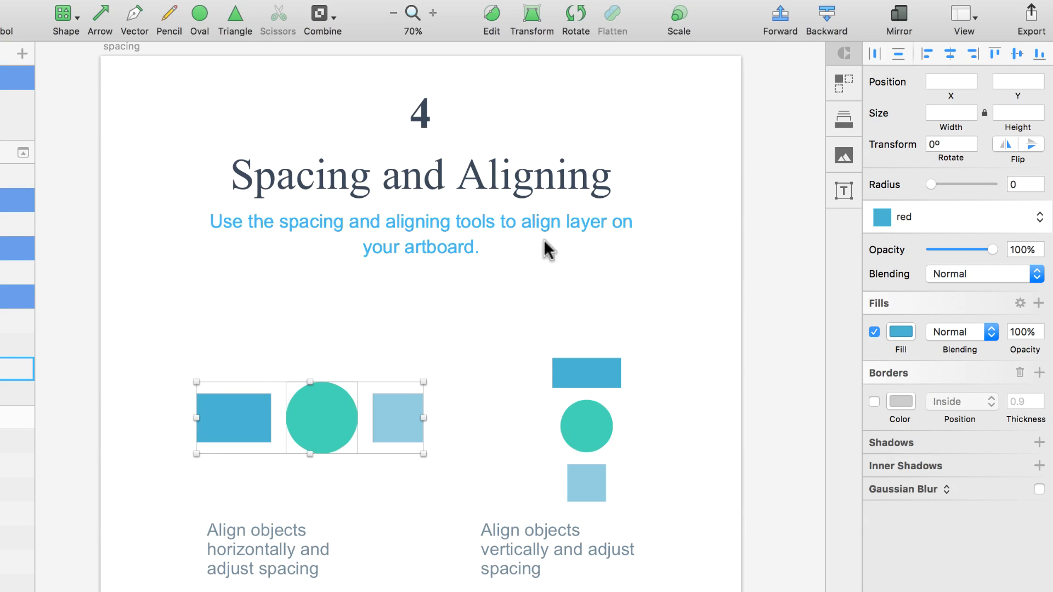
click(456, 324)
drag(541, 351, 618, 477)
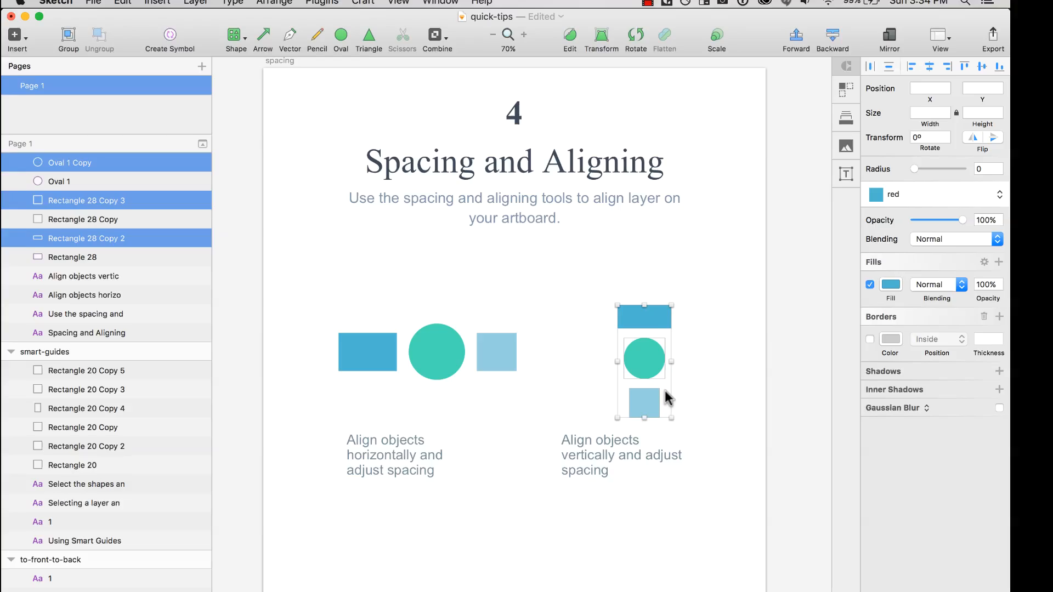
click(498, 285)
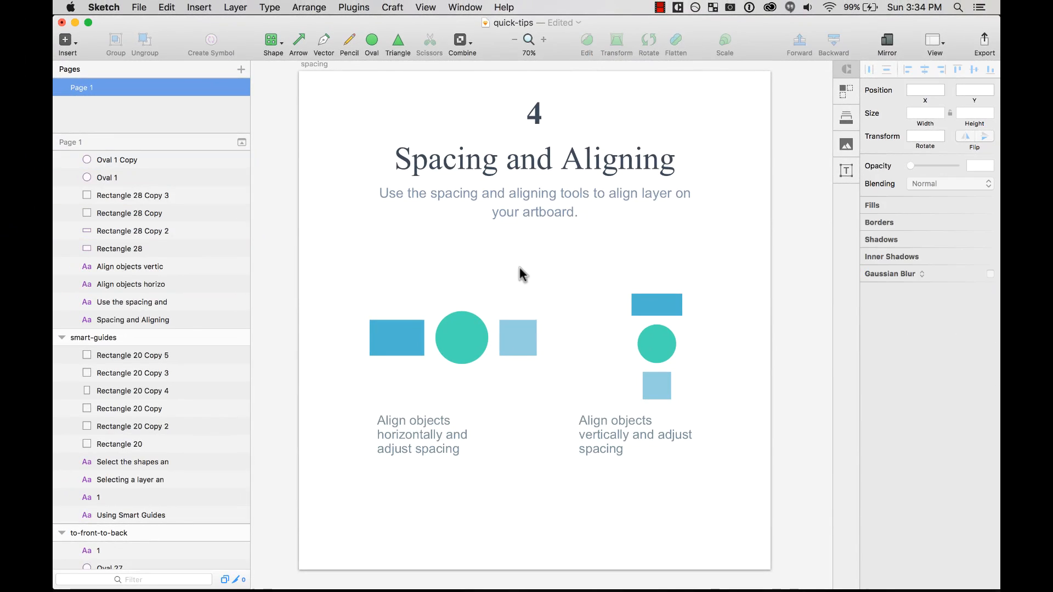
click(516, 212)
click(532, 304)
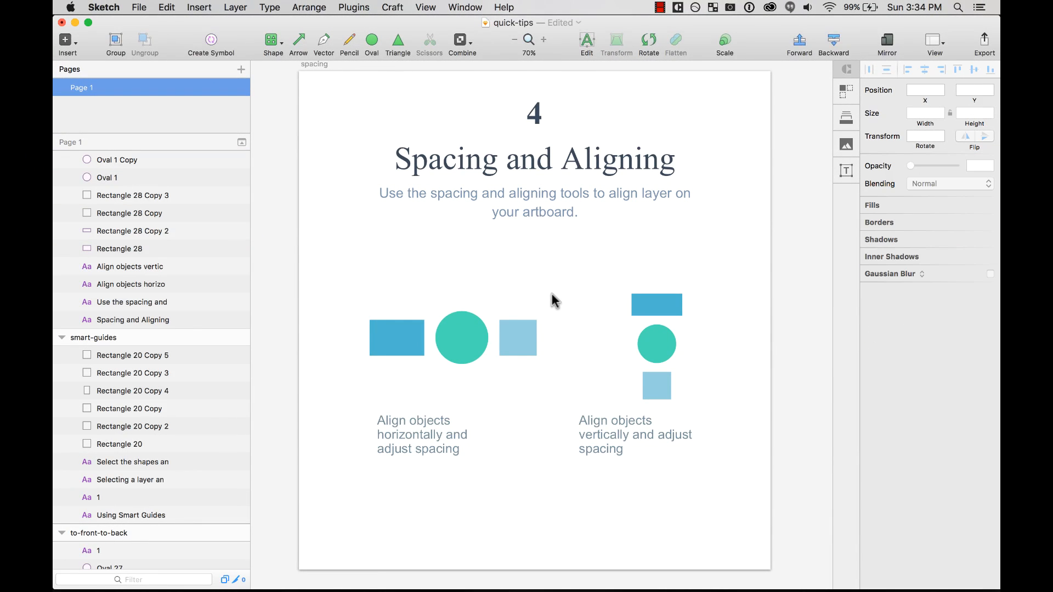
Make the poop shape on the drag-out artboard exportable
key(super+minus)
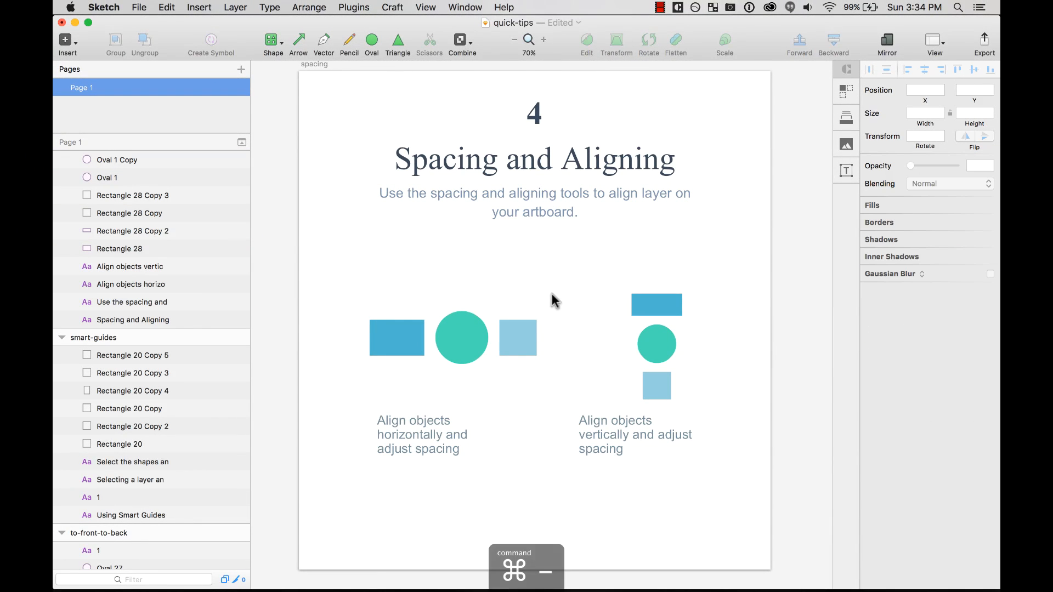
scroll(551, 301, right, 5)
drag(427, 181, 683, 445)
click(467, 420)
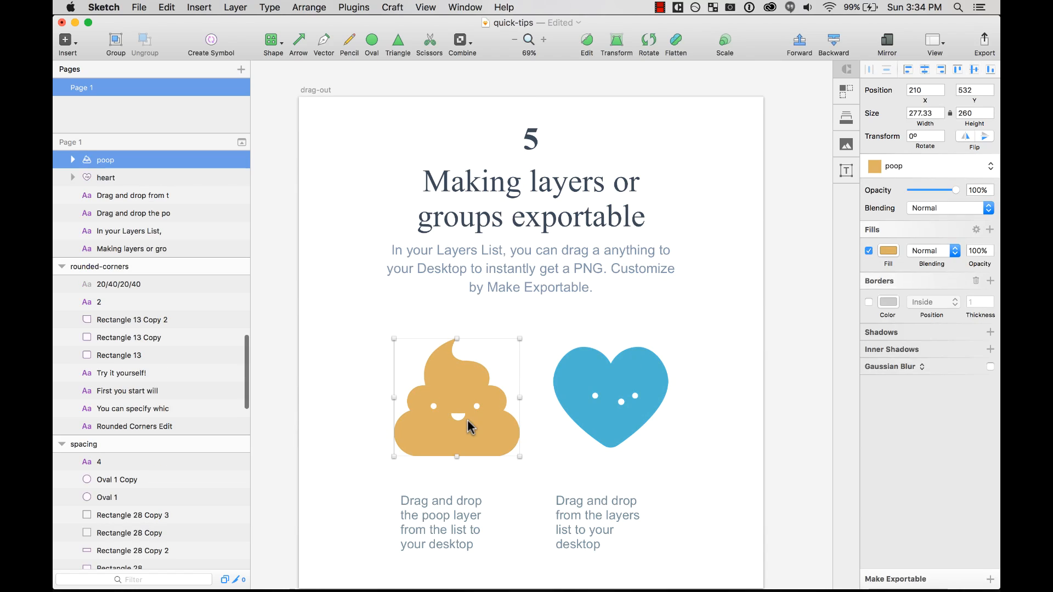
click(368, 365)
scroll(369, 365, down, 2)
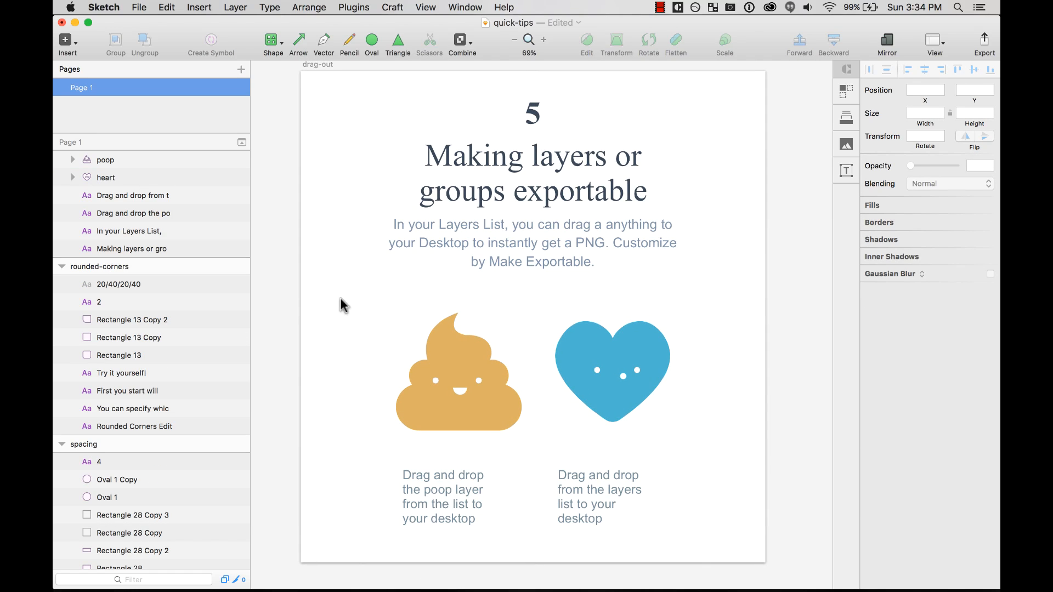
click(472, 154)
click(360, 142)
click(490, 370)
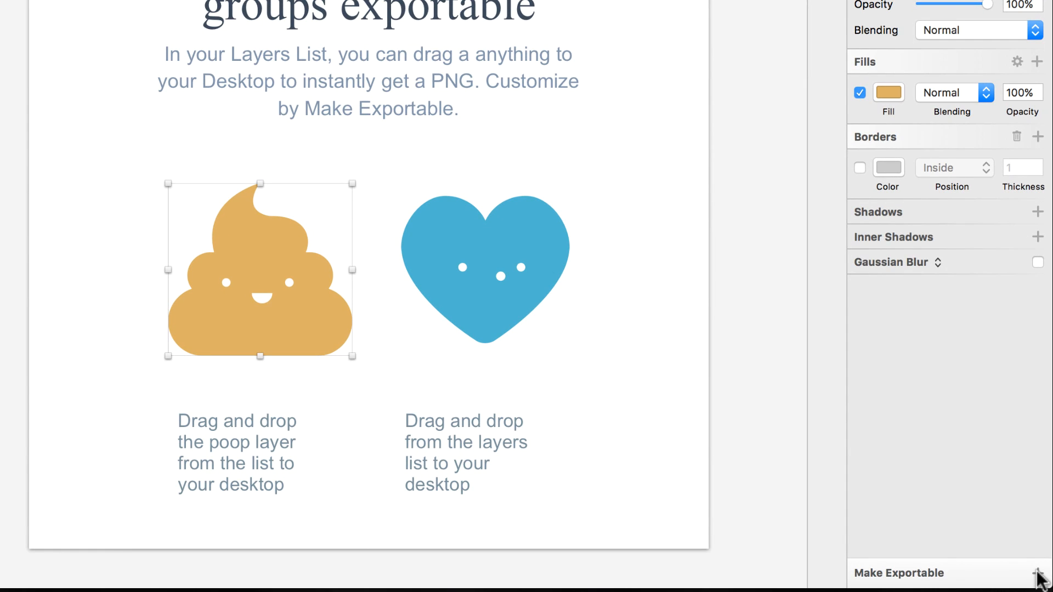
click(1037, 574)
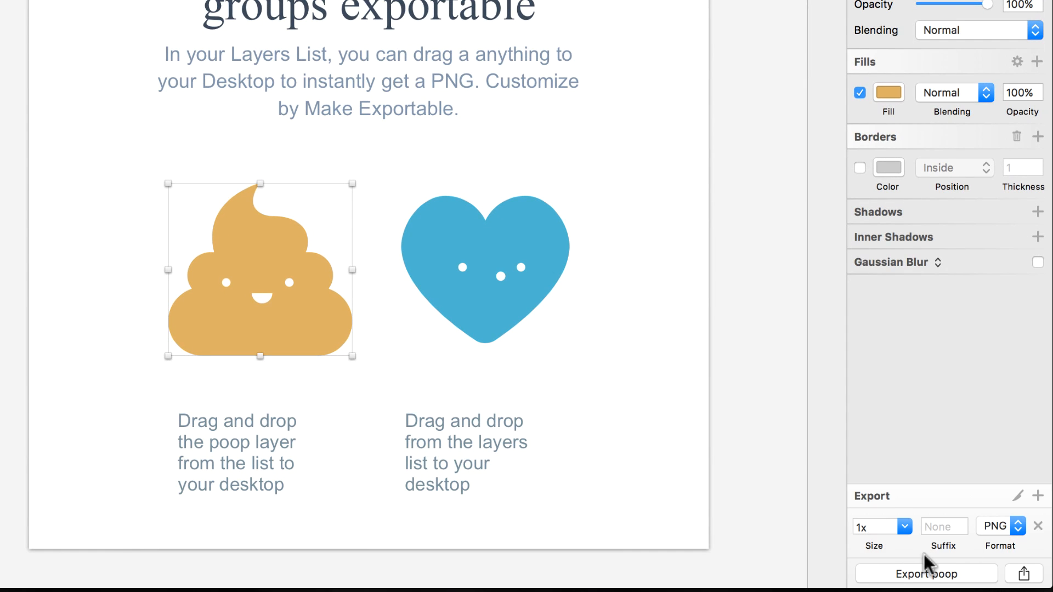
Try the JPG, PDF and SVG export formats for the poop shape and set the format back to PNG
click(1014, 527)
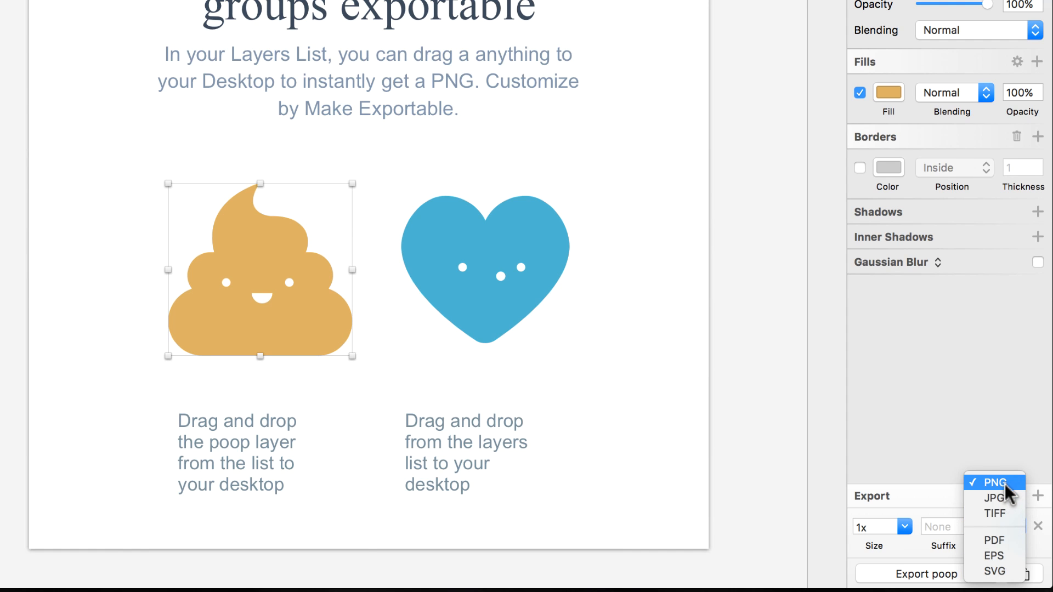
click(995, 498)
click(1008, 527)
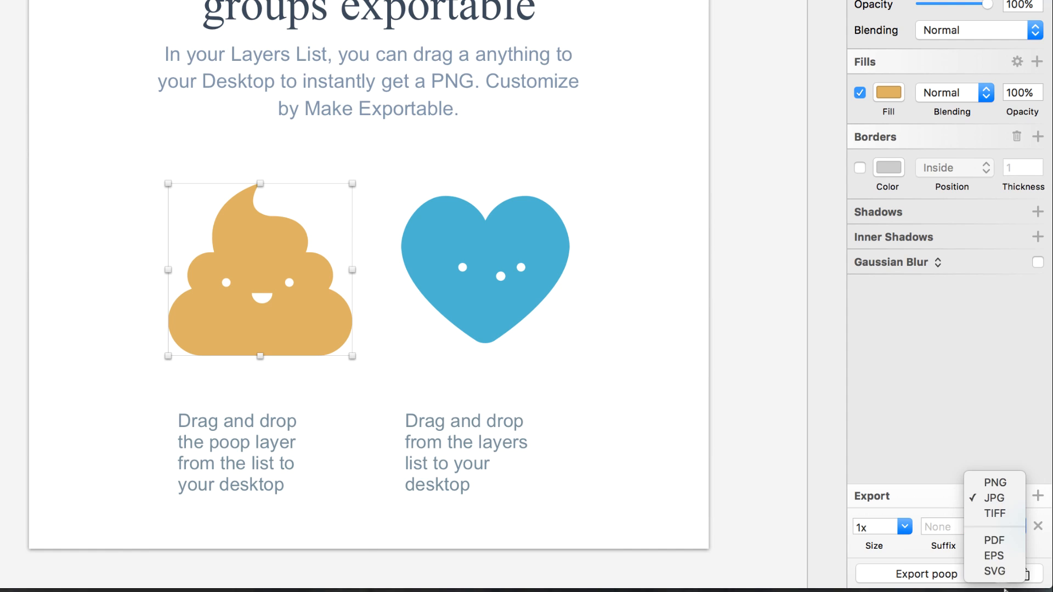
click(1001, 540)
click(1007, 527)
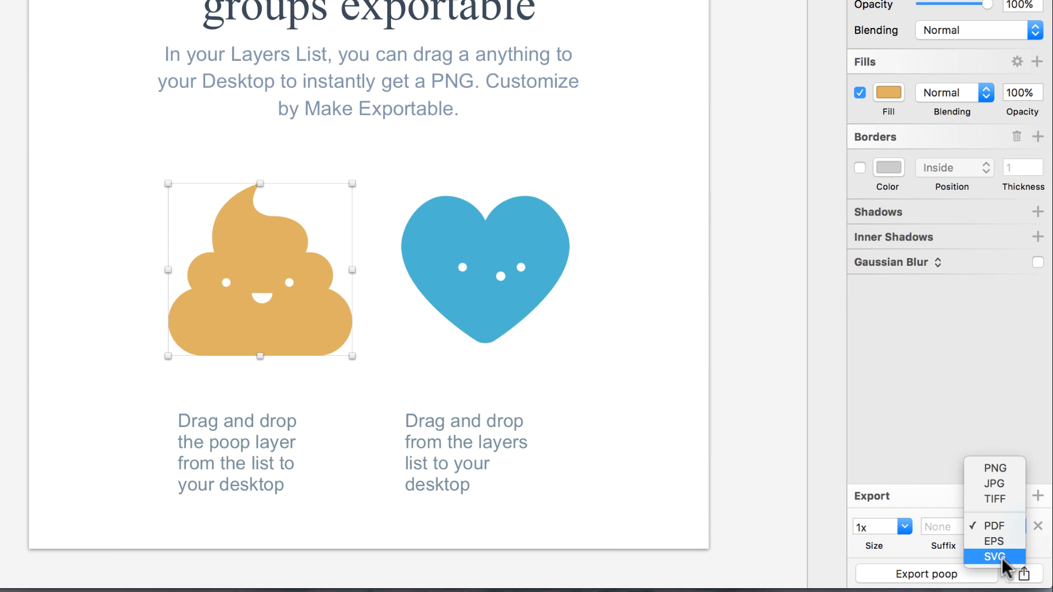
click(1002, 556)
click(1015, 528)
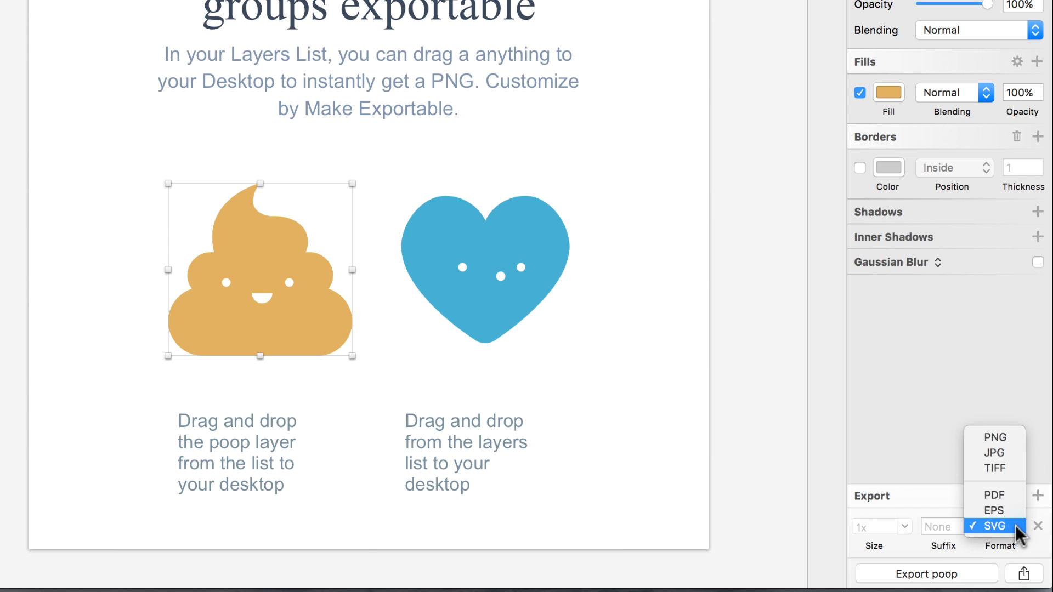
click(1017, 439)
Try a 2x export size for the poop shape and set the size back to 1x
click(904, 526)
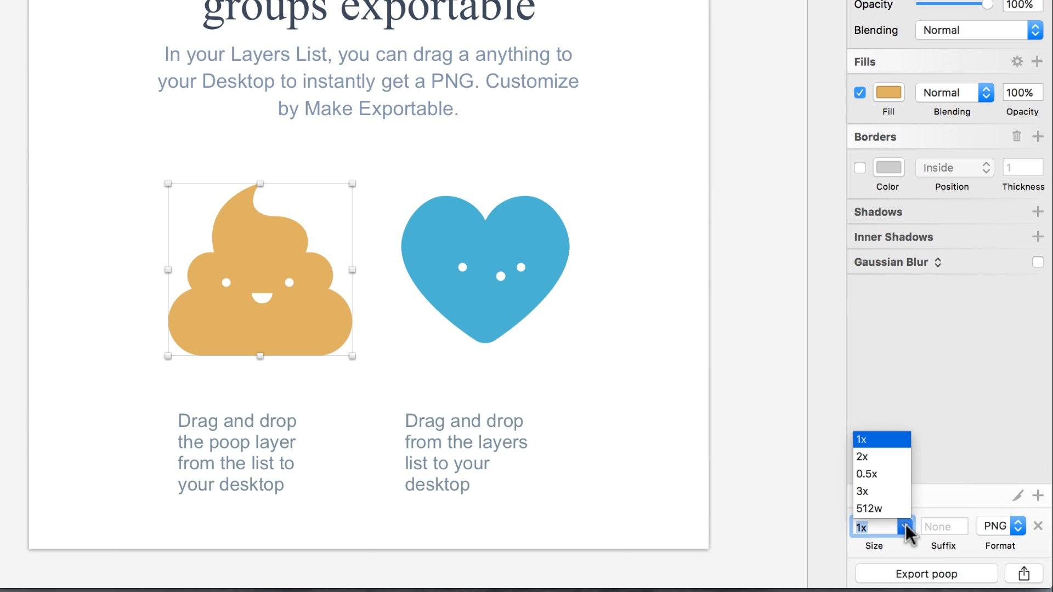
click(877, 457)
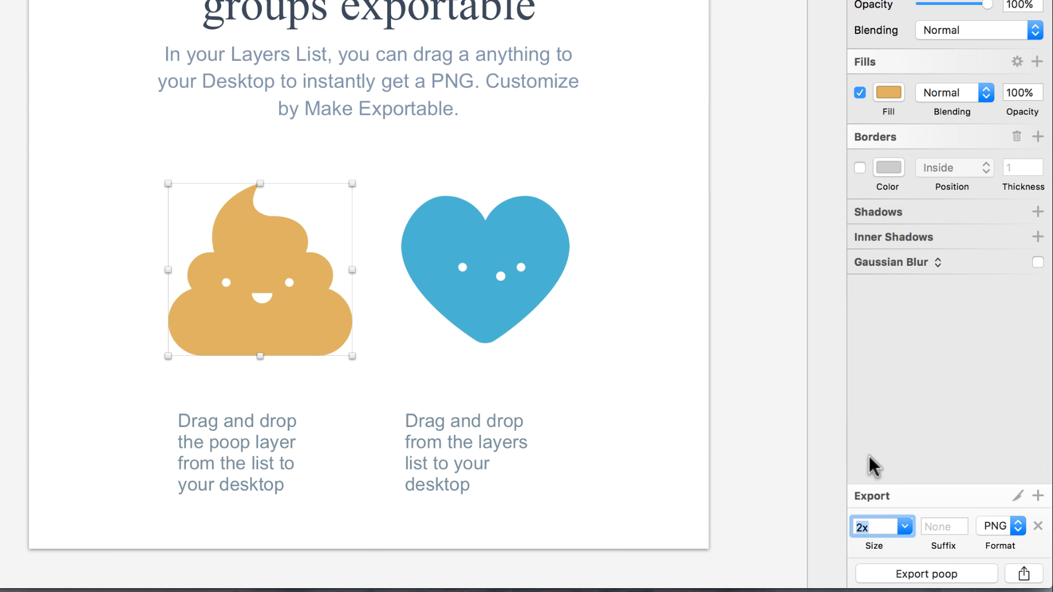
click(903, 528)
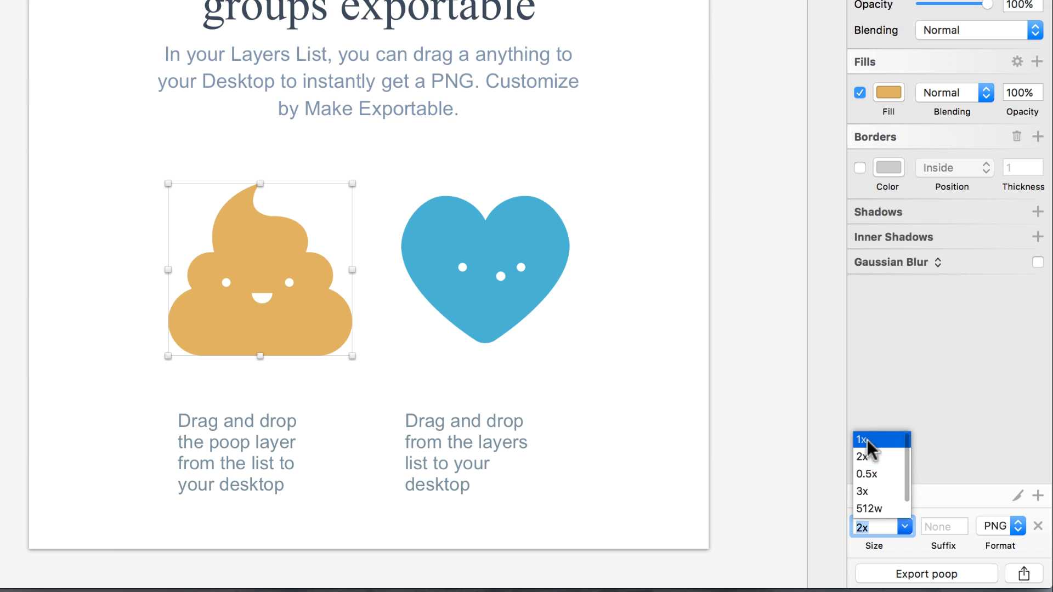
click(868, 440)
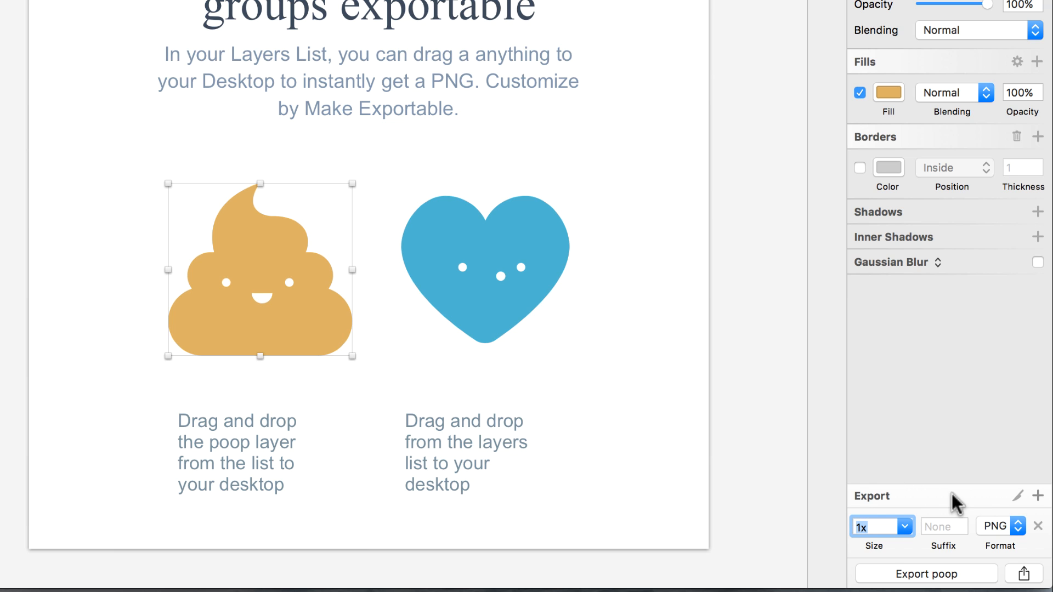
click(1038, 496)
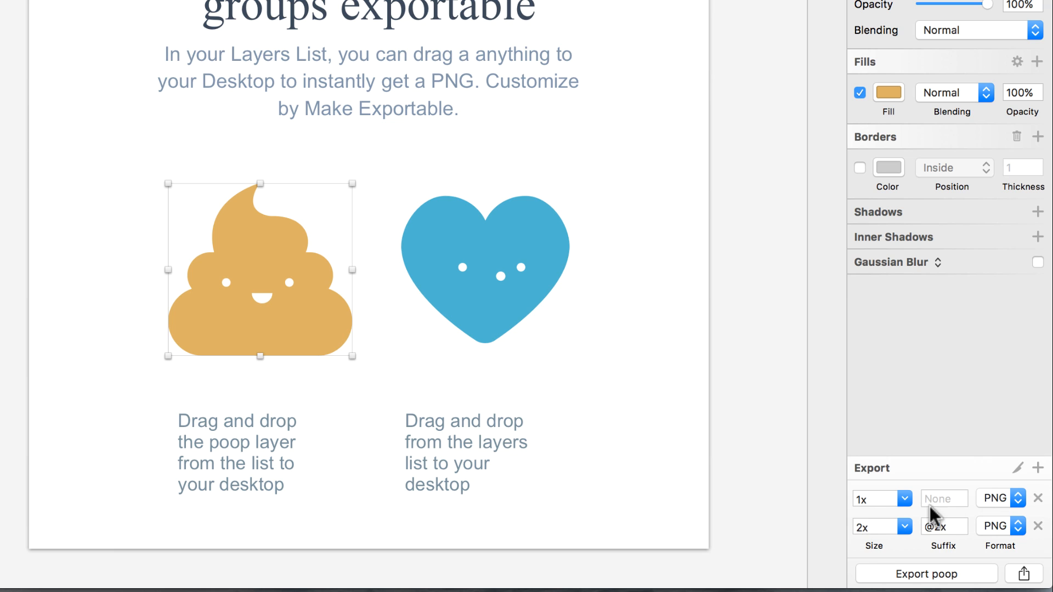
click(1038, 469)
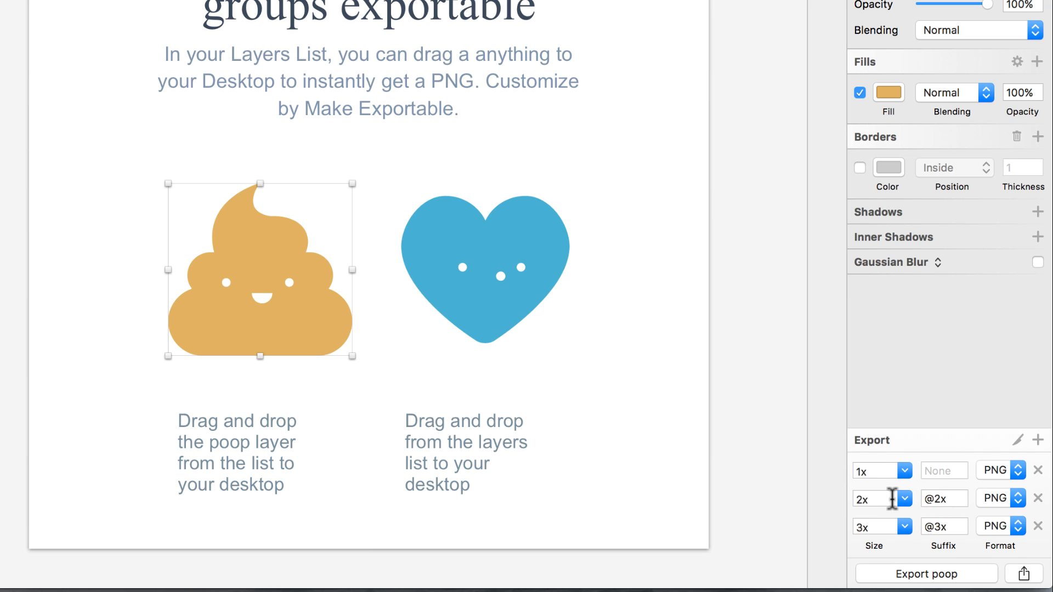
click(943, 498)
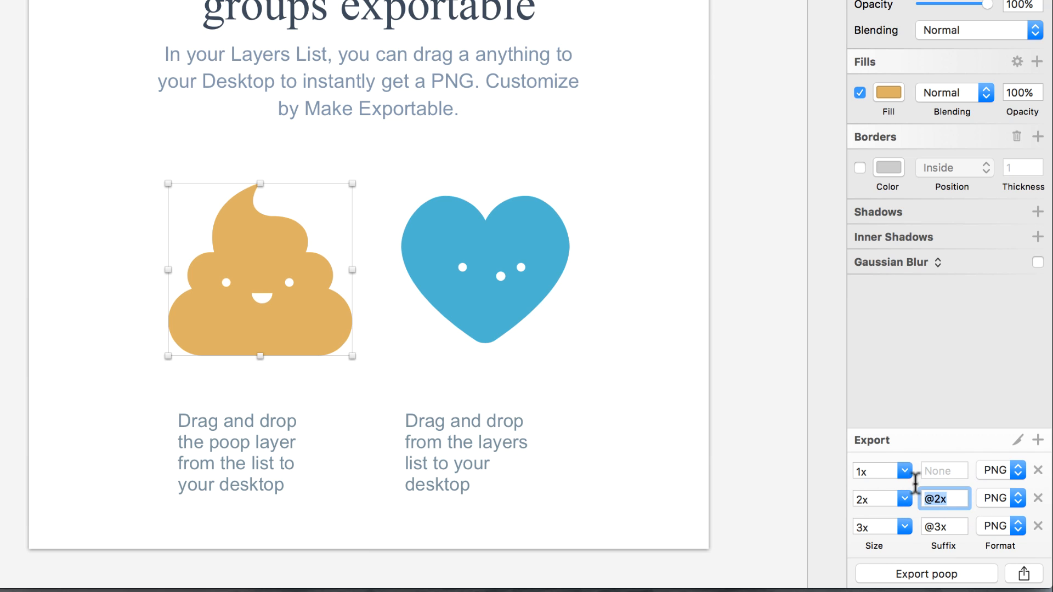
click(946, 527)
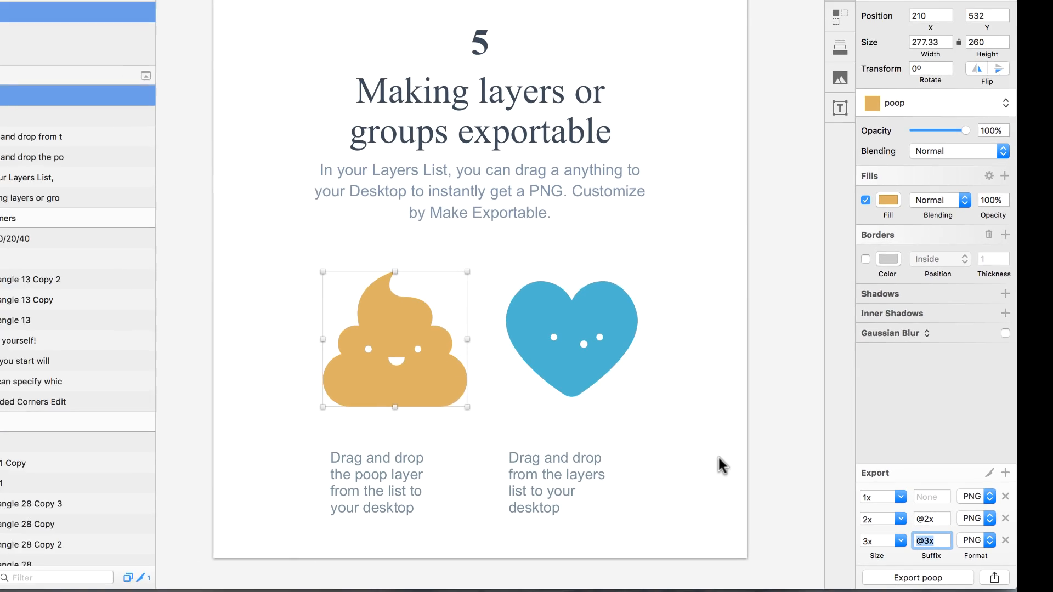
Export the poop shape in all its sizes to the 07_Quick-Tips folder and deselect it
click(66, 115)
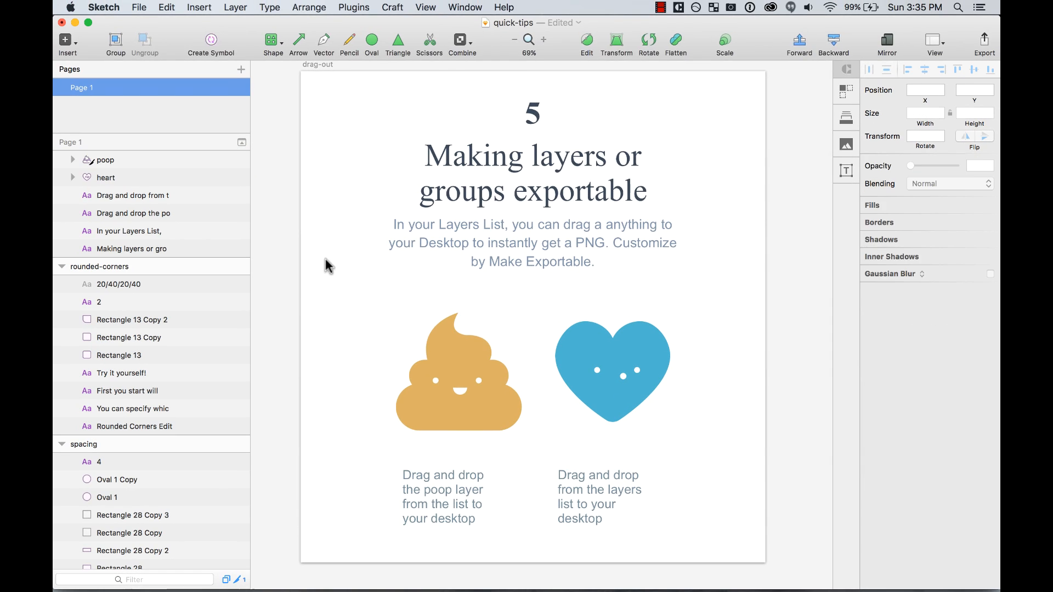
click(477, 369)
click(927, 579)
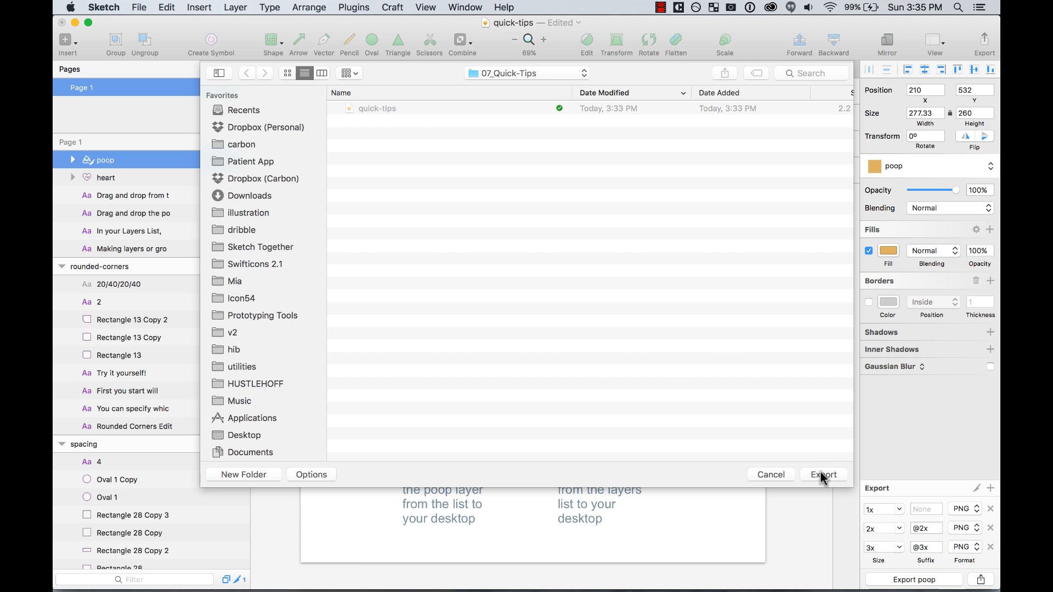
click(822, 475)
click(351, 127)
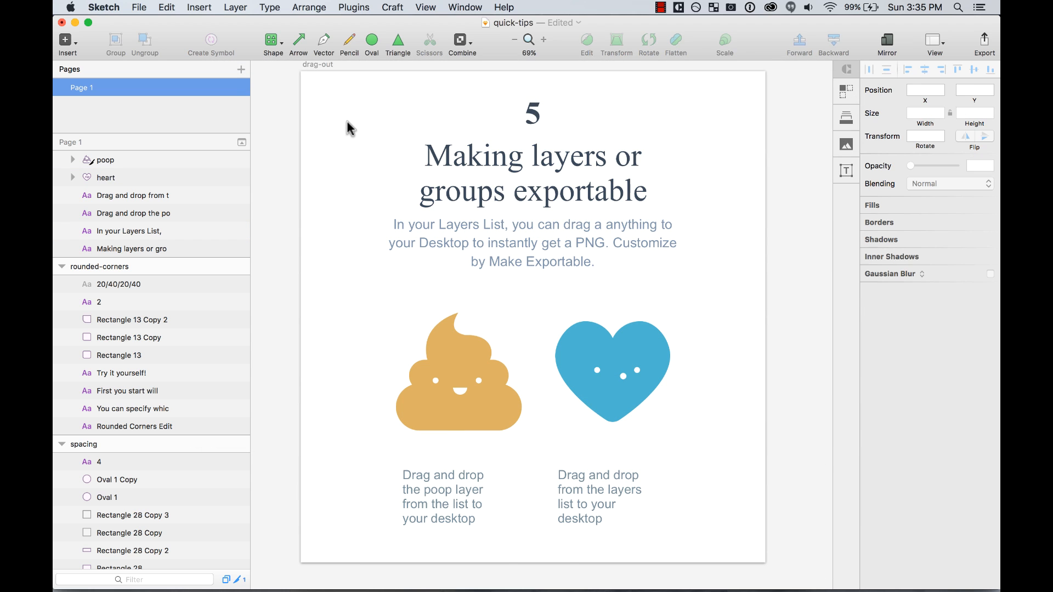
key(super+o)
click(426, 99)
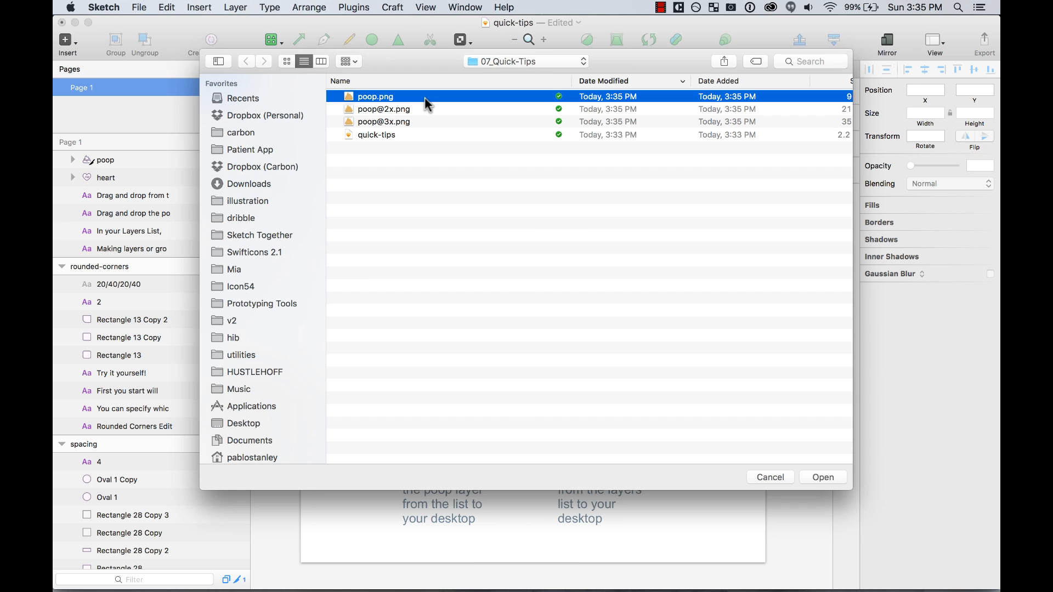
key(space)
key(Down)
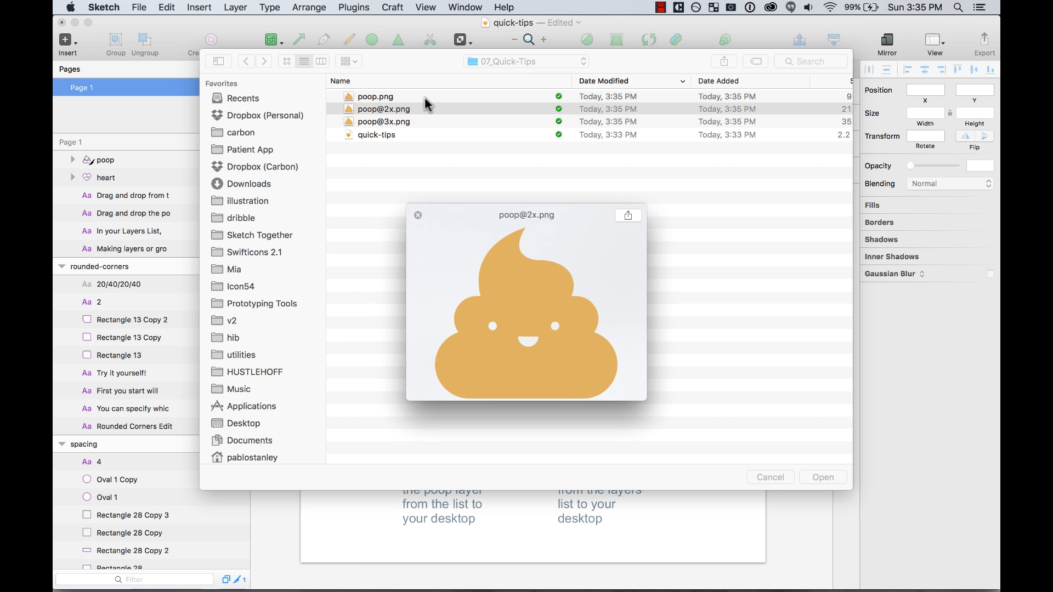
key(Down)
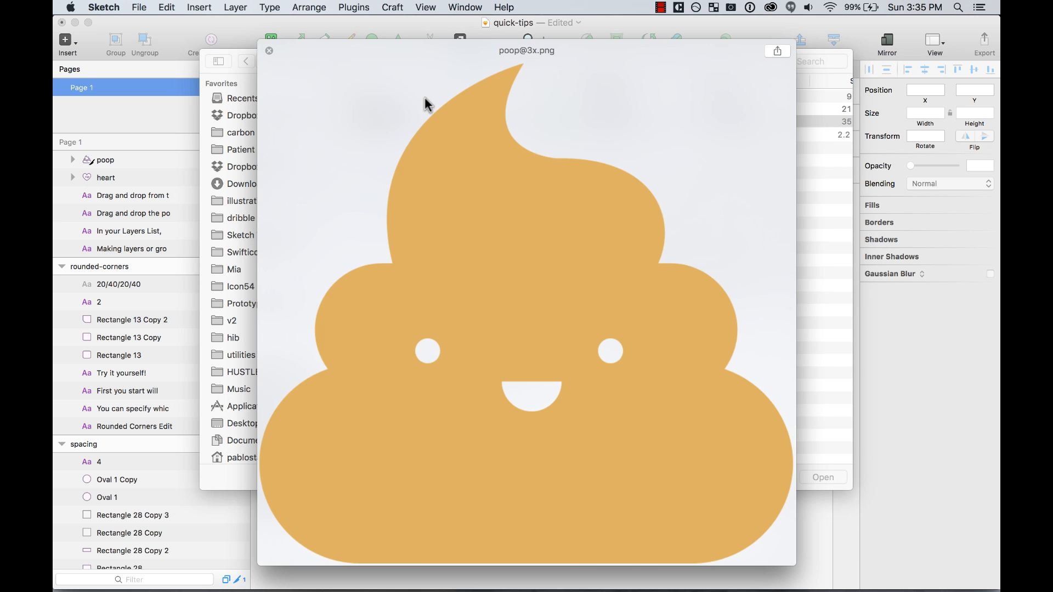
key(space)
key(space)
key(space)
key(Up)
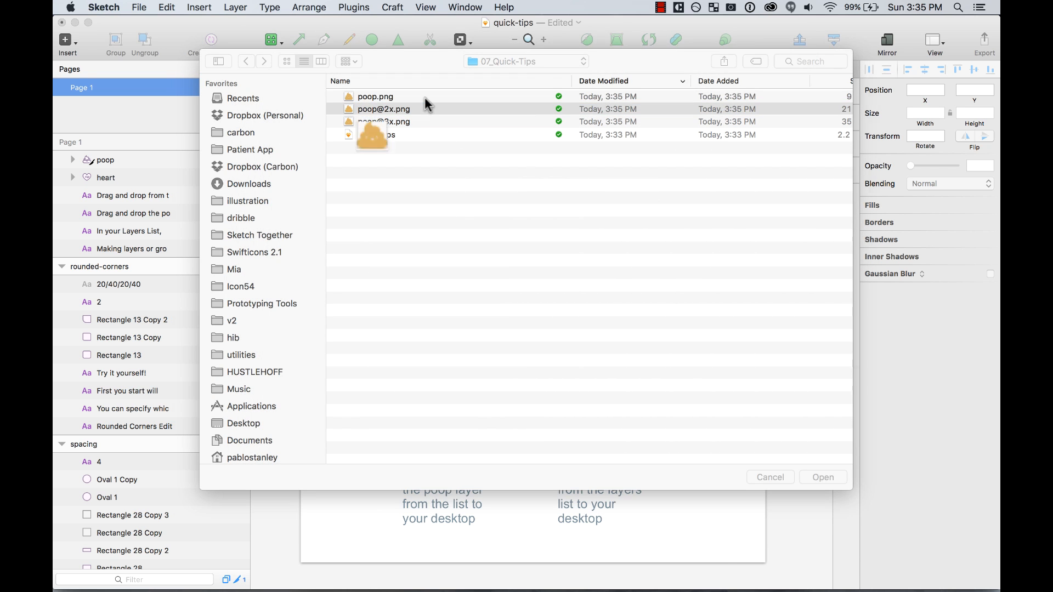
key(Up)
key(space)
key(space)
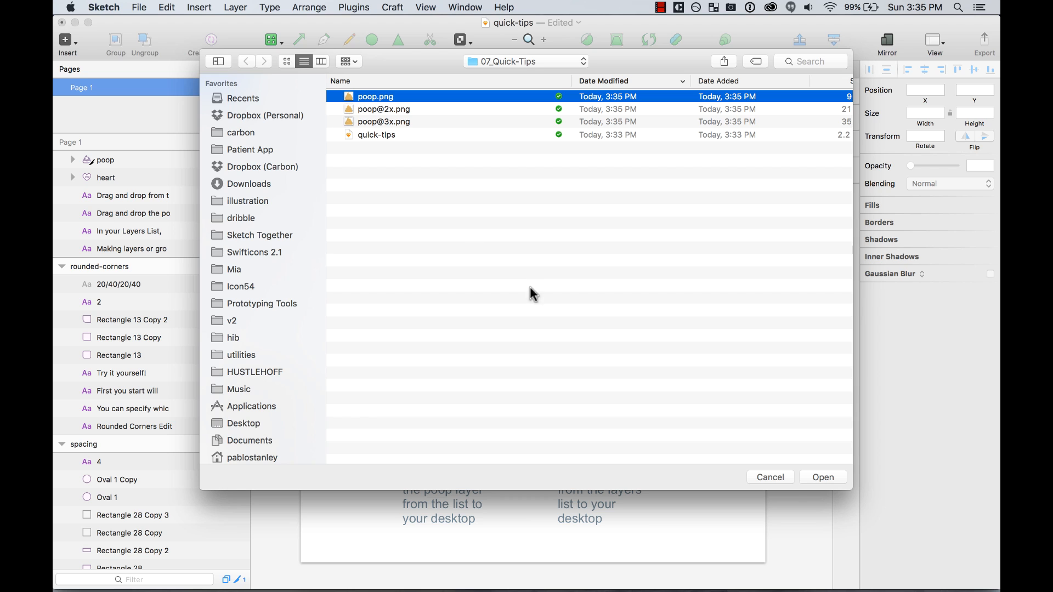
click(771, 478)
Remove the 1x, 2x and 3x export sizes from the poop shape and deselect it
click(467, 391)
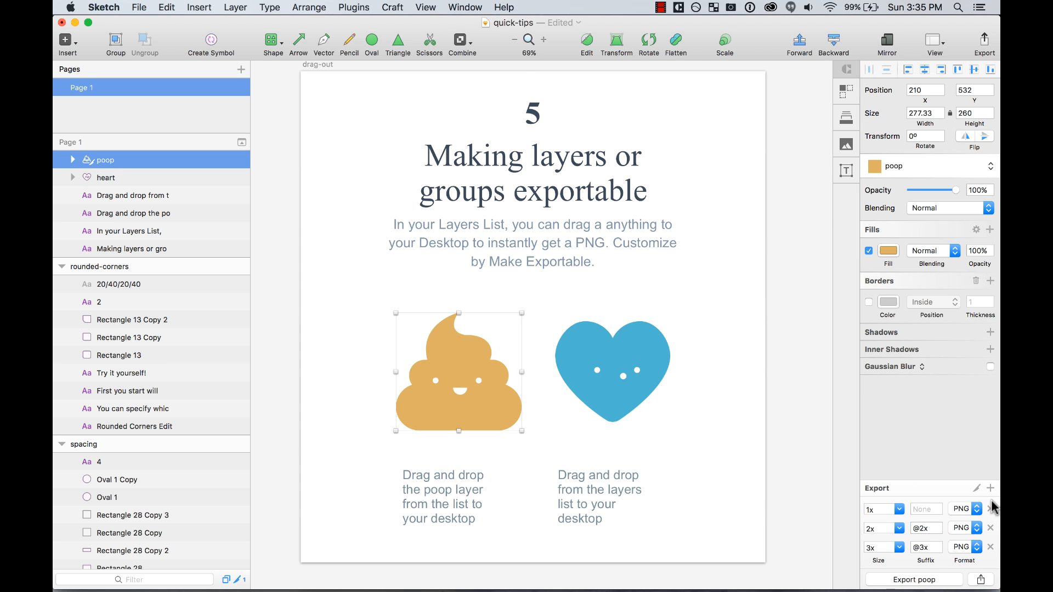
click(991, 510)
click(991, 529)
click(991, 547)
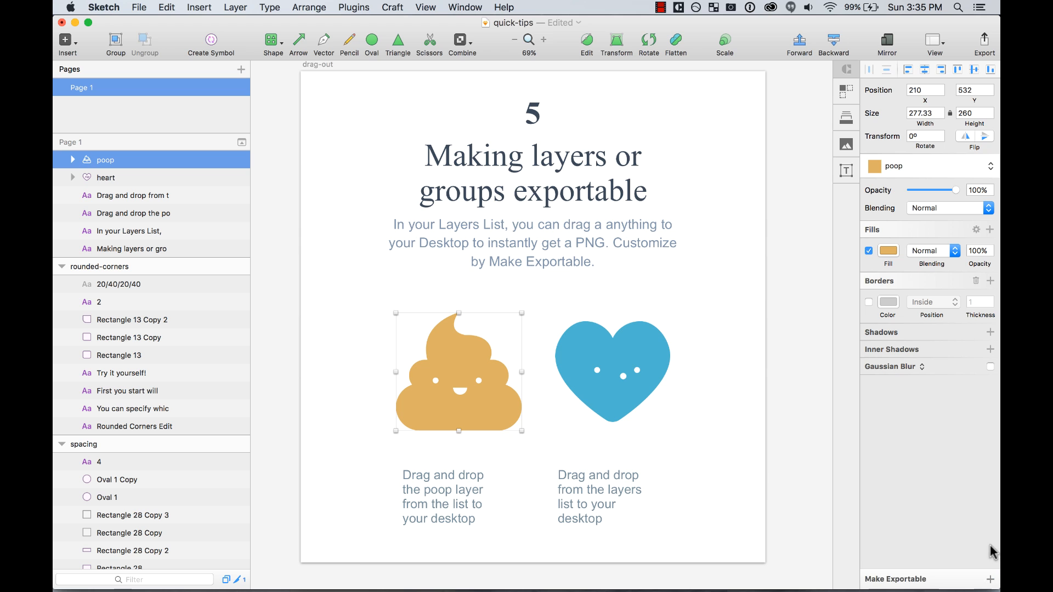
click(702, 453)
Try duplicating the orange square on the duplicate artboard to beneath the second blue square, and undo the copy
scroll(702, 453, right, 10)
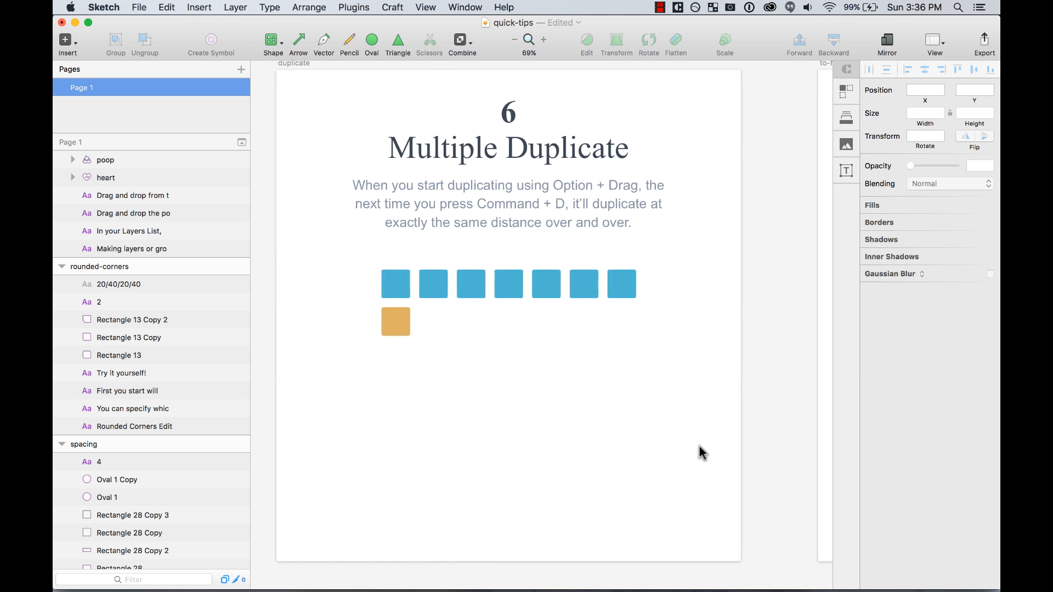
scroll(702, 453, left, 2)
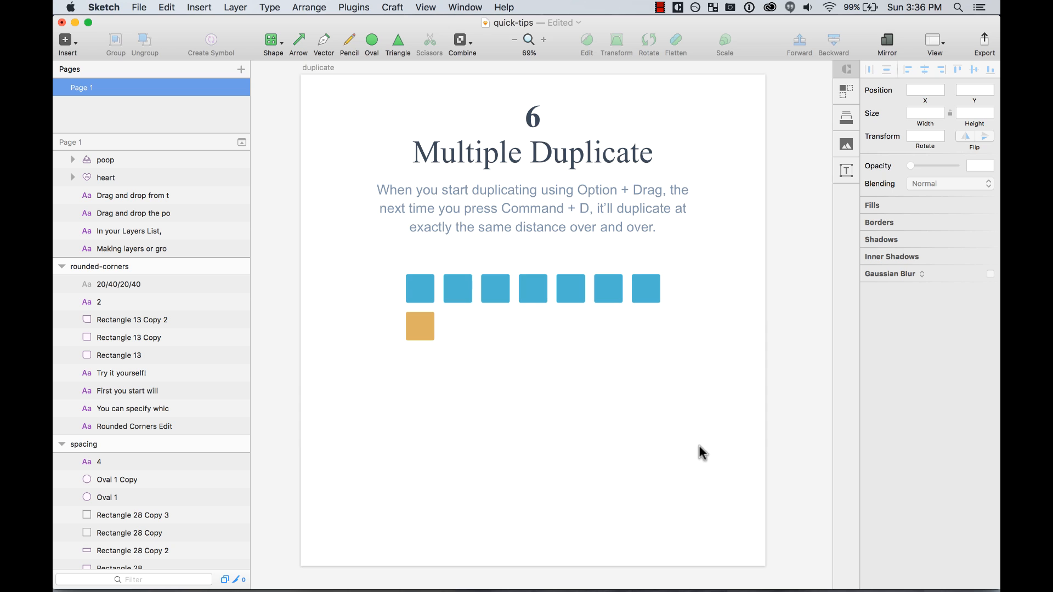
drag(420, 327, 458, 328)
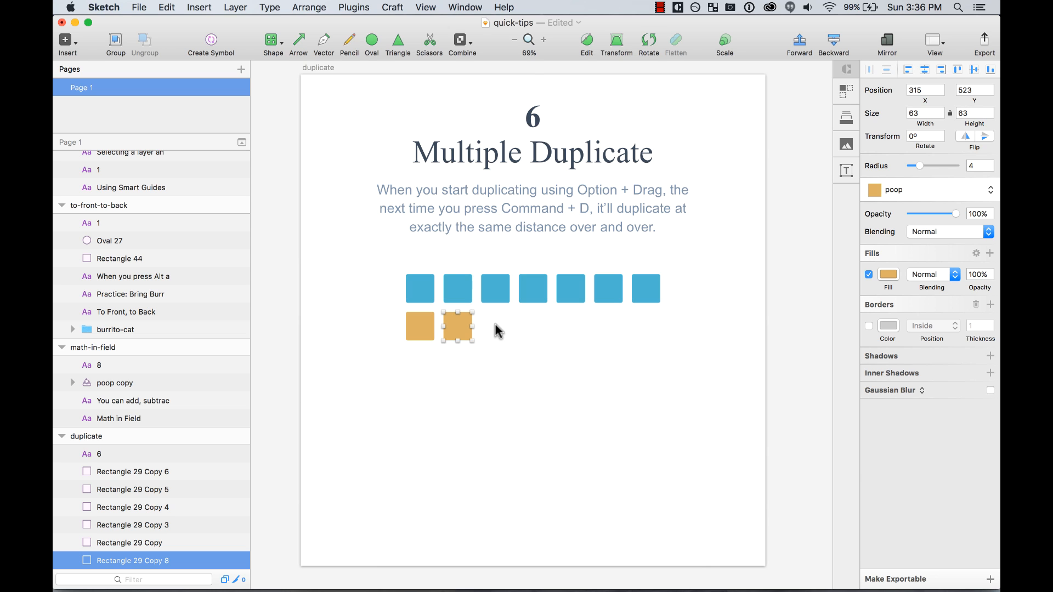
key(ctrl+z)
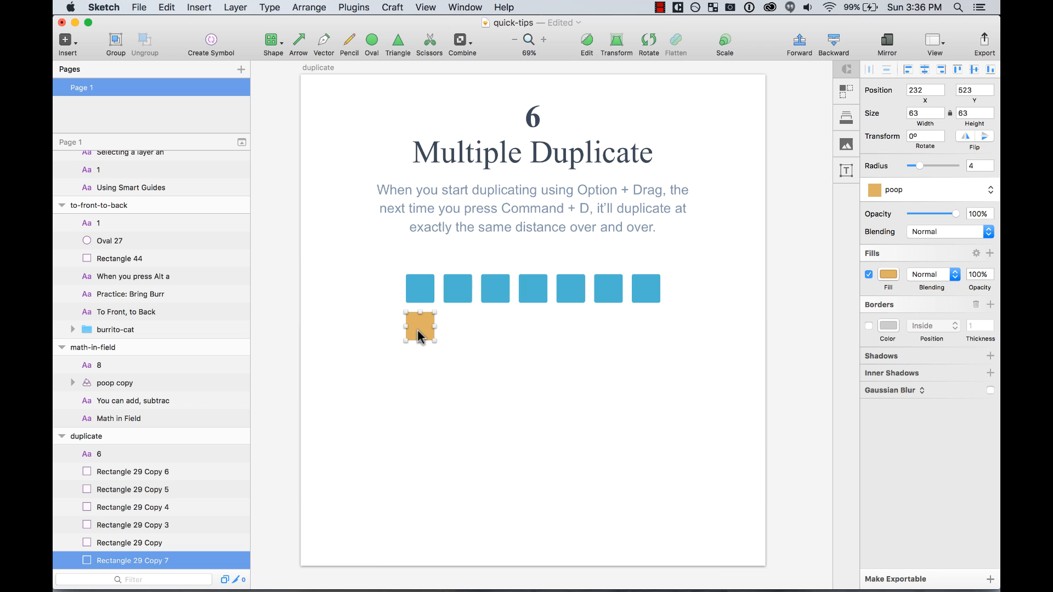
Duplicate the orange square to X 315 and repeat the duplication at the same spacing until the orange row has seven squares
drag(418, 331, 464, 331)
key(ctrl+z)
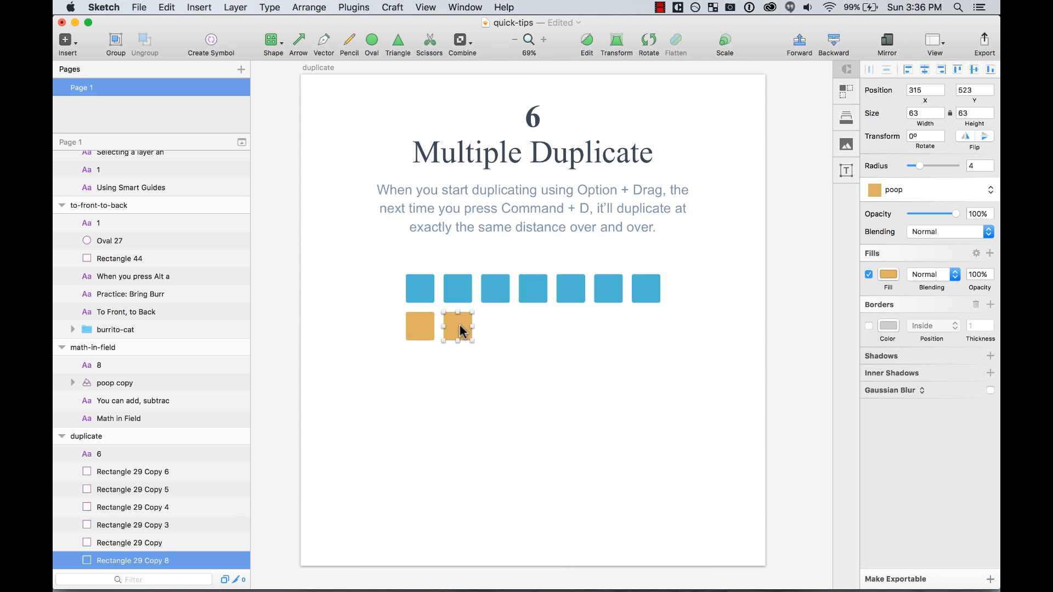
key(super+d)
key(super+d)
key(super+d)
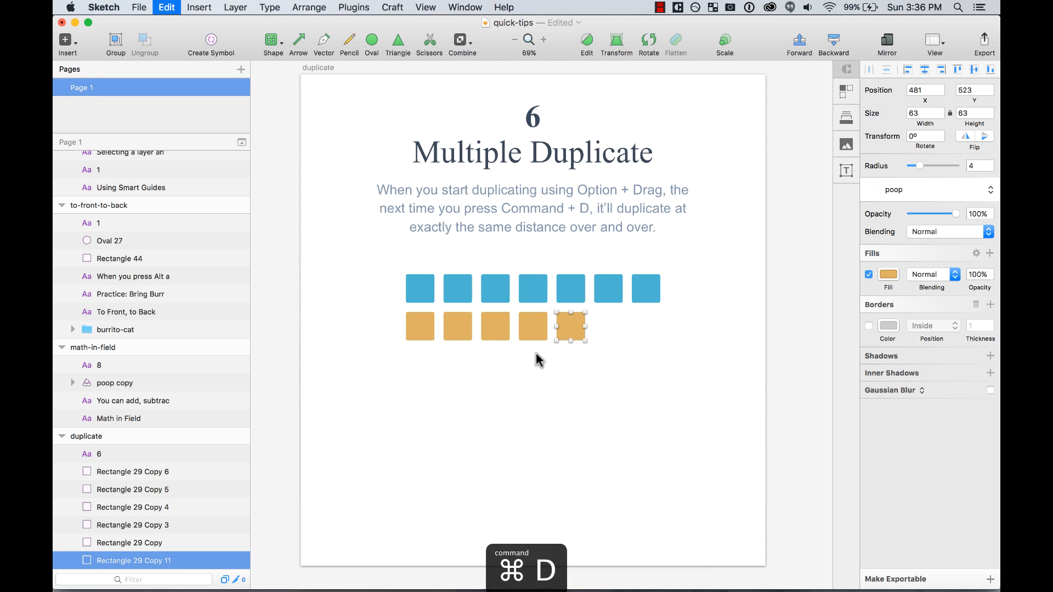
key(super+d)
key(super+d)
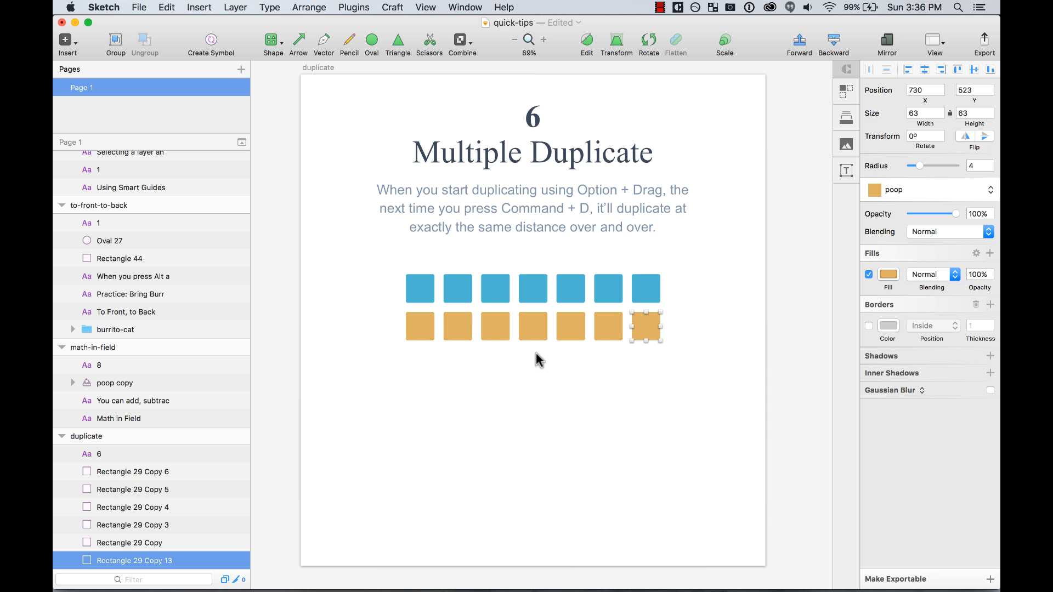
click(427, 385)
drag(408, 366, 686, 289)
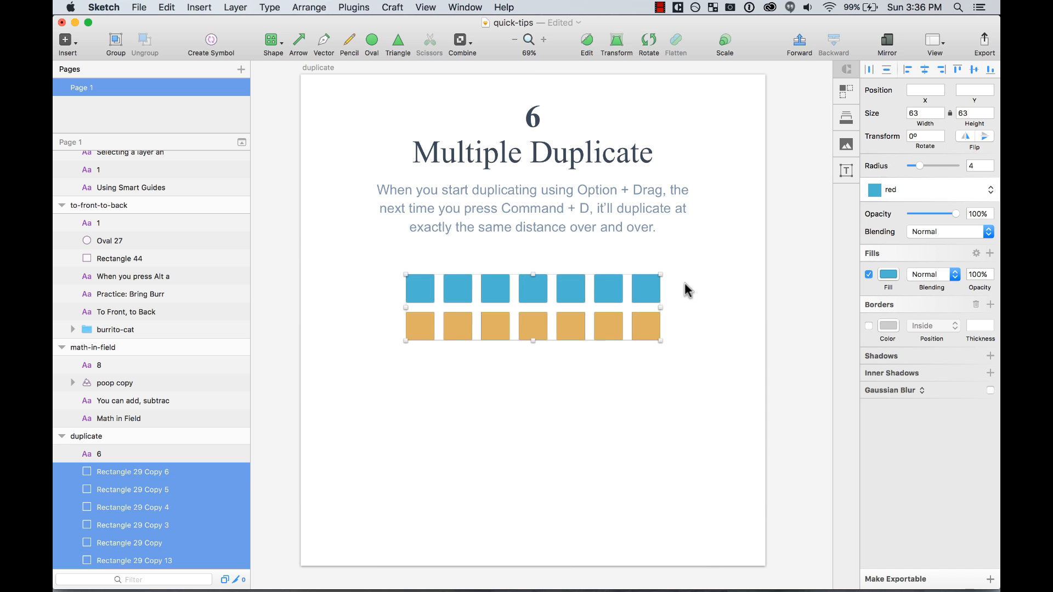
click(688, 296)
Send the orange circle on the to-front-to-back artboard backward four times in the layer order
scroll(690, 304, right, 1)
scroll(690, 304, right, 10)
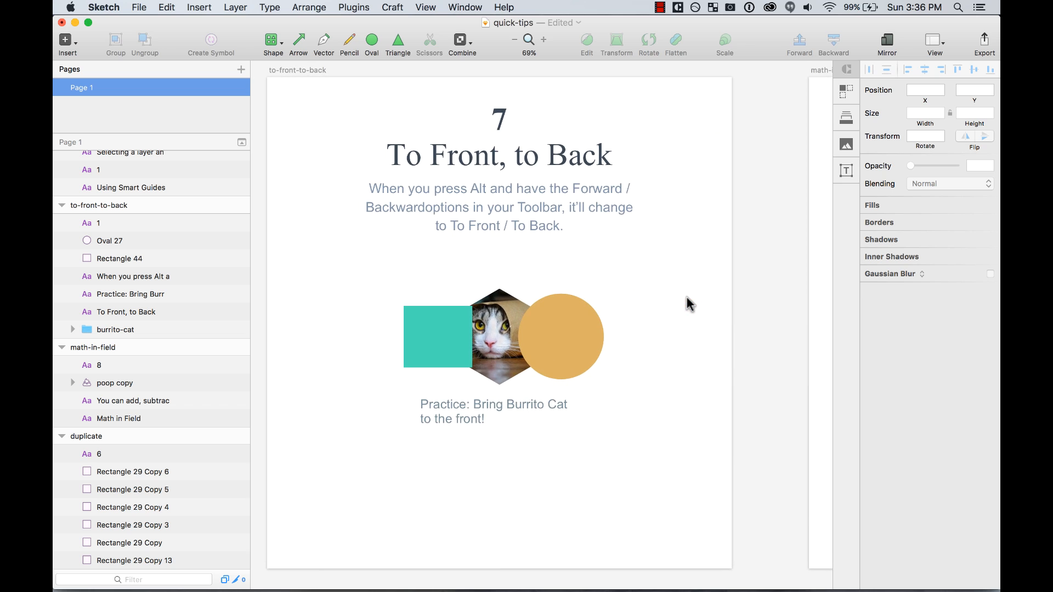
click(496, 335)
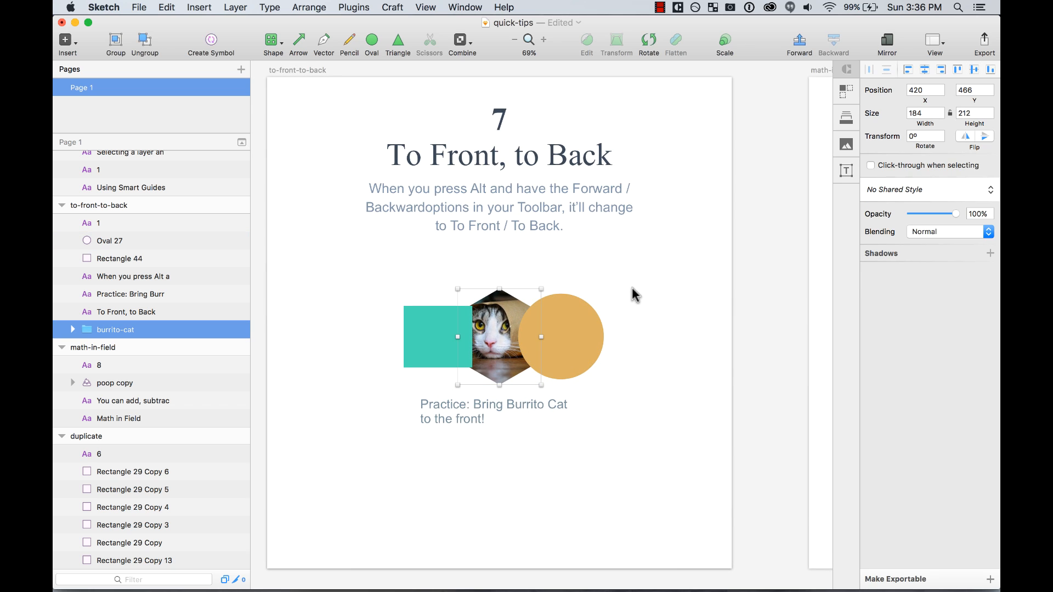
click(640, 280)
click(536, 356)
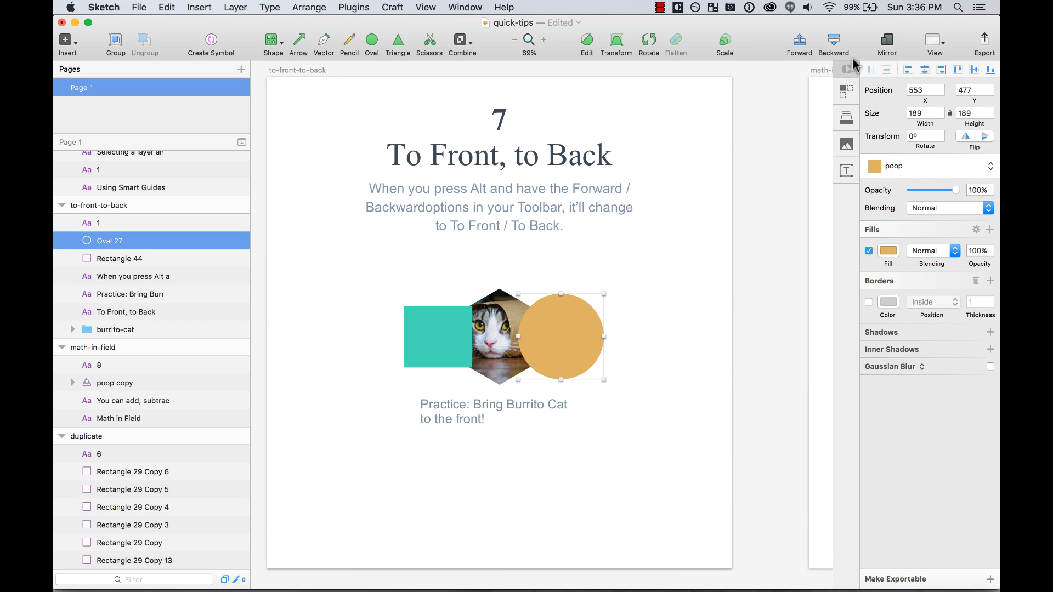
click(836, 45)
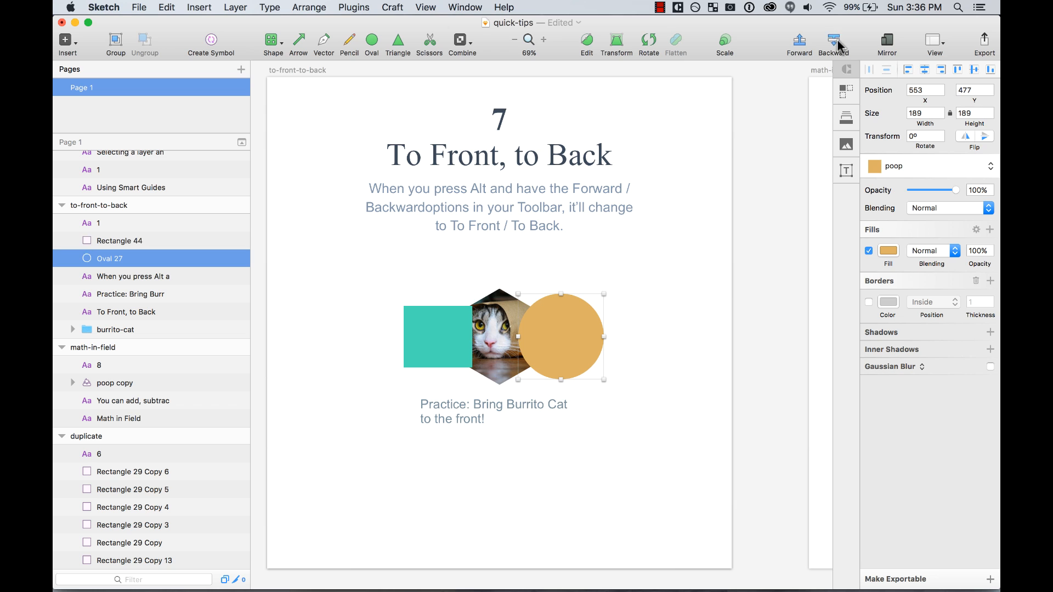
click(834, 43)
click(834, 43)
click(834, 43)
Bring the orange circle forward again to its place above the green square in the layer order
click(801, 47)
click(801, 47)
click(801, 47)
click(801, 47)
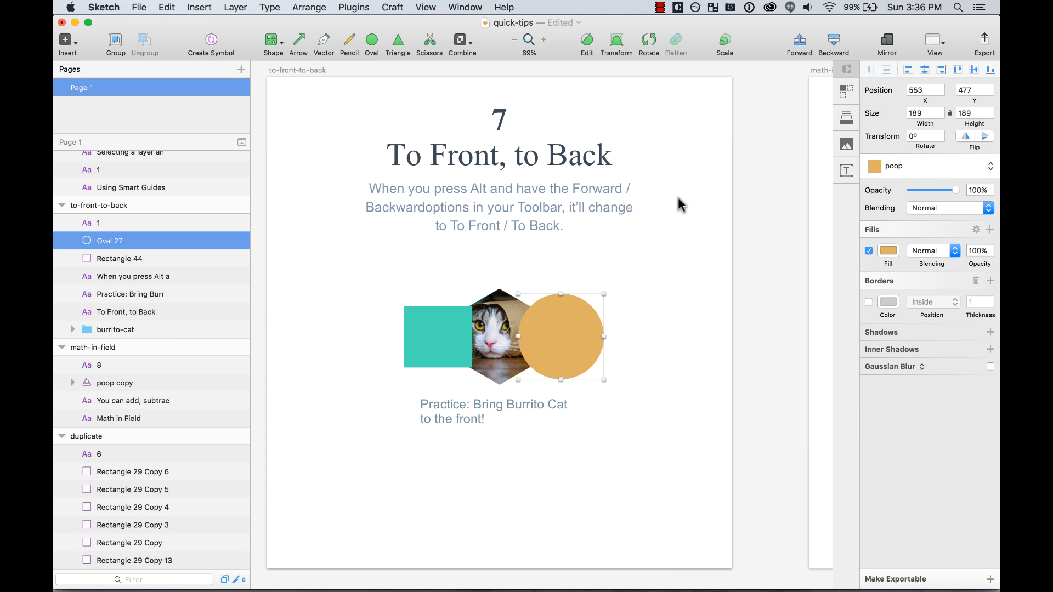
Send the orange circle back through the layer order to below the burrito-cat group, and undo the reordering
click(834, 41)
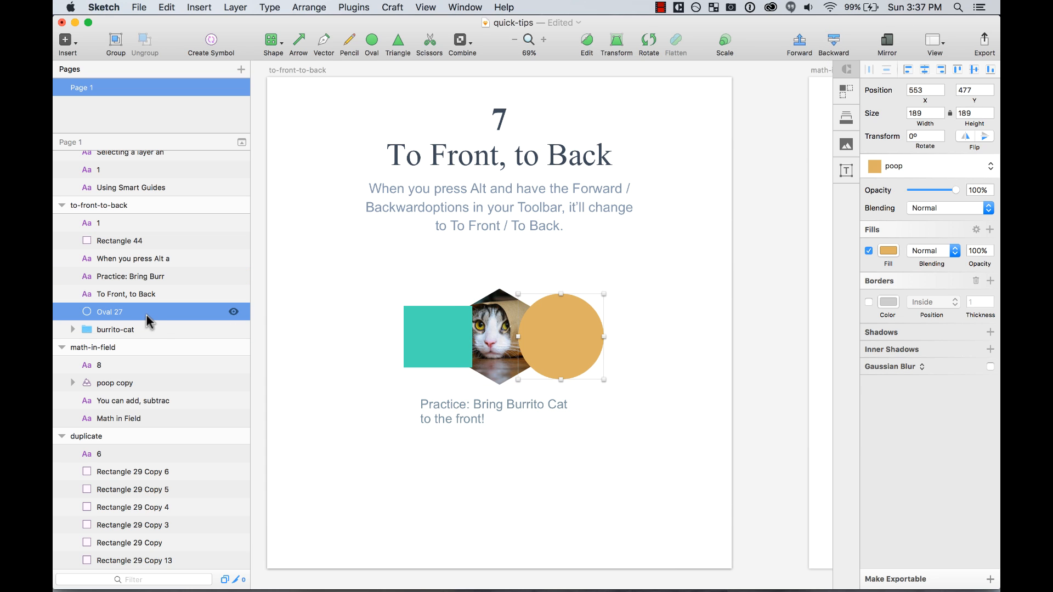
drag(148, 316, 150, 343)
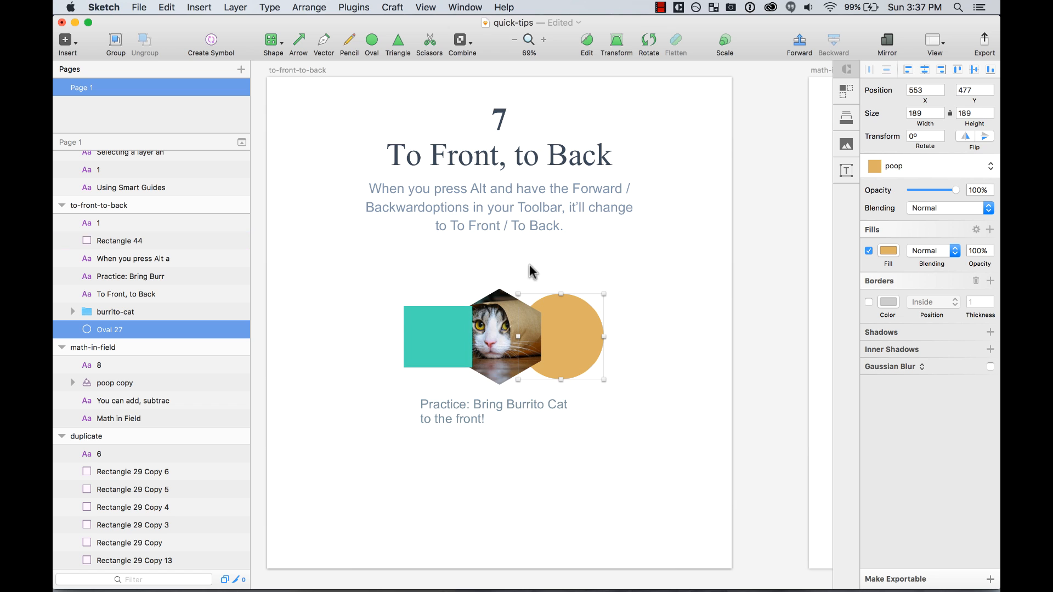
key(super+z)
key(super+z)
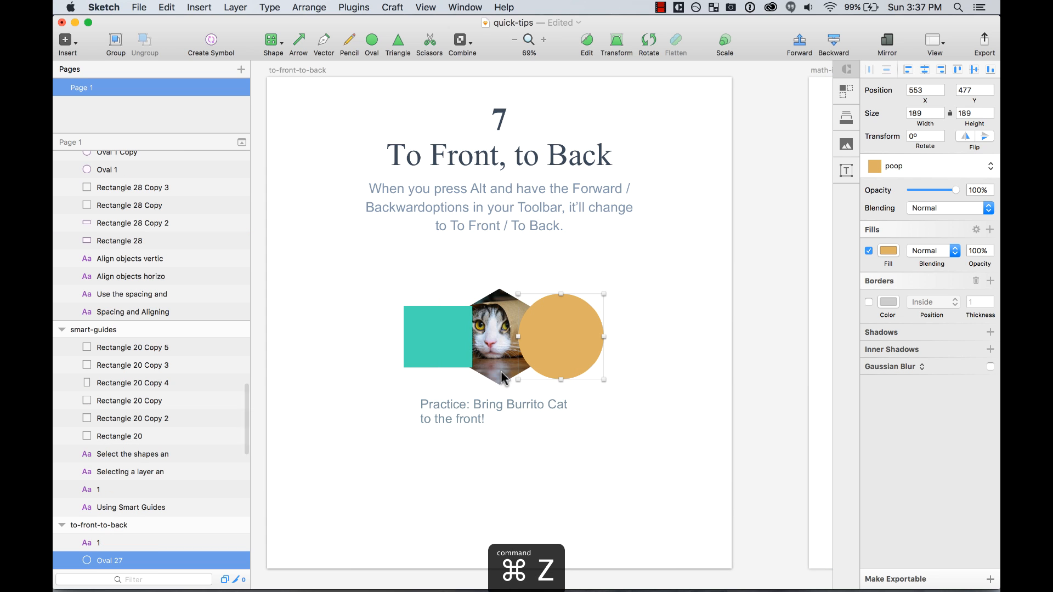
Send the orange circle on the to-front-to-back artboard all the way to the back in a single action
click(610, 276)
click(551, 351)
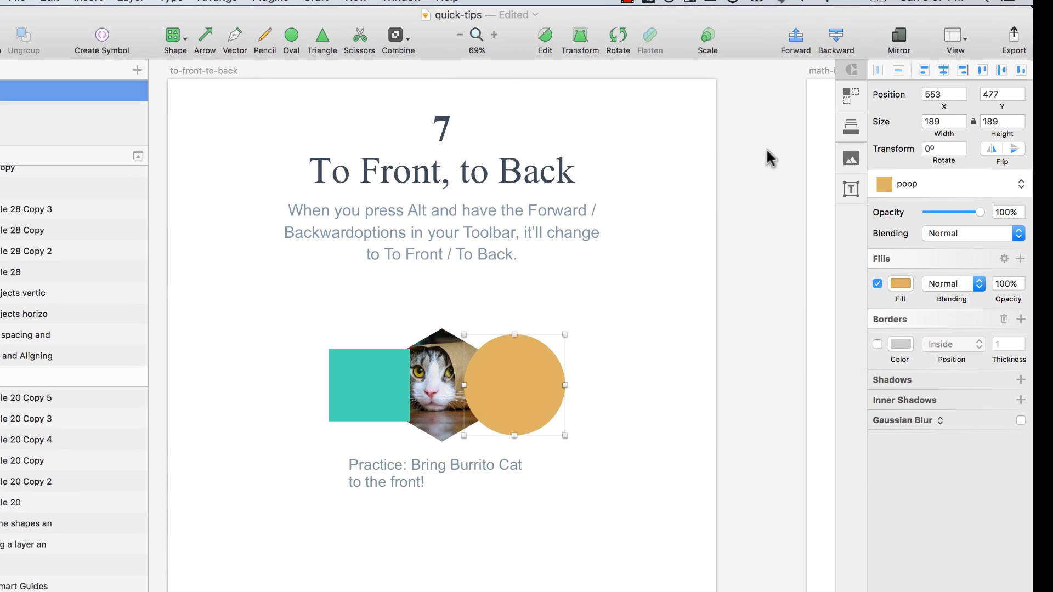
key(alt)
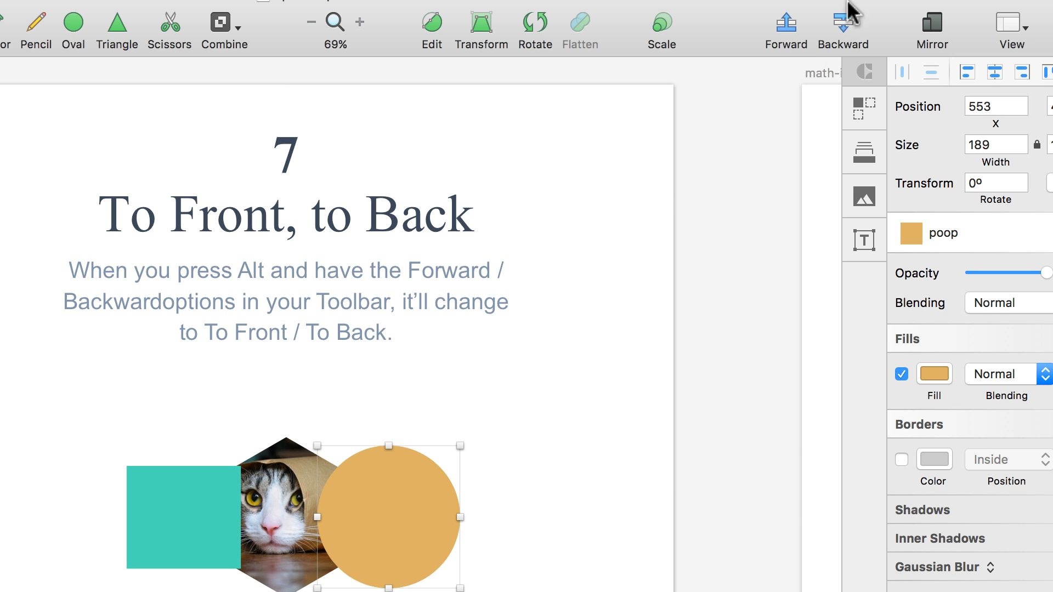
key(alt)
key(alt)
key(alt)
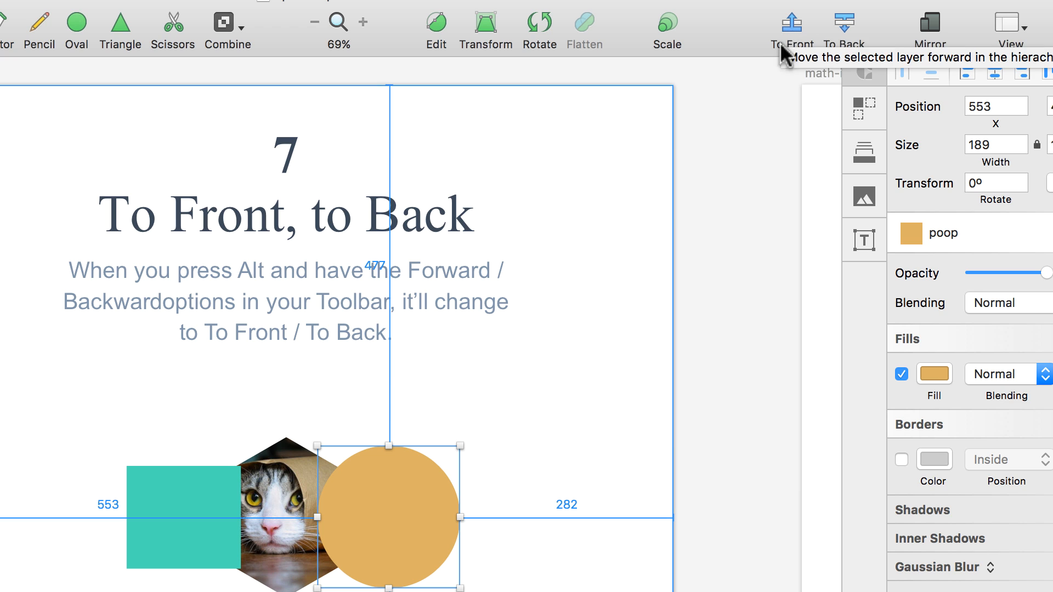
alt+click(850, 24)
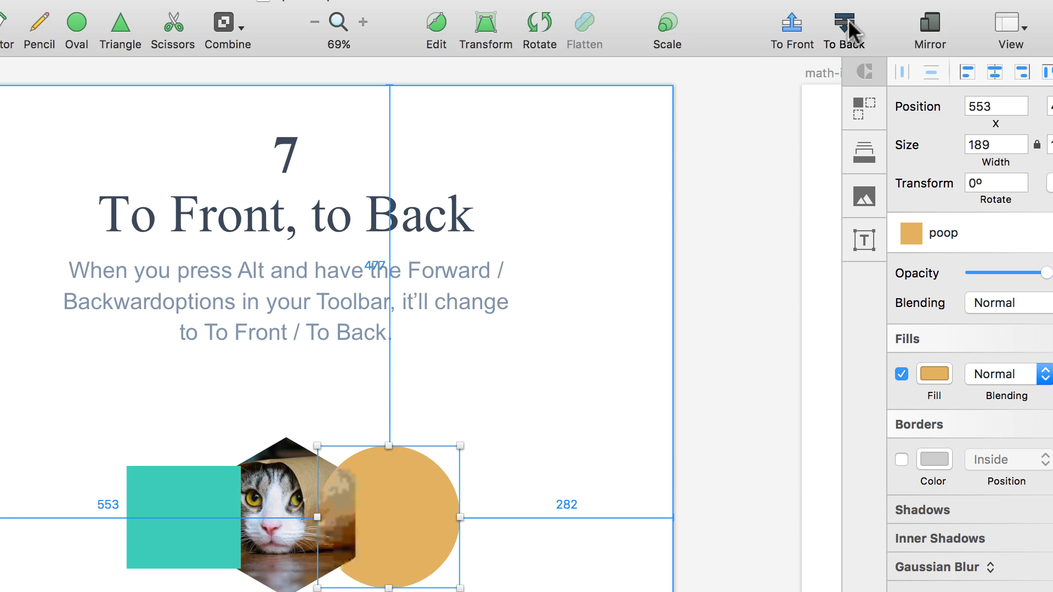
Send the green square to the back, and move the description paragraph over the shapes and send it to the back too
click(181, 555)
key(alt)
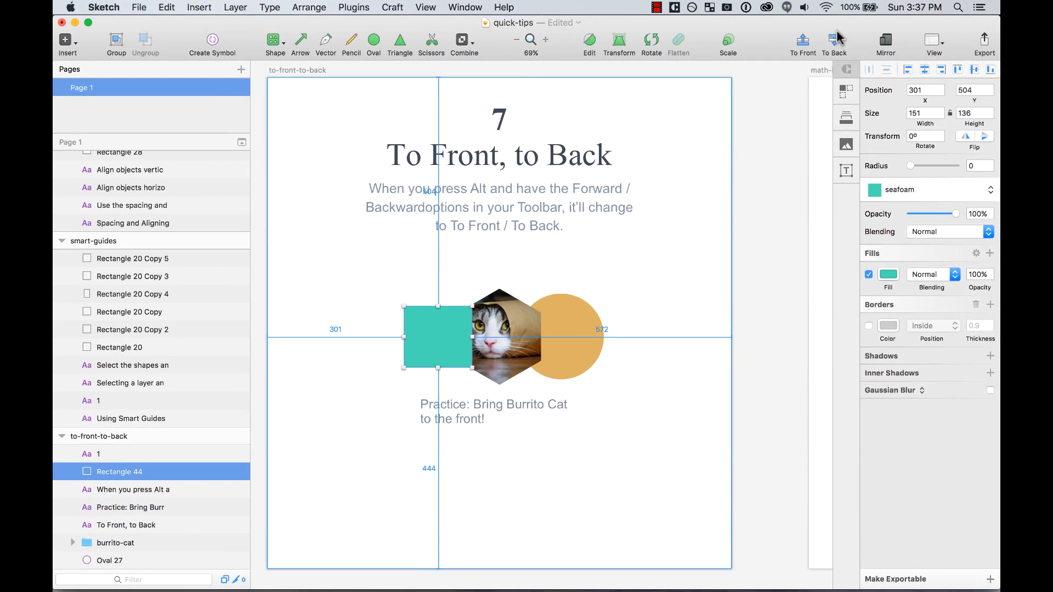
alt+click(837, 37)
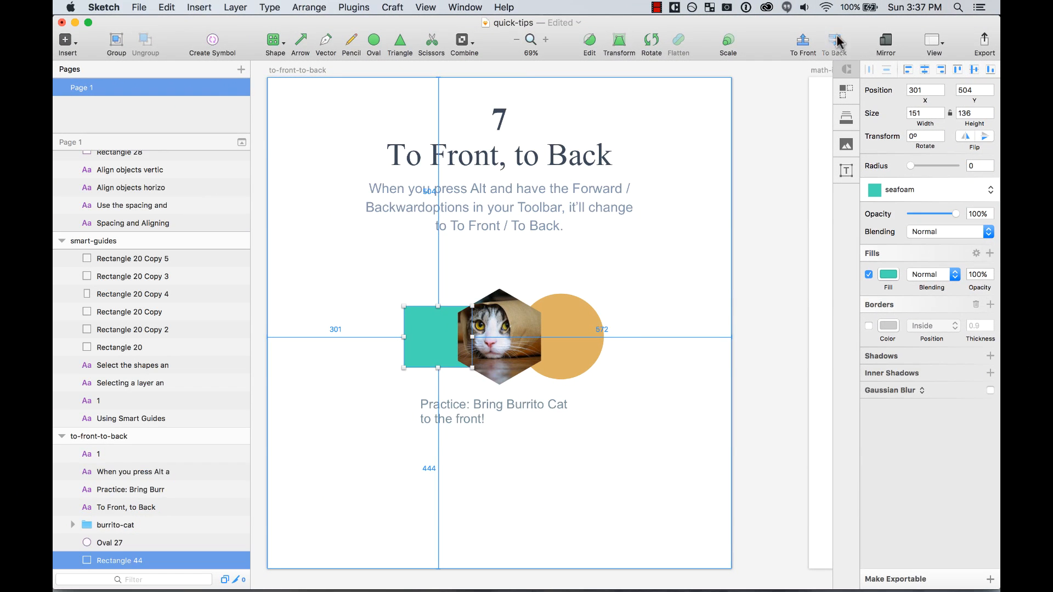
drag(512, 227, 512, 331)
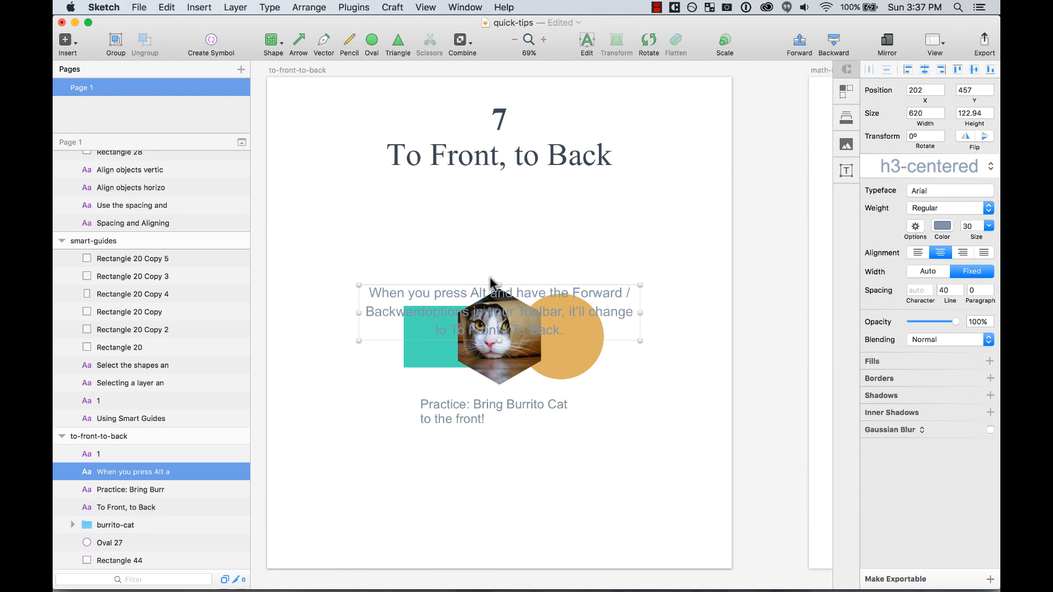
alt+click(834, 37)
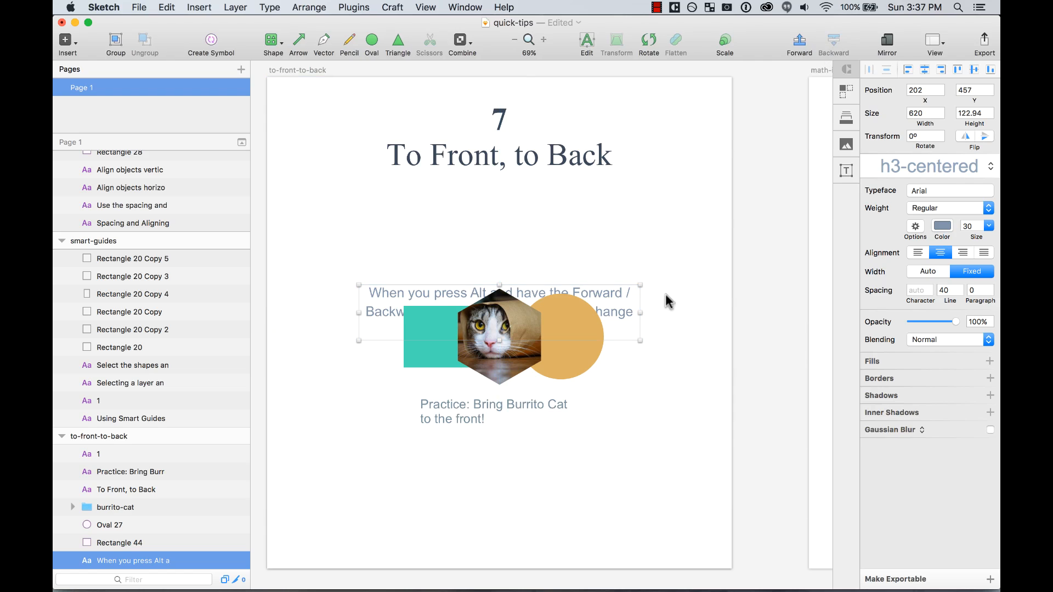
Undo the paragraph move and all the send-to-back changes on the to-front-to-back artboard
click(528, 357)
key(super+z)
key(super+z)
key(super+z)
key(super+z)
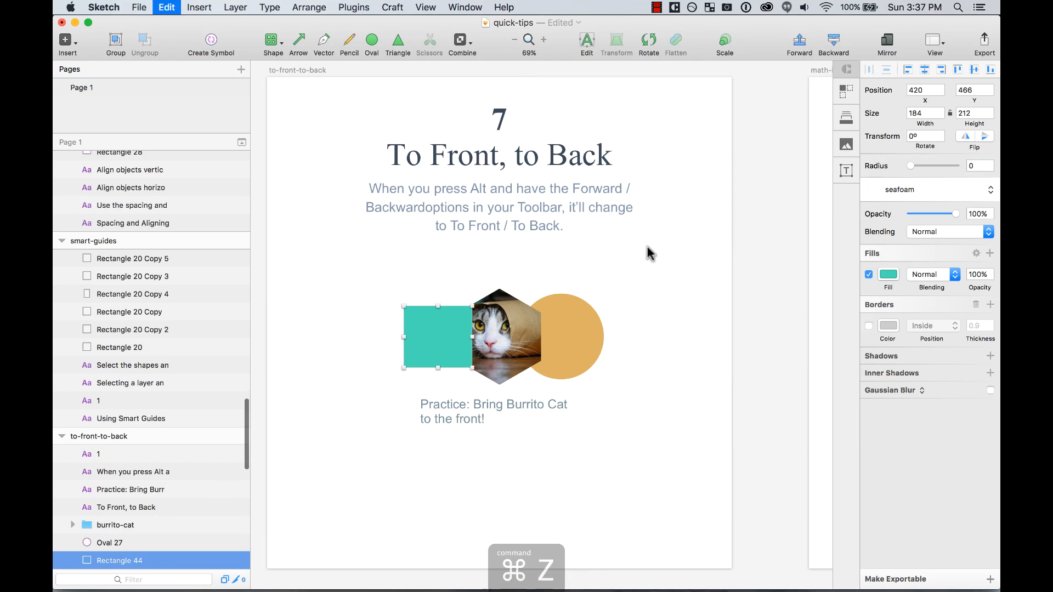
key(super+z)
Set the width of the poop shape on the math-in-field artboard to 200
key(super+minus)
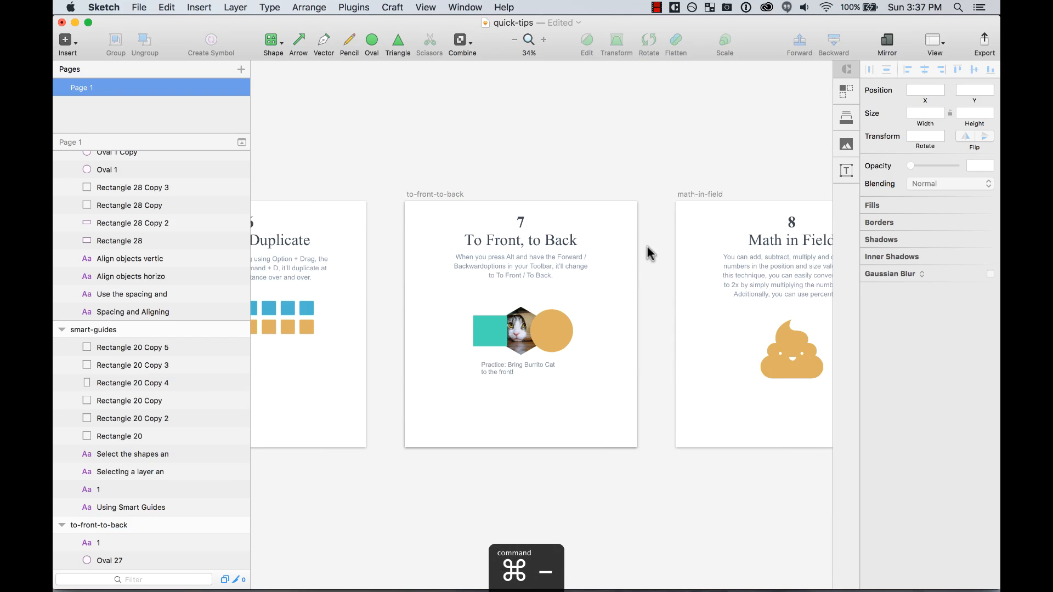
scroll(631, 252, right, 5)
key(z)
drag(405, 176, 701, 494)
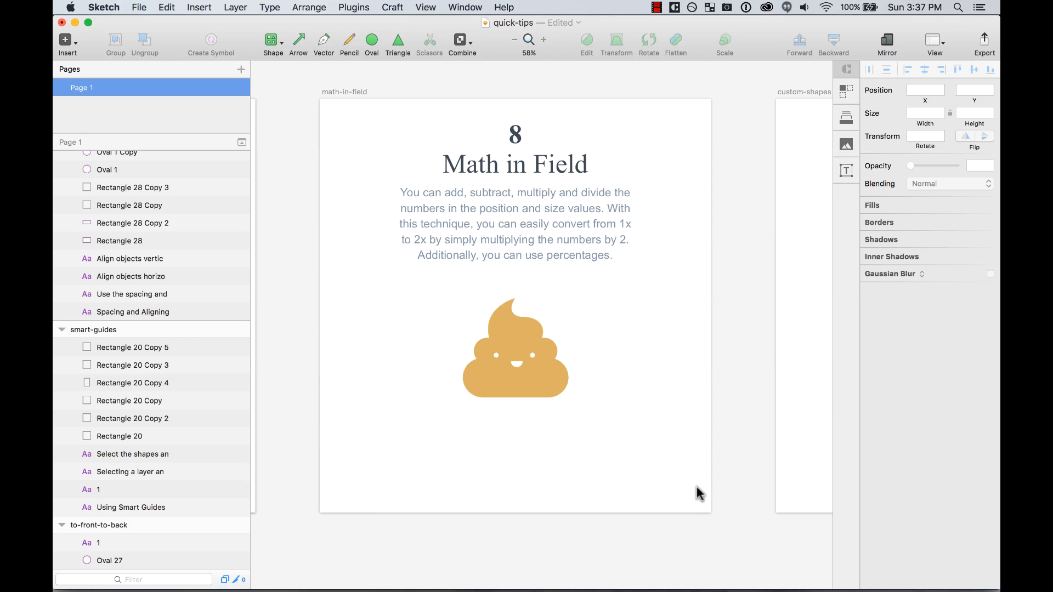
click(541, 344)
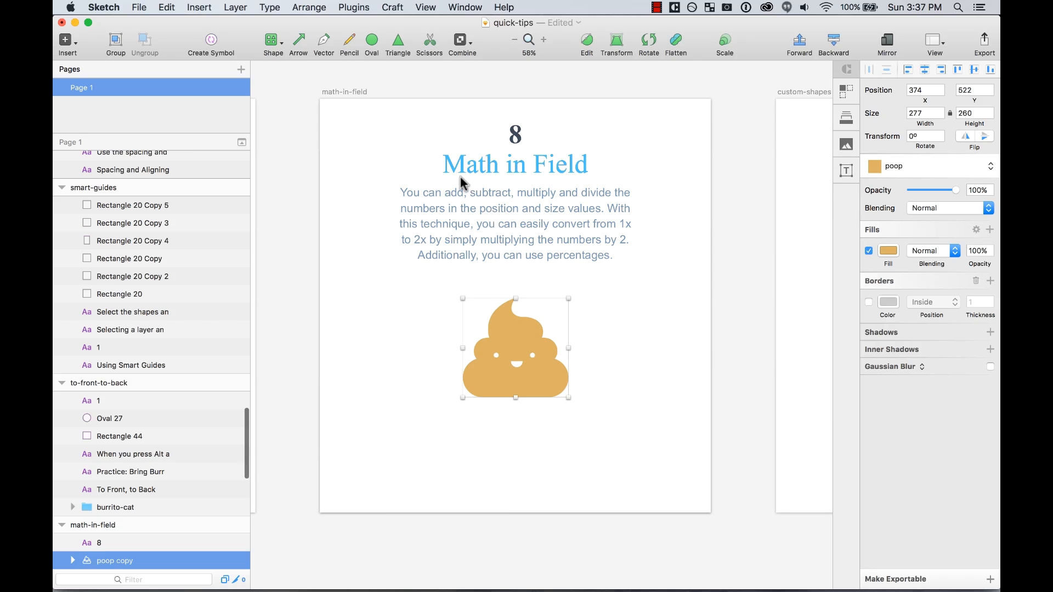
drag(426, 212, 734, 524)
click(717, 378)
click(573, 371)
click(922, 113)
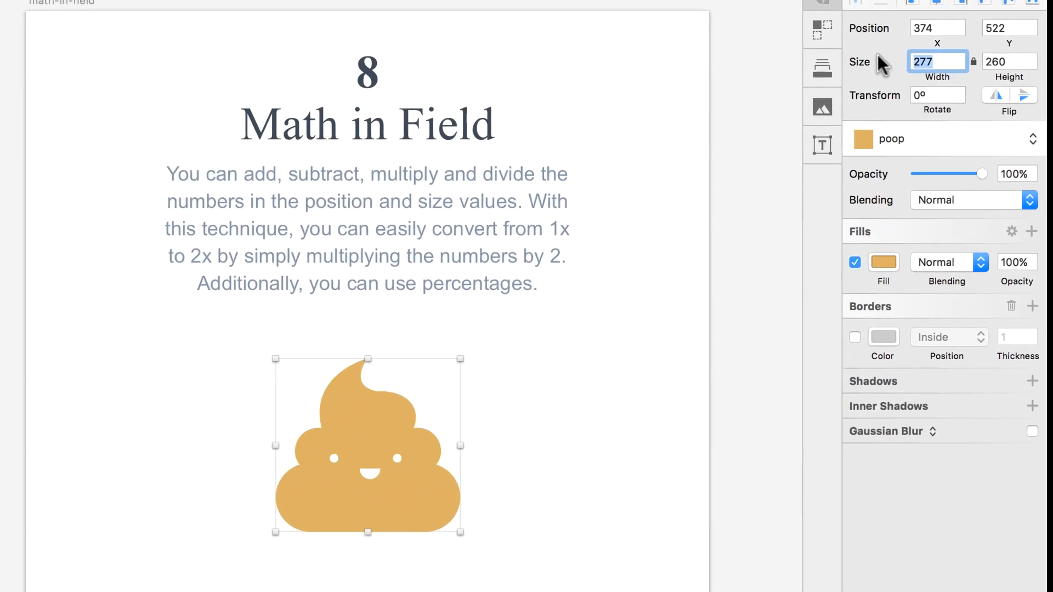
text(200)
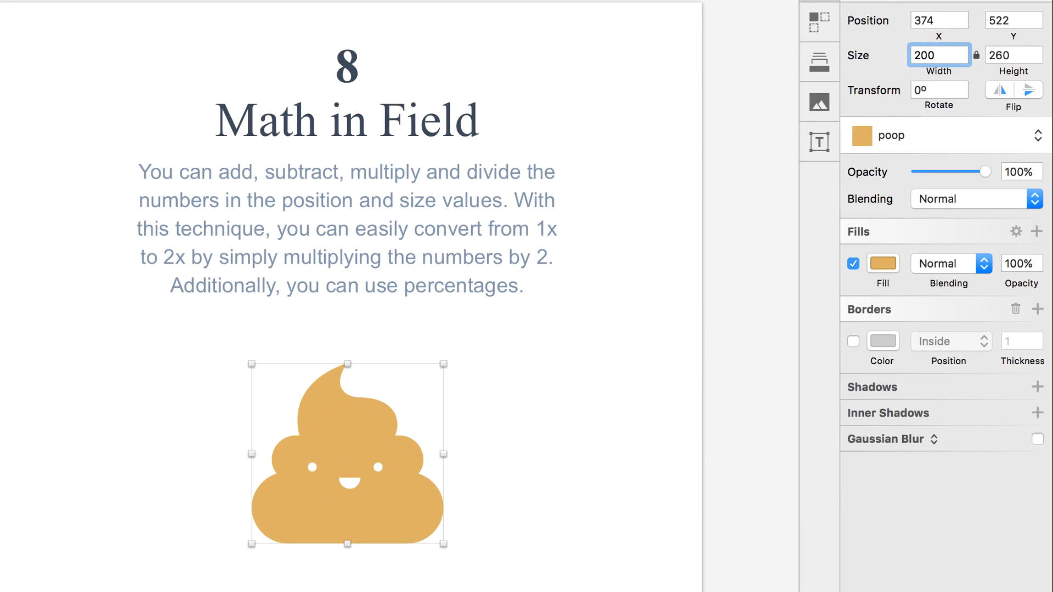
key(Return)
Move the resized poop shape to X 412, Y 542, centered beneath the math-in-field description
drag(365, 472, 390, 486)
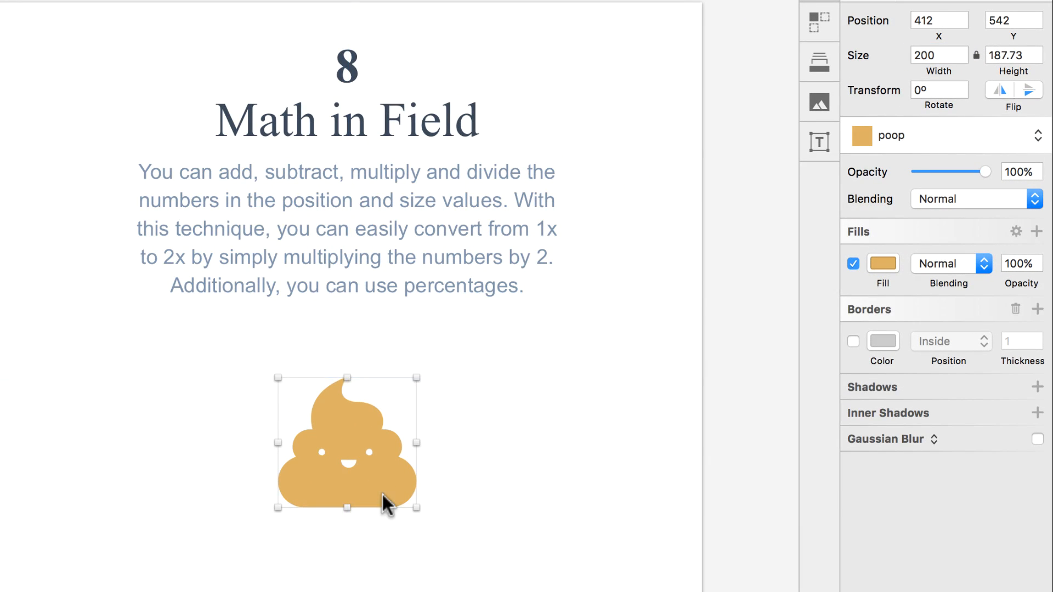
click(486, 455)
drag(487, 455, 330, 548)
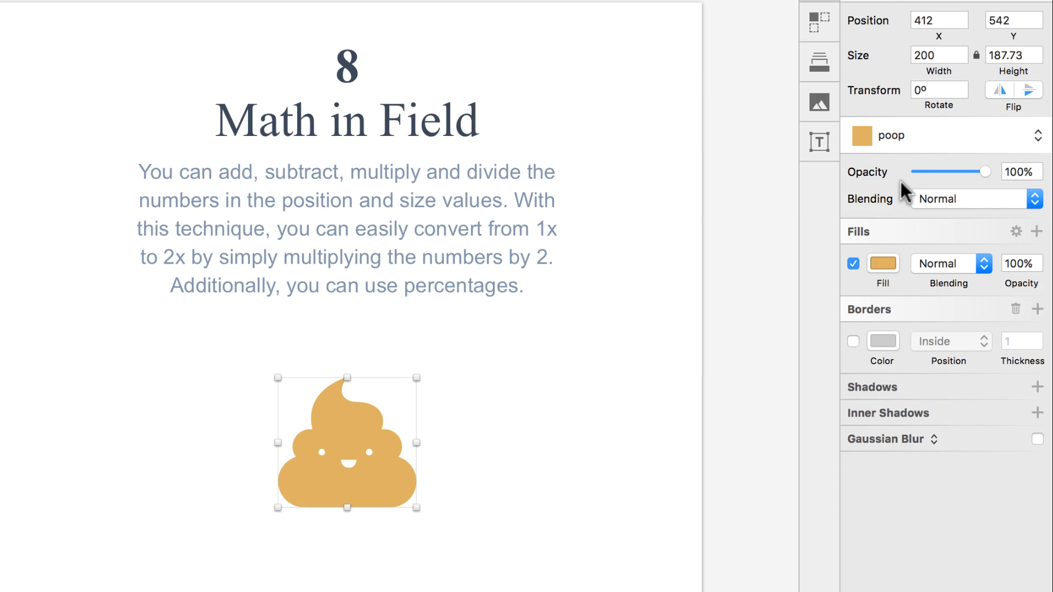
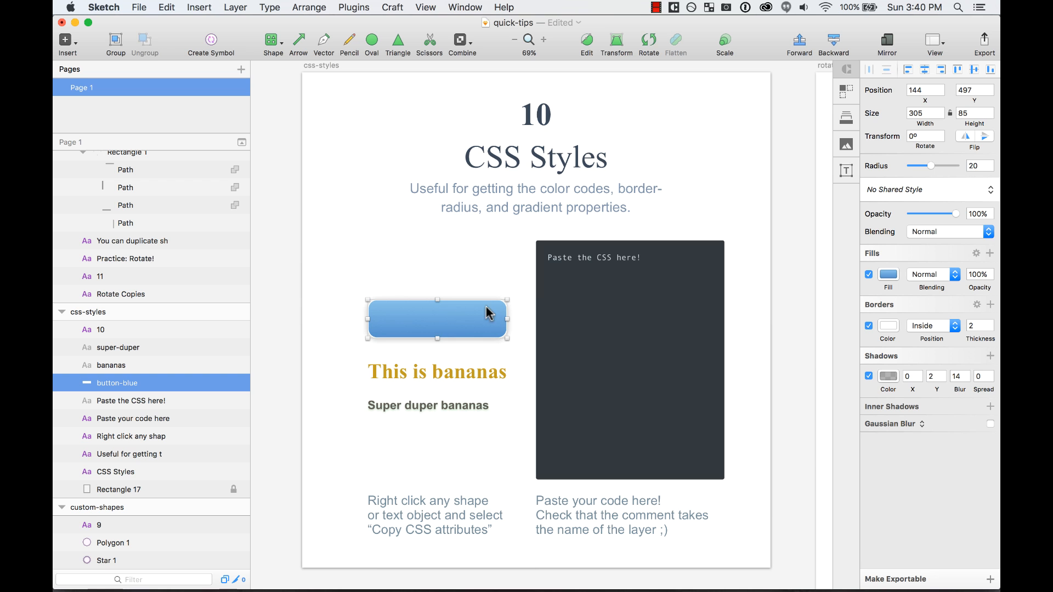
Replace the "Paste the CSS here!" text on the css-styles artboard with the copied CSS attributes of button-blue
click(607, 266)
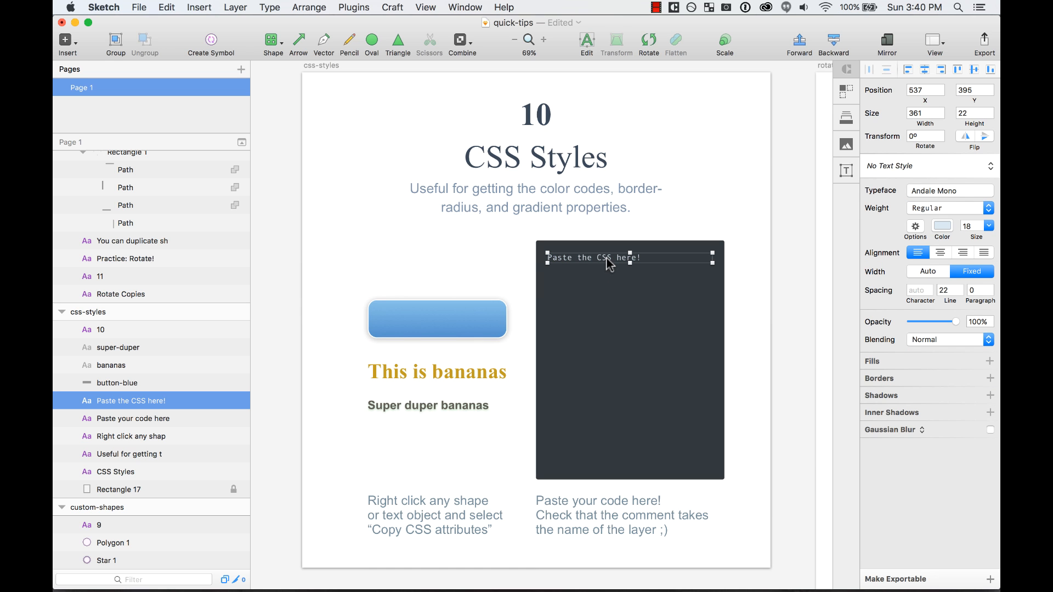
double_click(609, 261)
text(/* button-blue: */ background-image: linear-gradient(-180deg, #8BC3E7 0%, #5290CB 100%); border: 2px solid #FFFFFF; box-shadow: 0px 2px 14px 0px rgba(0,0,0,0.30); border-radius: 20px;)
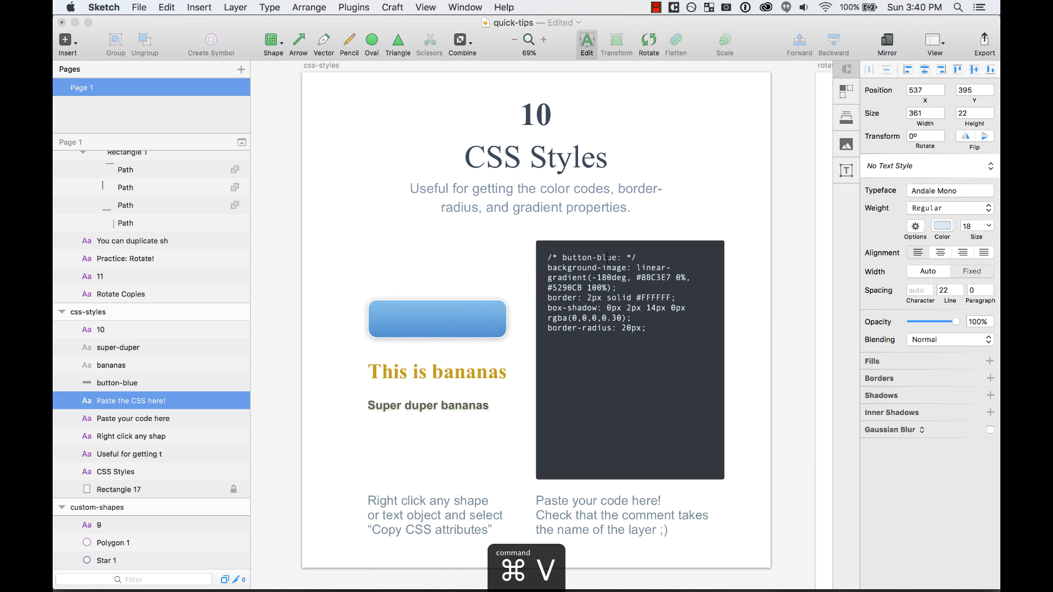
key(Escape)
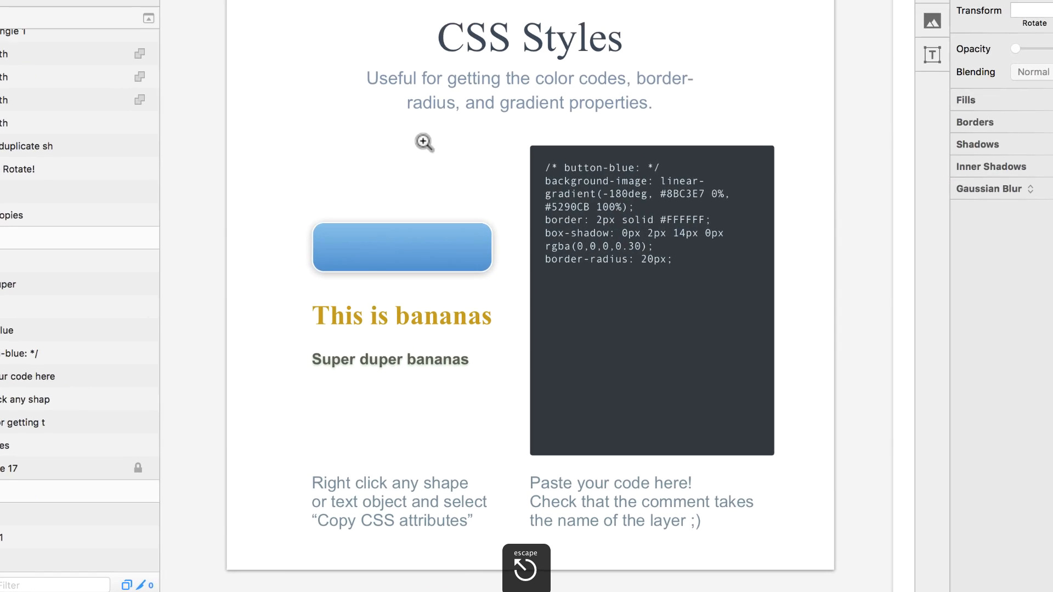
Compare the blue button with the gradient, border, box-shadow and border-radius lines of the pasted CSS
drag(290, 113, 896, 511)
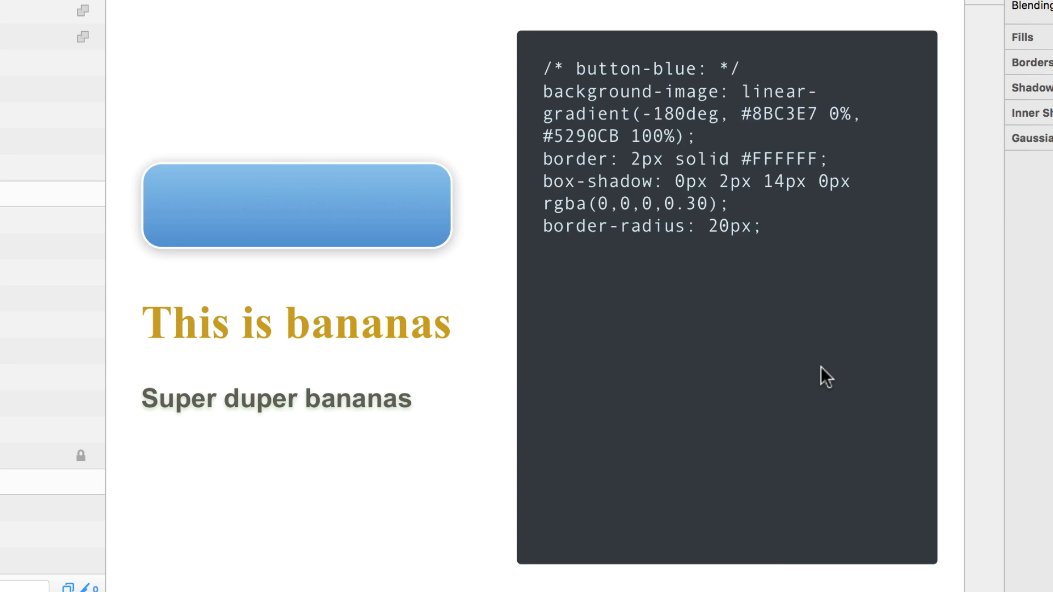
click(378, 184)
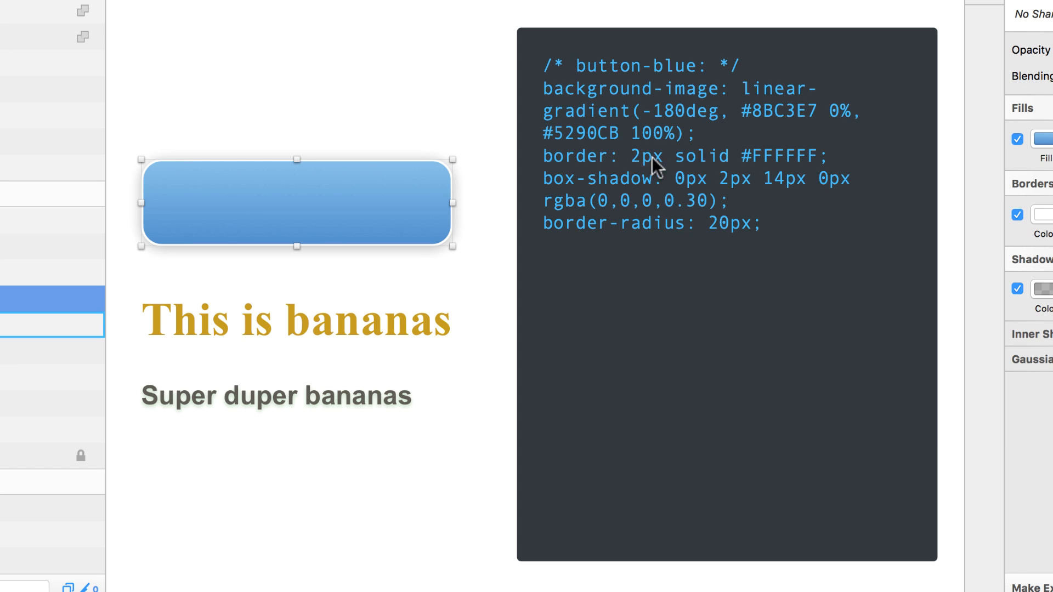
click(621, 136)
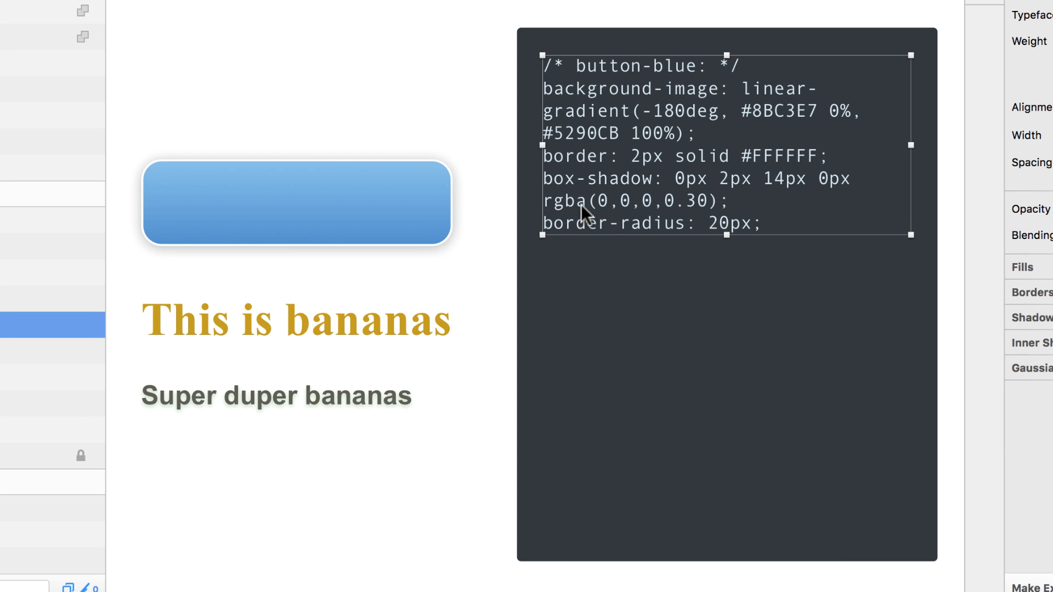
click(339, 135)
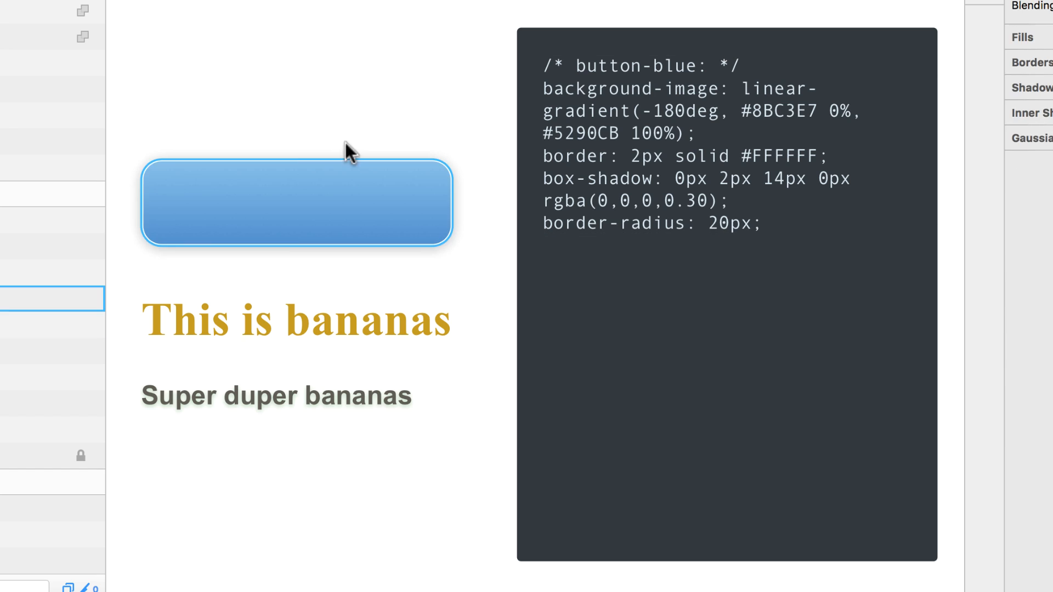
click(386, 190)
click(683, 106)
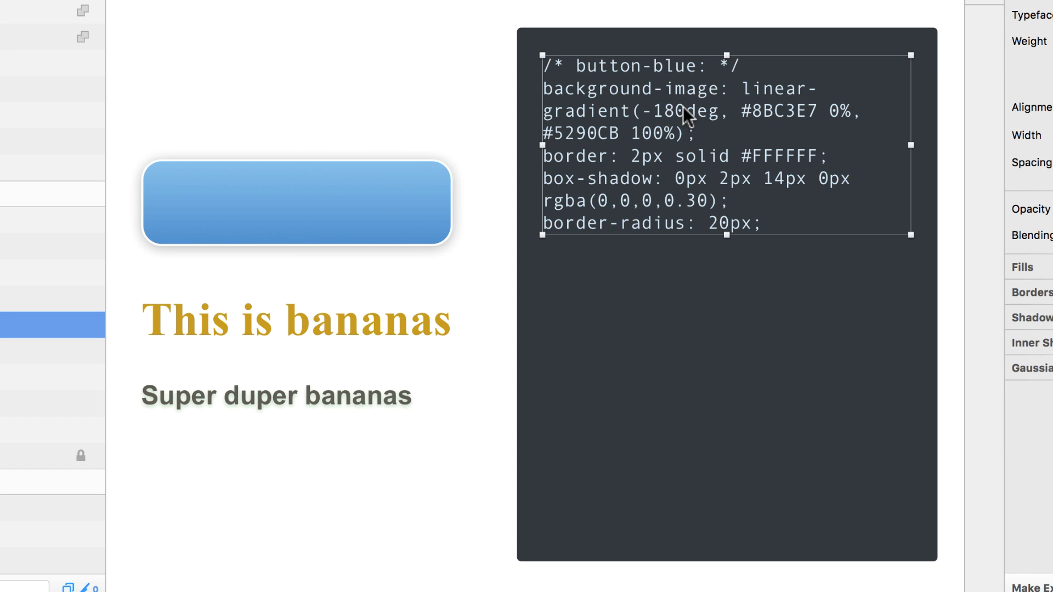
Highlight the button-blue comment line in the pasted CSS to examine the layer name, and leave text editing
triple_click(675, 64)
click(724, 61)
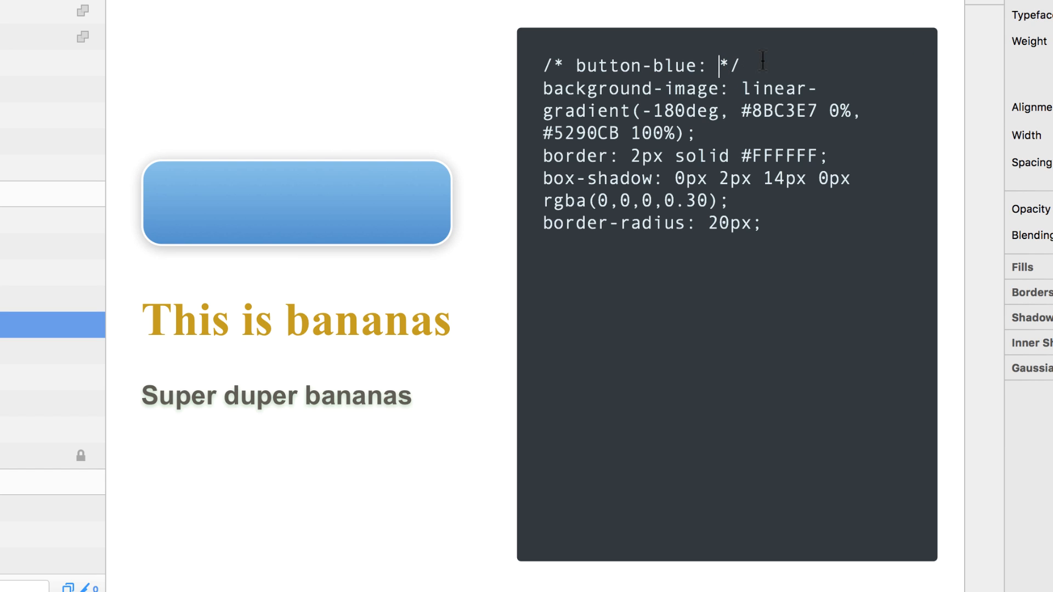
drag(764, 60, 537, 66)
key(Escape)
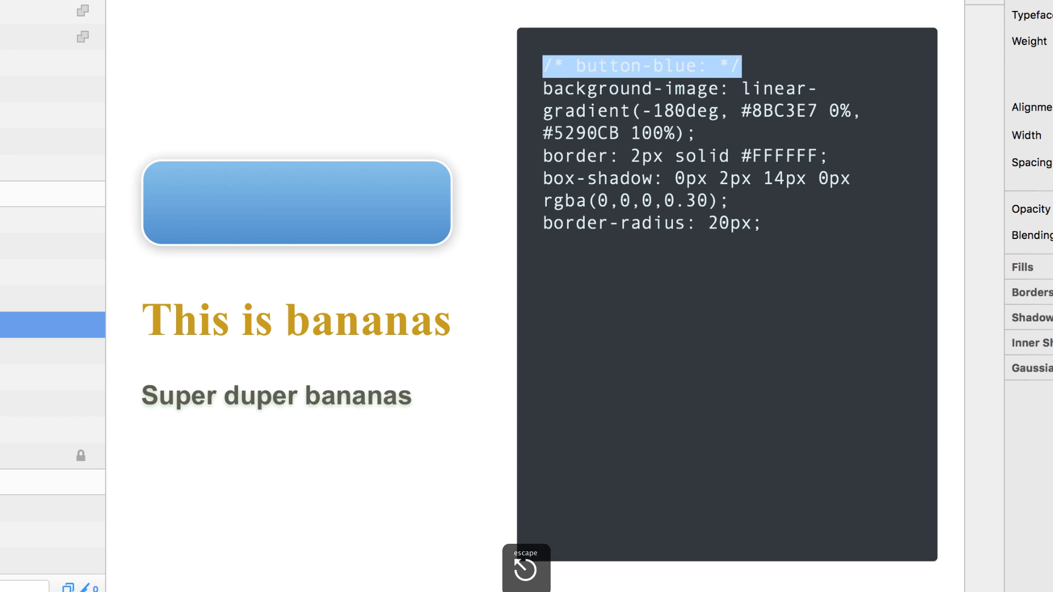
triple_click(728, 67)
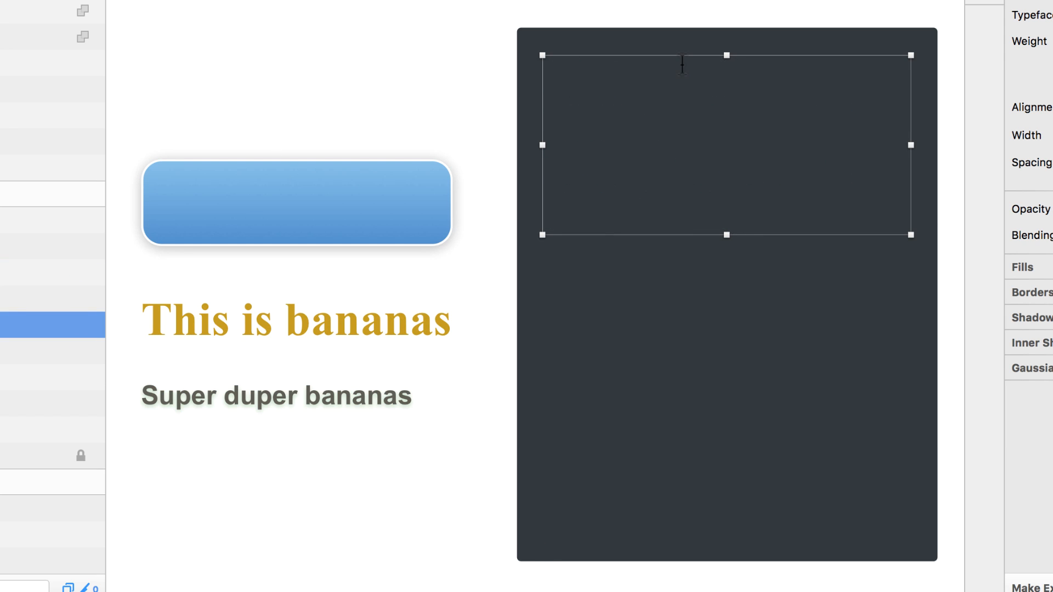
key(Escape)
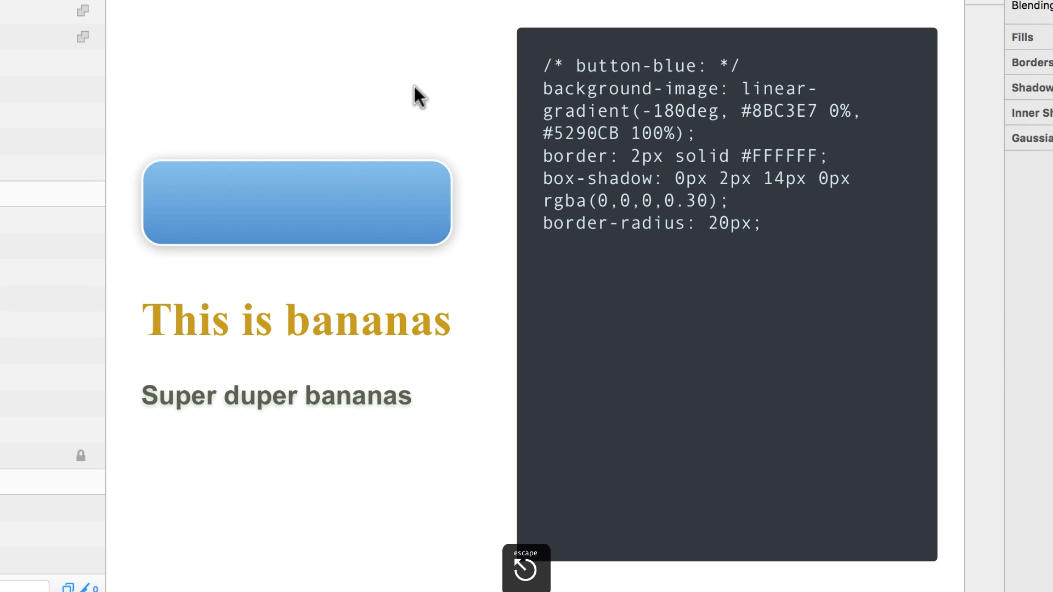
Copy the CSS attributes of the blue button, "This is bananas" and "Super duper bananas" layers together
key(super+minus)
key(super+minus)
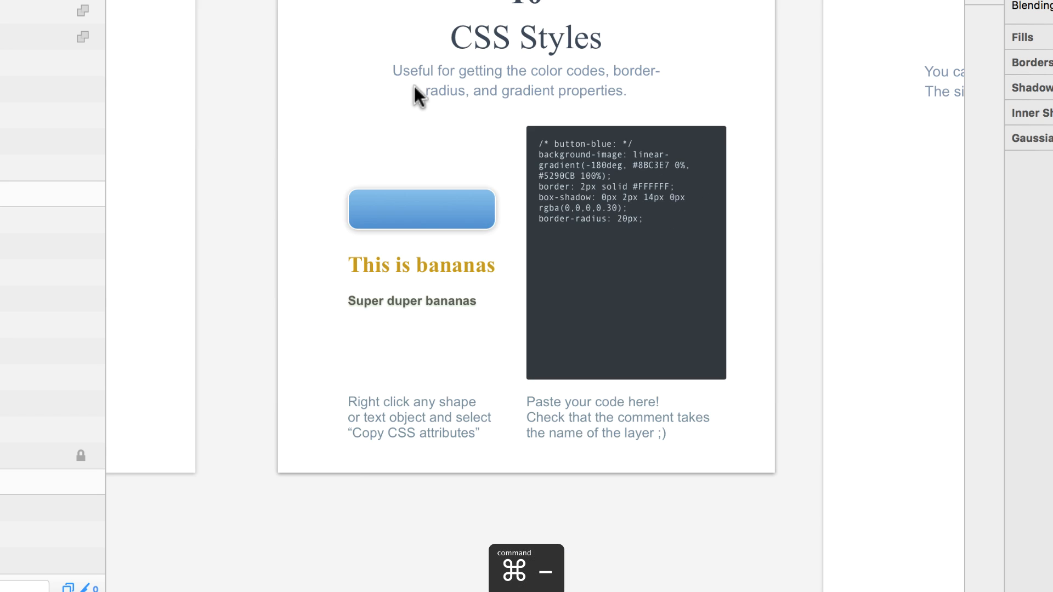
drag(342, 73, 804, 523)
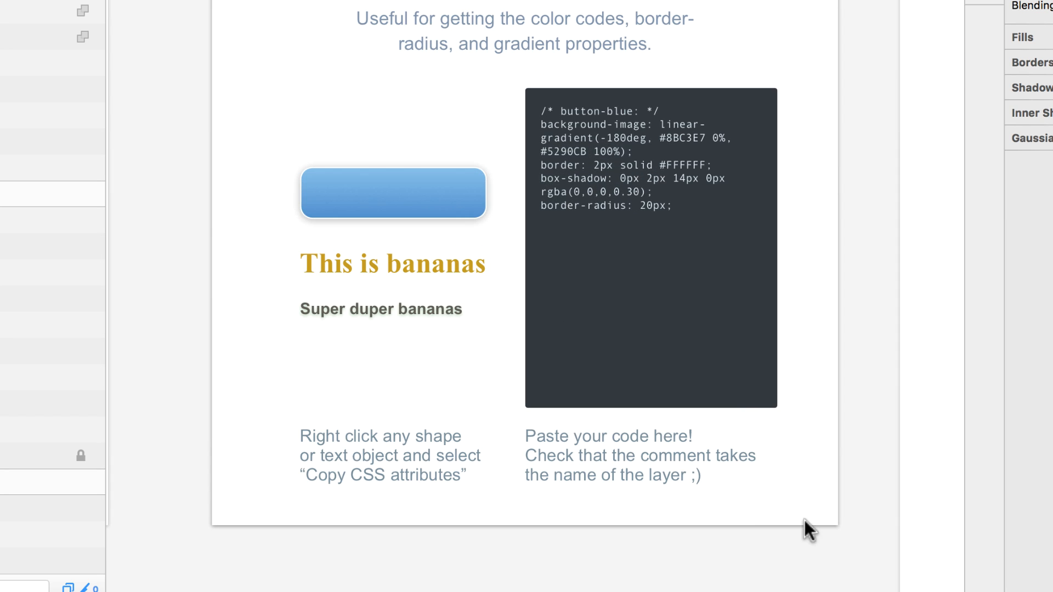
click(613, 130)
drag(260, 158, 381, 338)
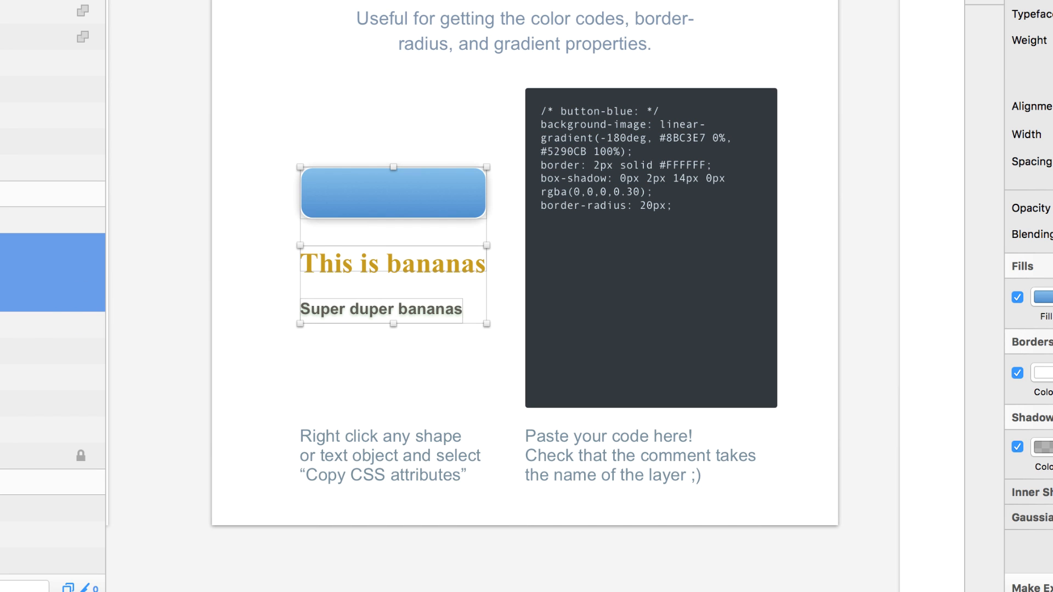
right_click(428, 187)
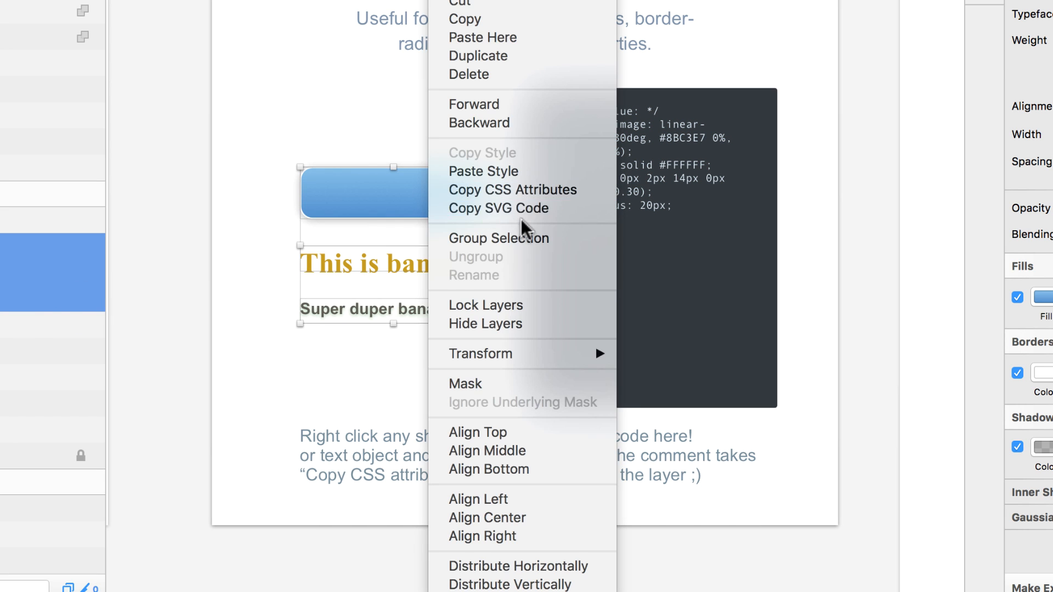
click(559, 192)
Replace all the code in the dark box's text layer with the copied CSS of the three layers, and deselect it
click(636, 109)
double_click(637, 110)
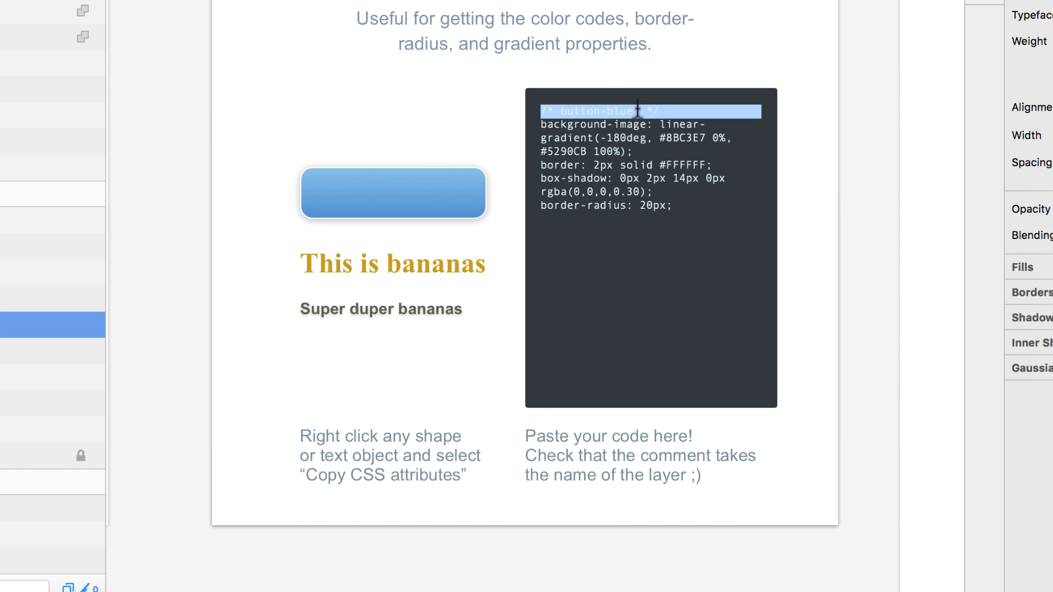
key(super+a)
key(super+v)
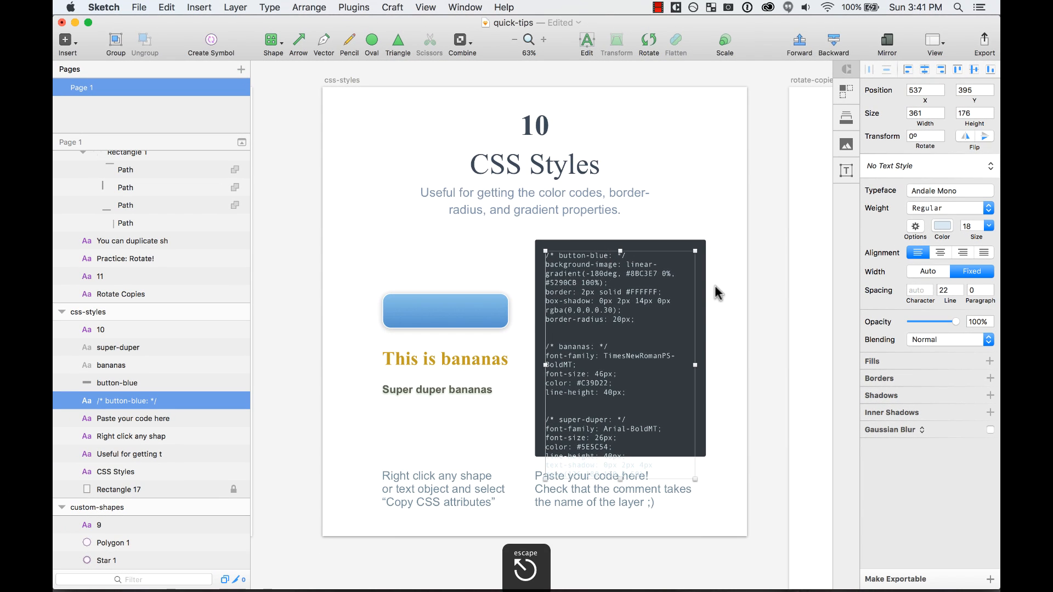
click(729, 188)
Unlock and lengthen the dark Rectangle 17 to contain the pasted CSS, moving the "Paste your code here!" caption to X 217, Y 1017
scroll(706, 239, down, 2)
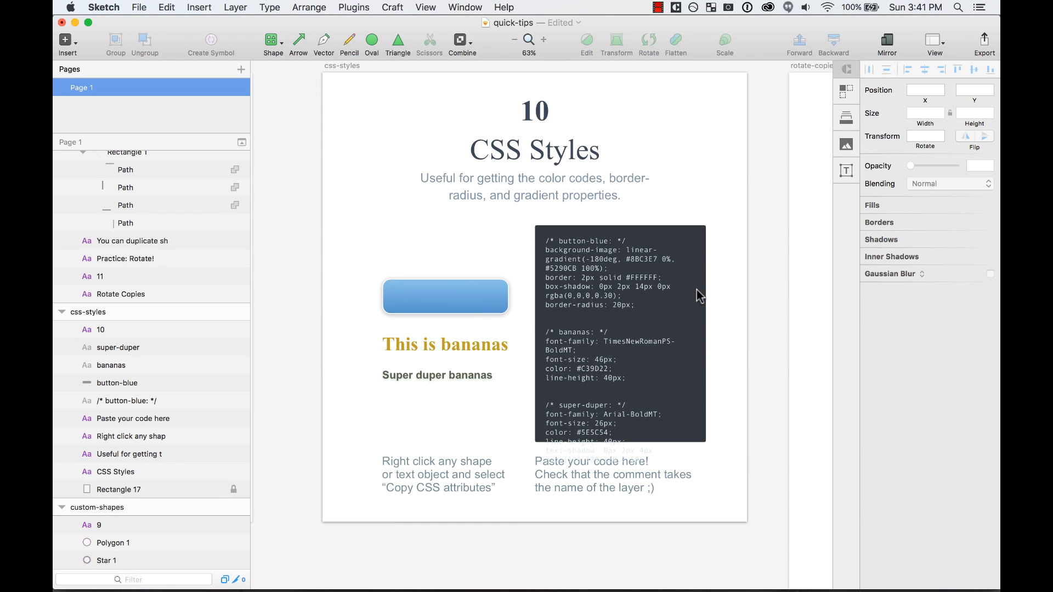
right_click(698, 232)
mouse_move(724, 231)
click(861, 249)
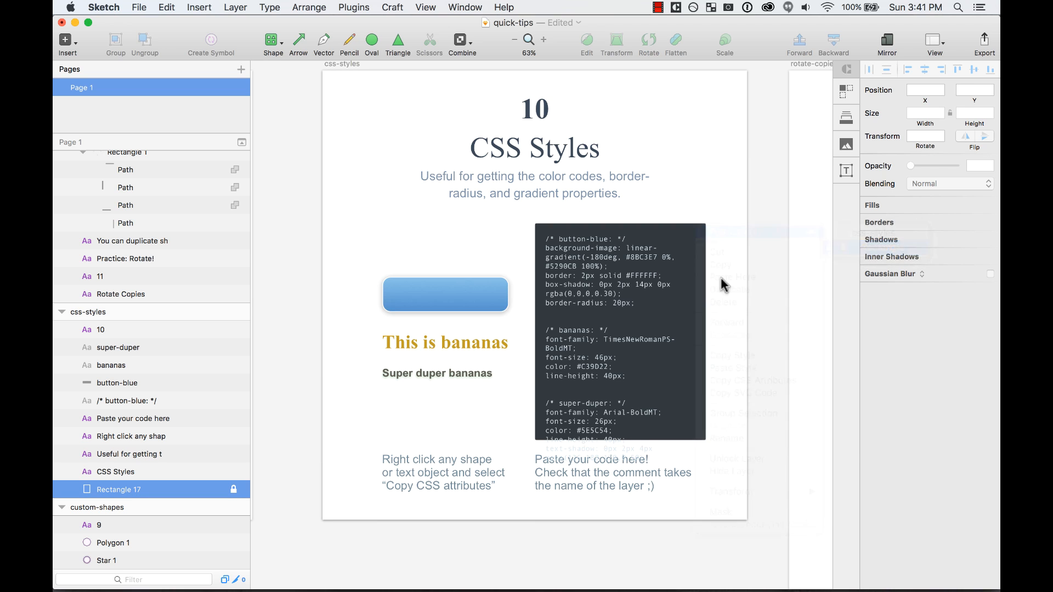
click(539, 242)
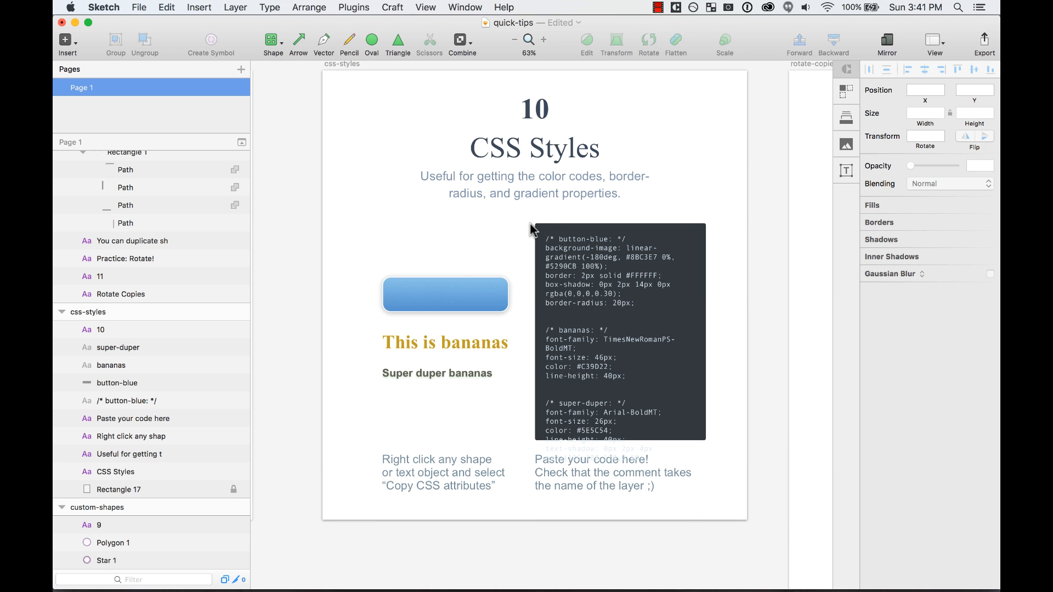
right_click(539, 226)
mouse_move(680, 229)
click(713, 247)
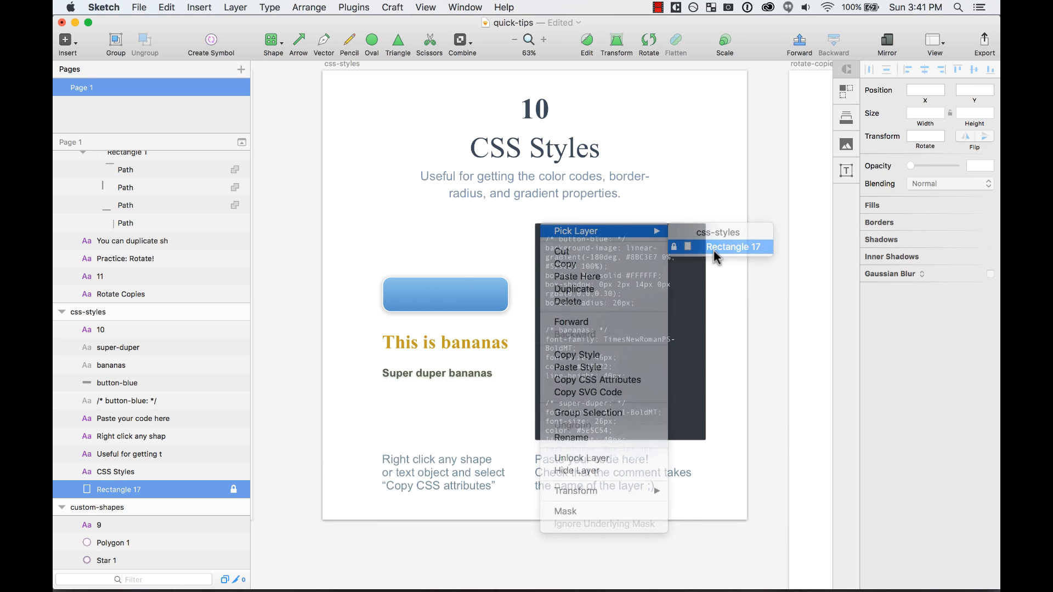
drag(622, 442, 449, 530)
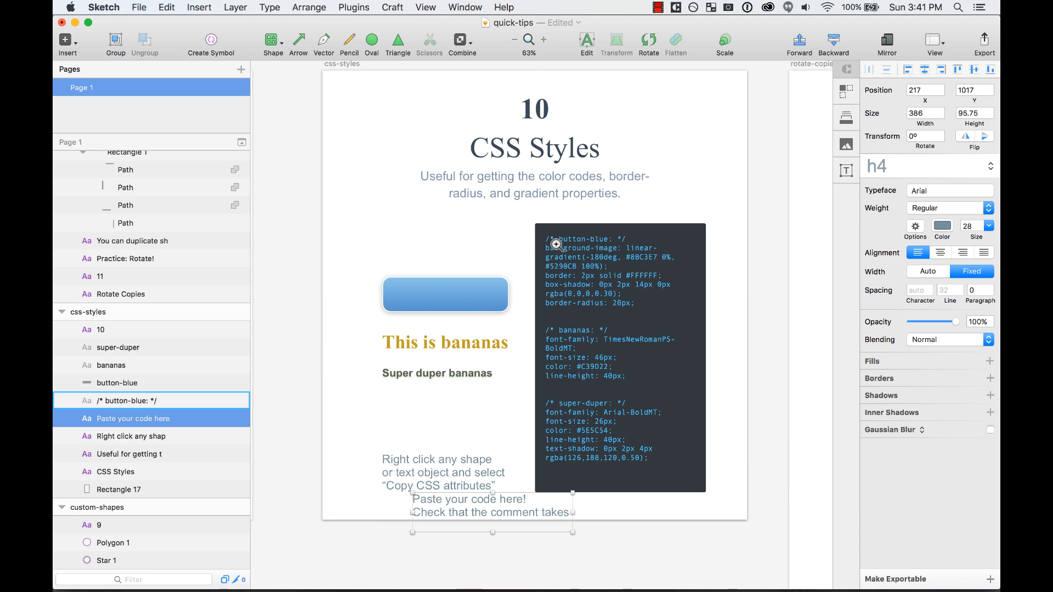
Examine the font, size, color and line-height lines of the bananas and super-duper blocks in the pasted CSS
scroll(717, 379, up, 5)
click(725, 388)
scroll(708, 359, left, 2)
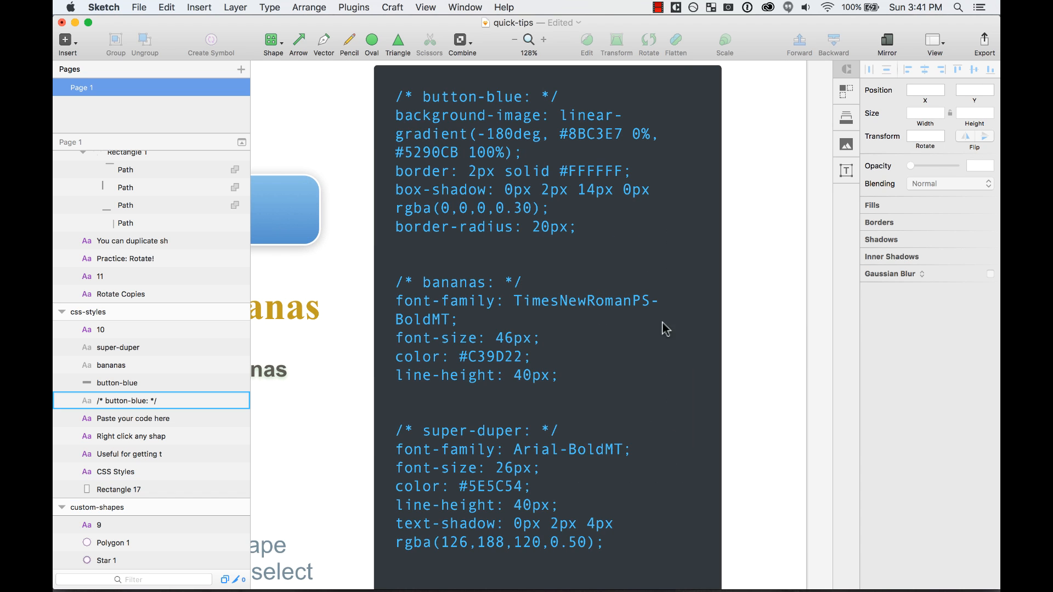
click(461, 284)
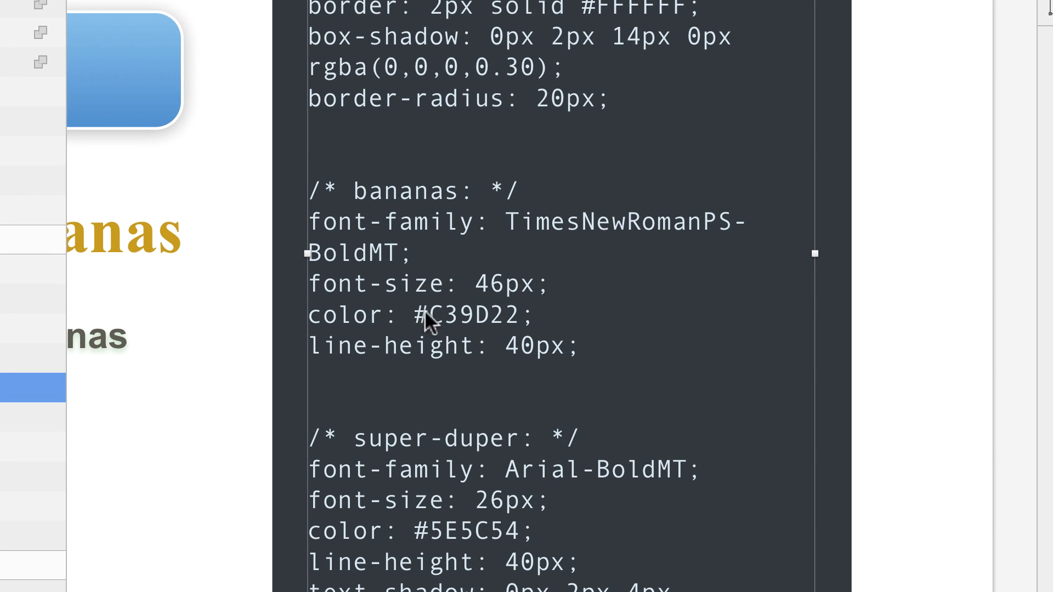
click(889, 302)
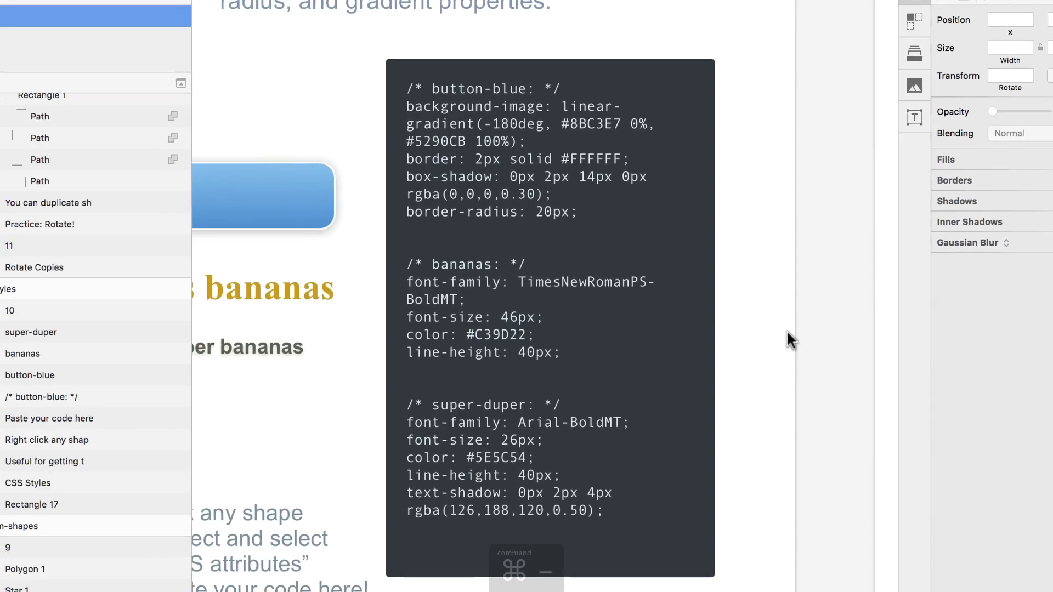
Examine the rotate-copies artboard, including its description, the circular example group and the practice area
key(super+minus)
key(z)
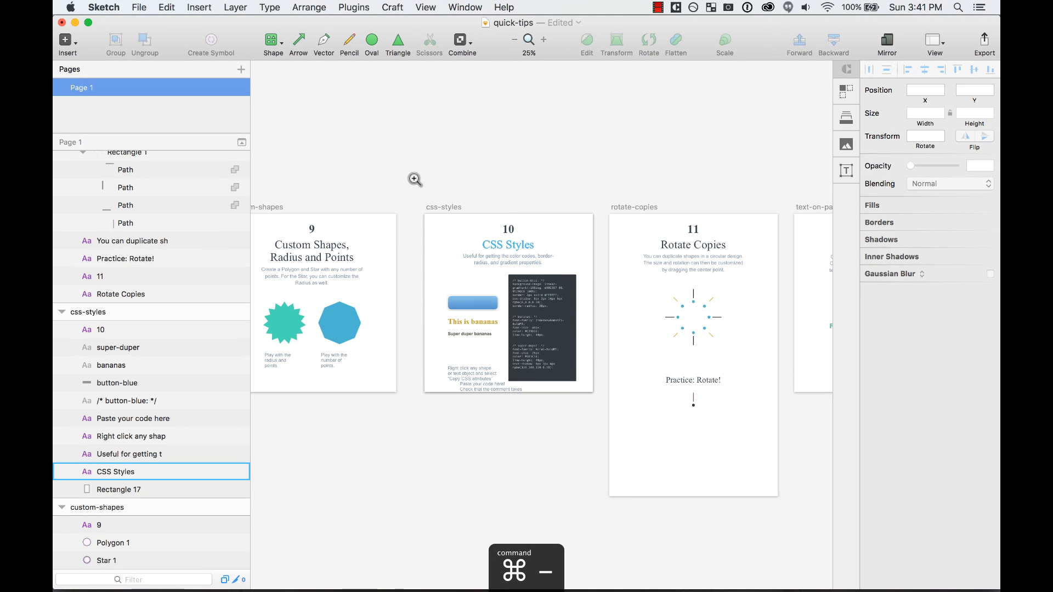
drag(413, 179, 759, 435)
scroll(646, 277, down, 2)
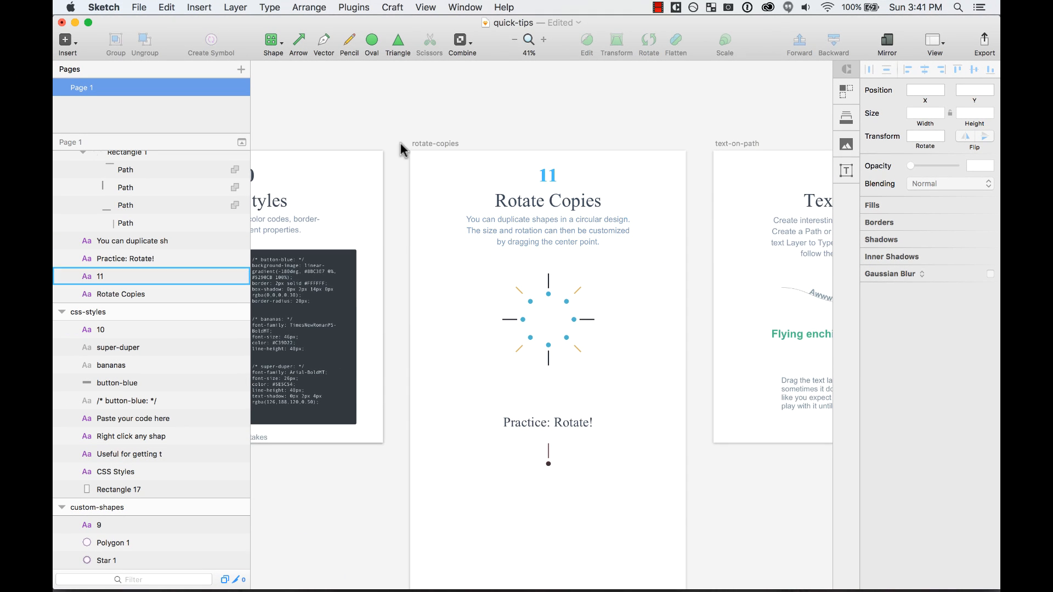
key(z)
drag(407, 139, 699, 417)
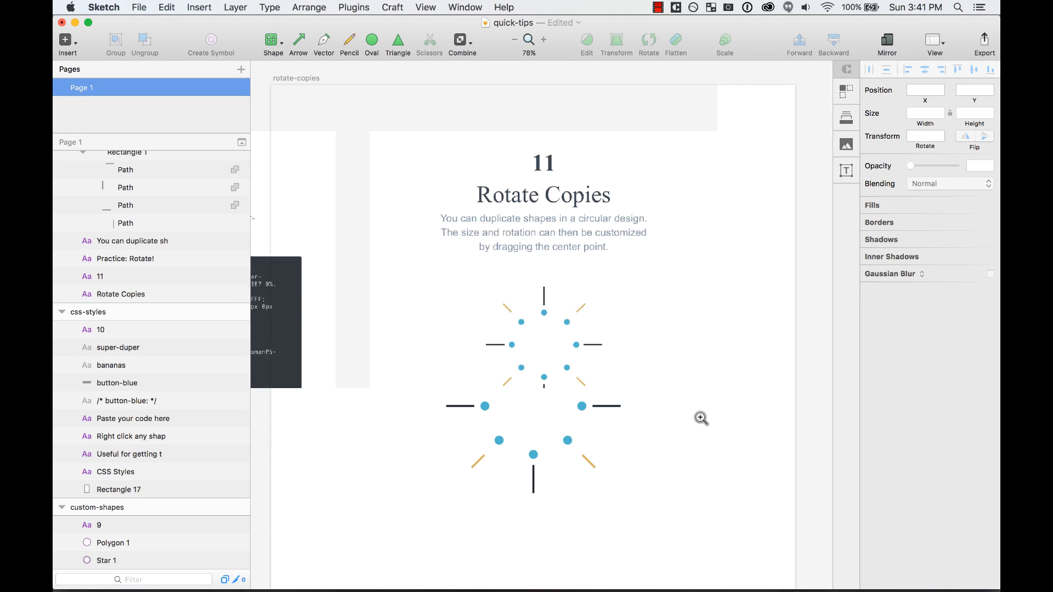
key(super+minus)
scroll(701, 418, down, 2)
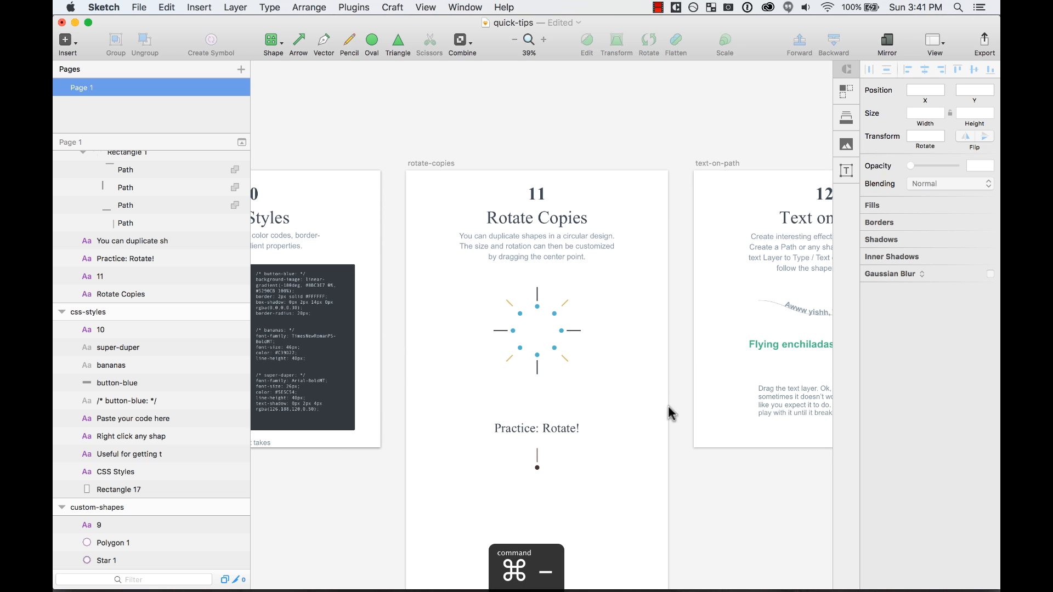
key(z)
drag(409, 159, 604, 422)
drag(650, 521, 650, 520)
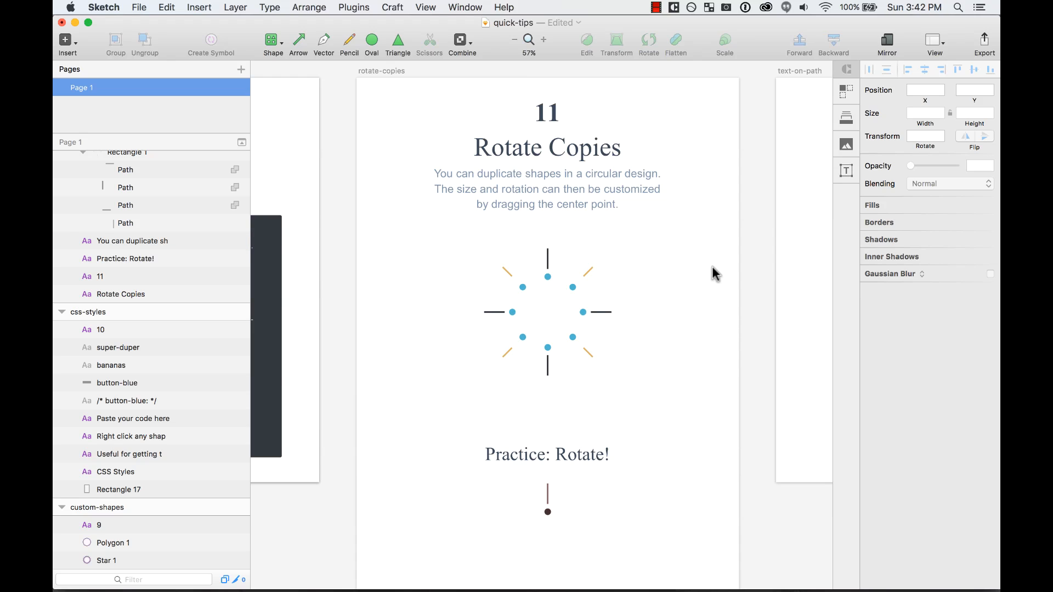
click(548, 301)
click(606, 146)
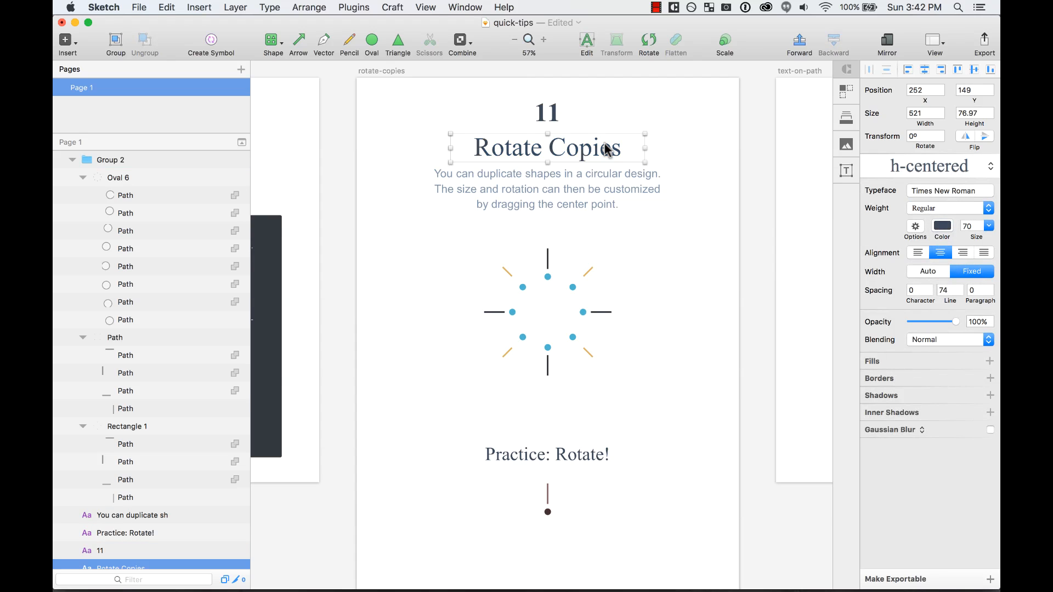
scroll(656, 365, down, 1)
scroll(656, 366, down, 3)
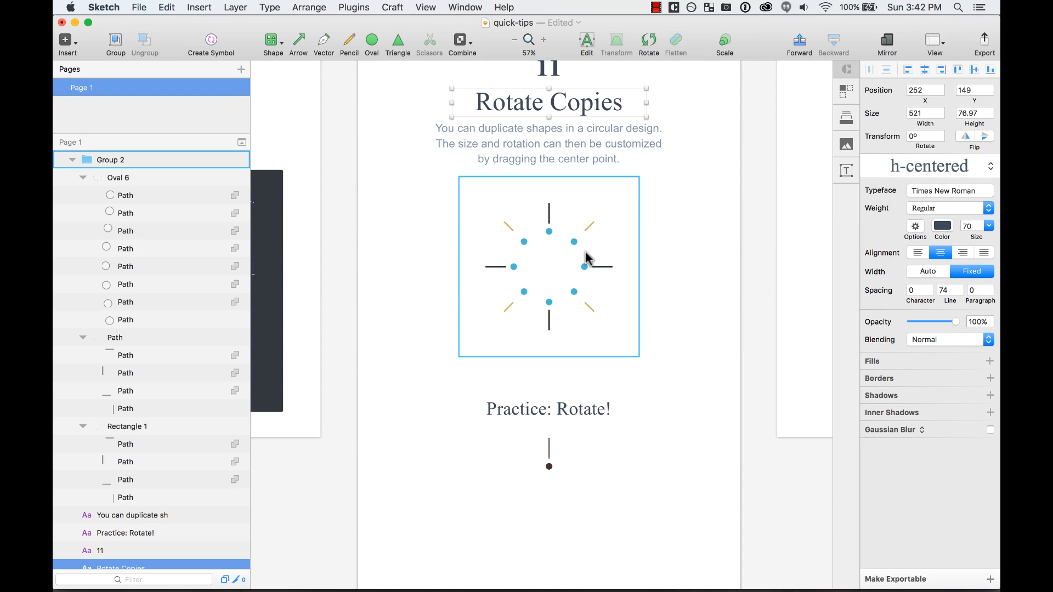
scroll(586, 251, down, 5)
Apply Rotate Copies with 8 copies to the vertical line beneath the "Practice: Rotate!" heading
click(537, 342)
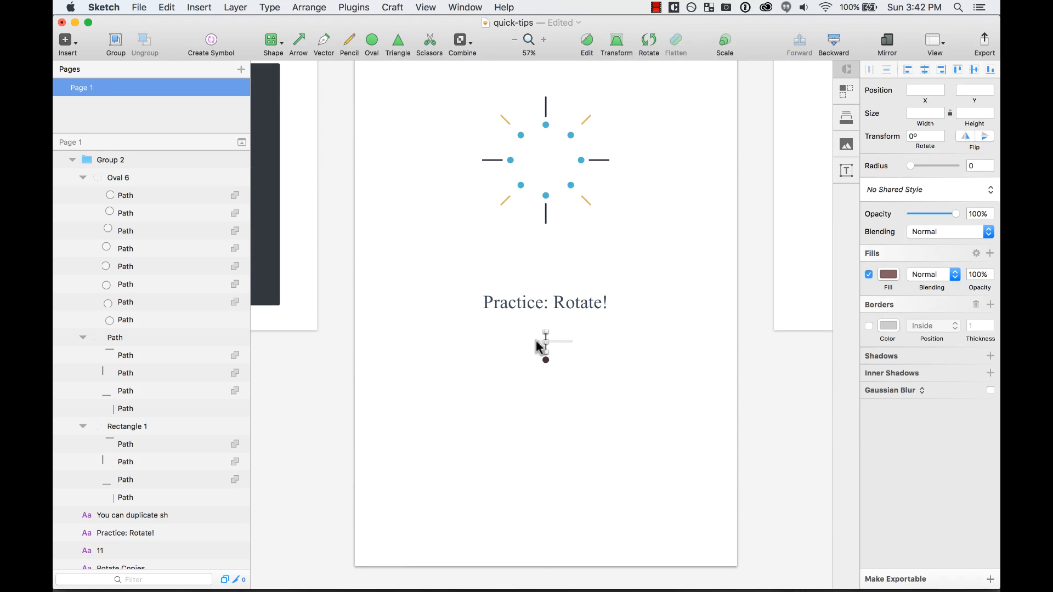
key(z)
drag(438, 258, 657, 557)
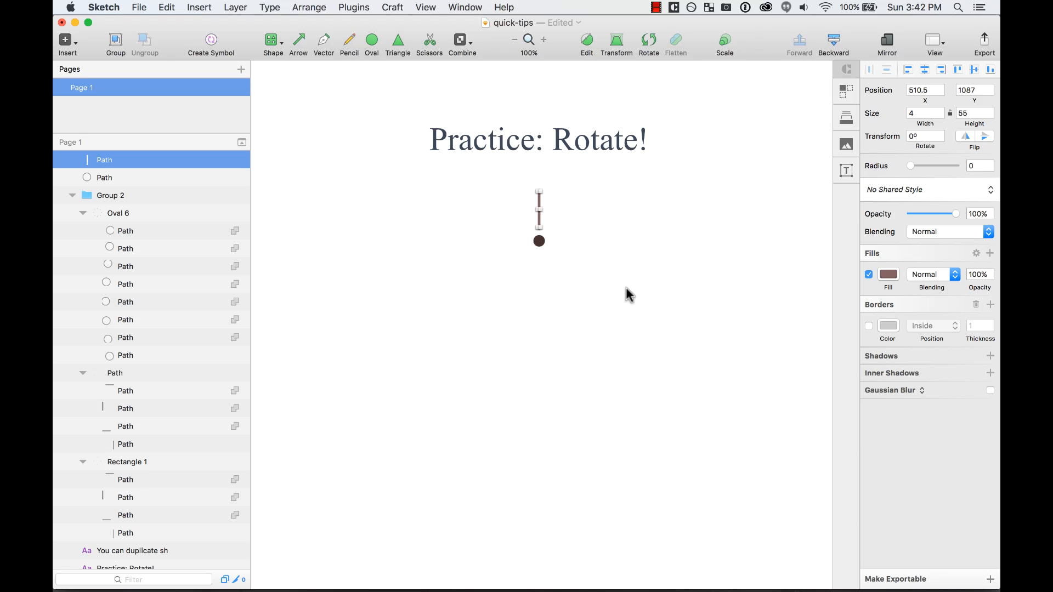
click(306, 8)
mouse_move(236, 8)
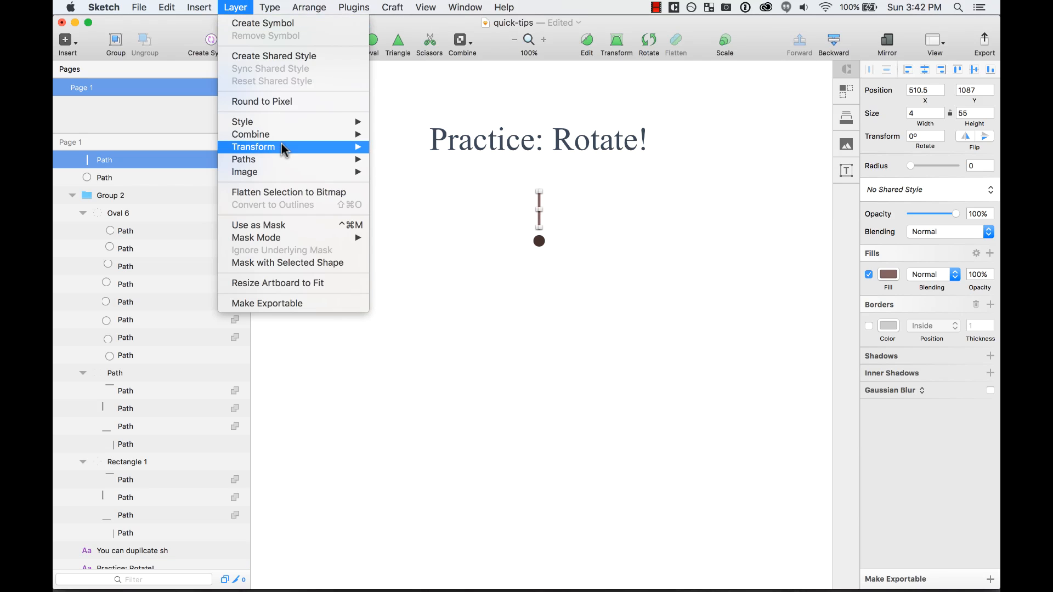
mouse_move(294, 165)
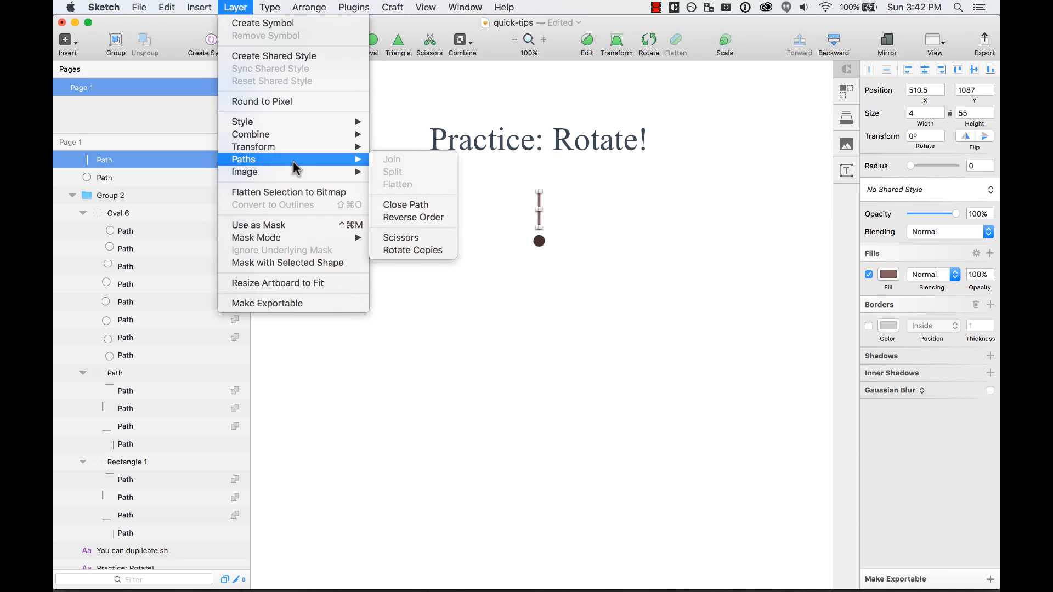
click(425, 249)
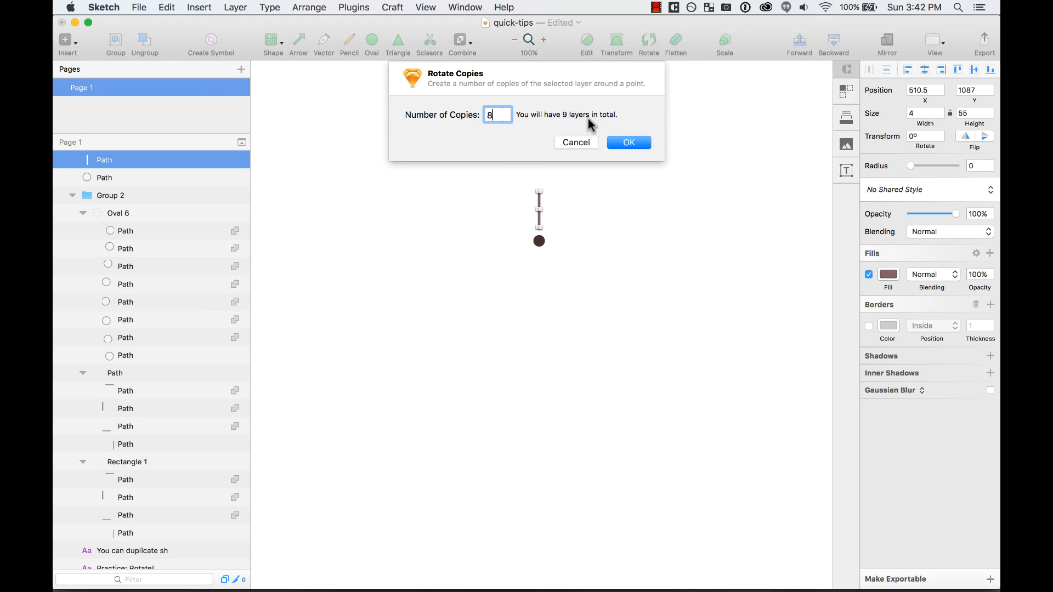
text(8)
click(638, 144)
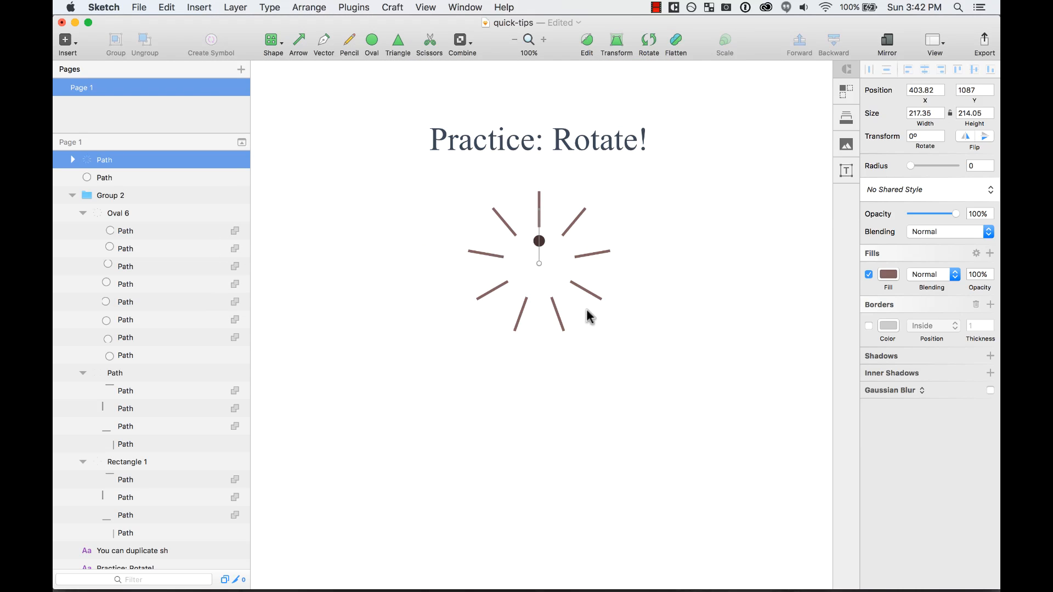
Move the rotation center of the copied lines straight down to spread the ring to about 363 by 358 px, and deselect it
drag(539, 265, 539, 313)
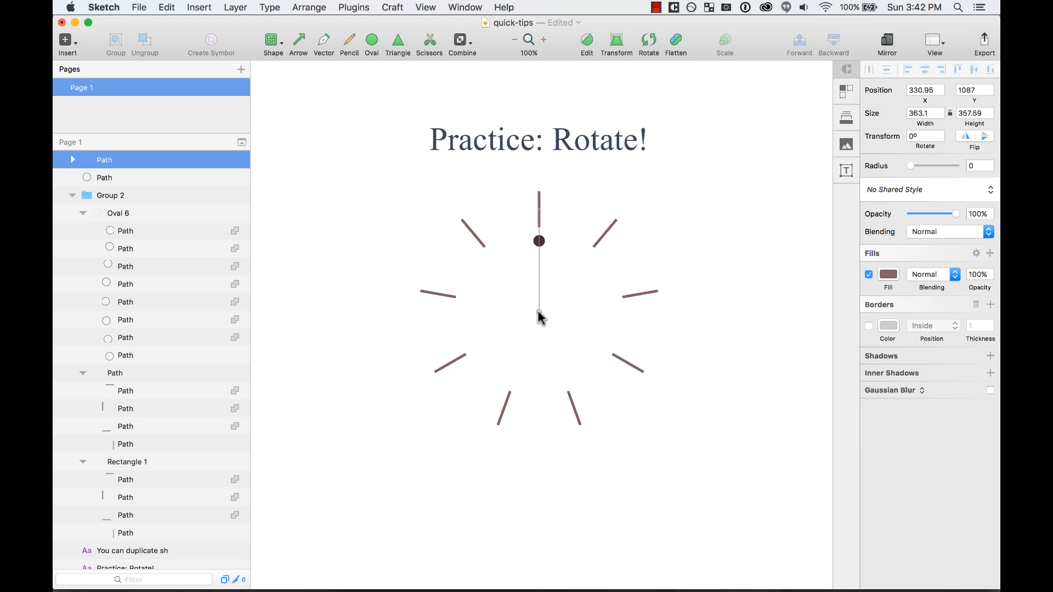
click(473, 188)
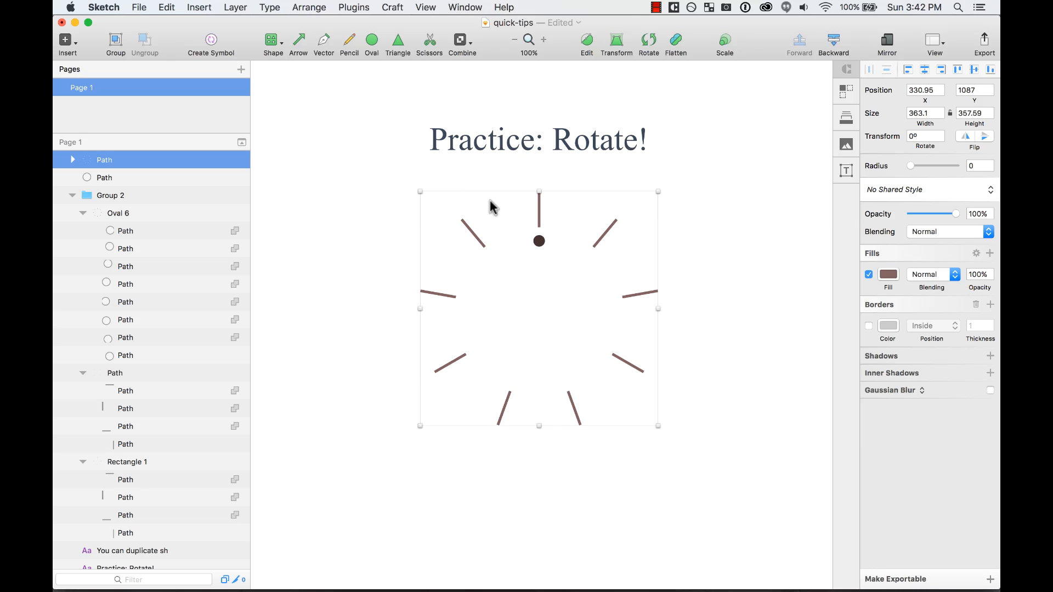
click(405, 226)
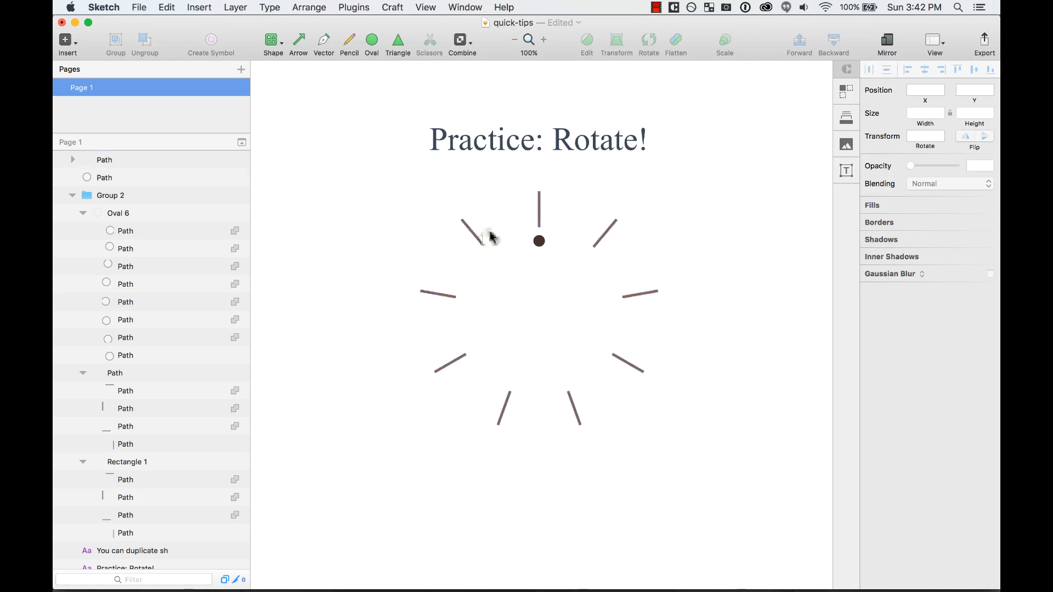
Open the ring of lines to examine its individual copied paths, and leave it unselected
click(540, 215)
double_click(541, 217)
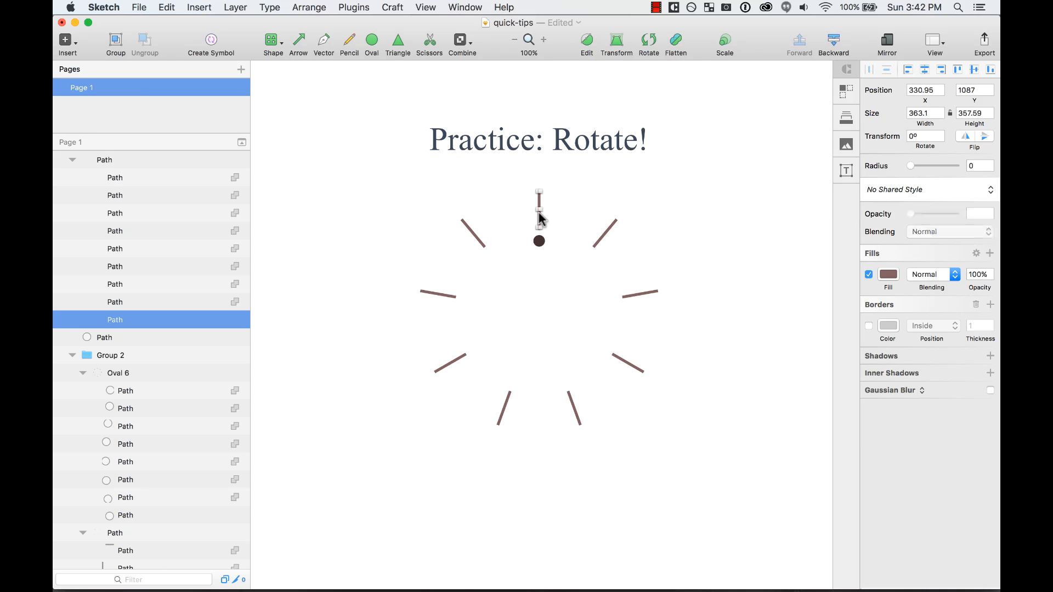
click(469, 231)
click(471, 239)
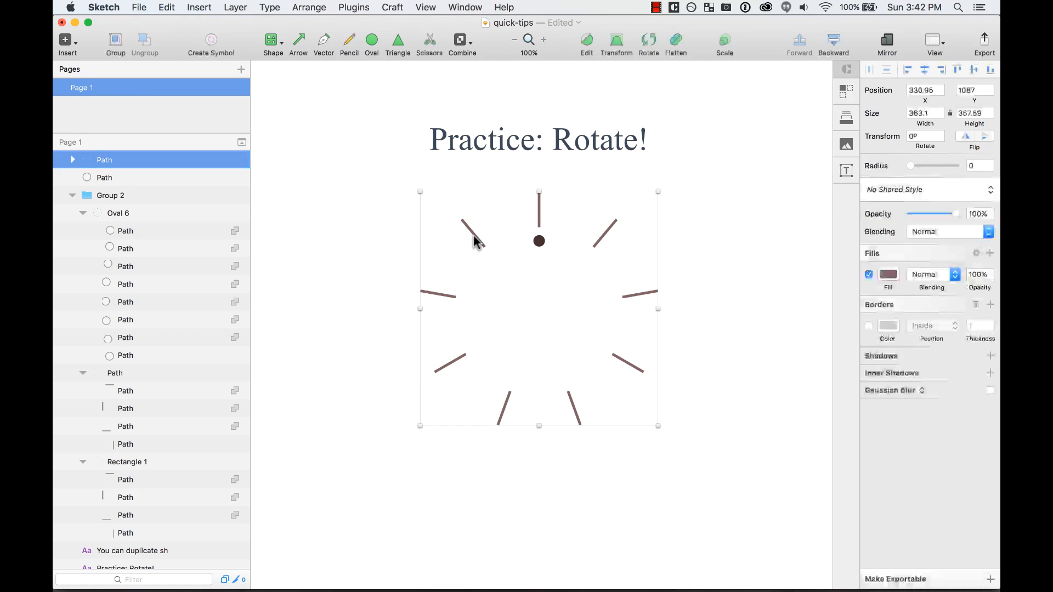
click(404, 227)
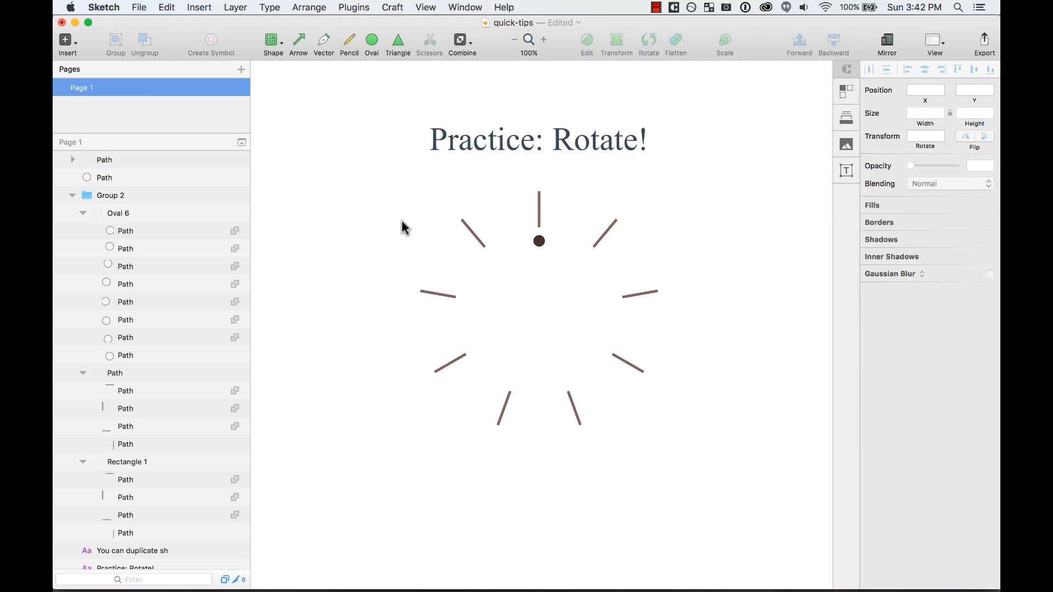
Apply Rotate Copies with 8 copies to the small dark dot and move its rotation center down, forming a ring about 228 by 225 px
click(543, 210)
click(540, 241)
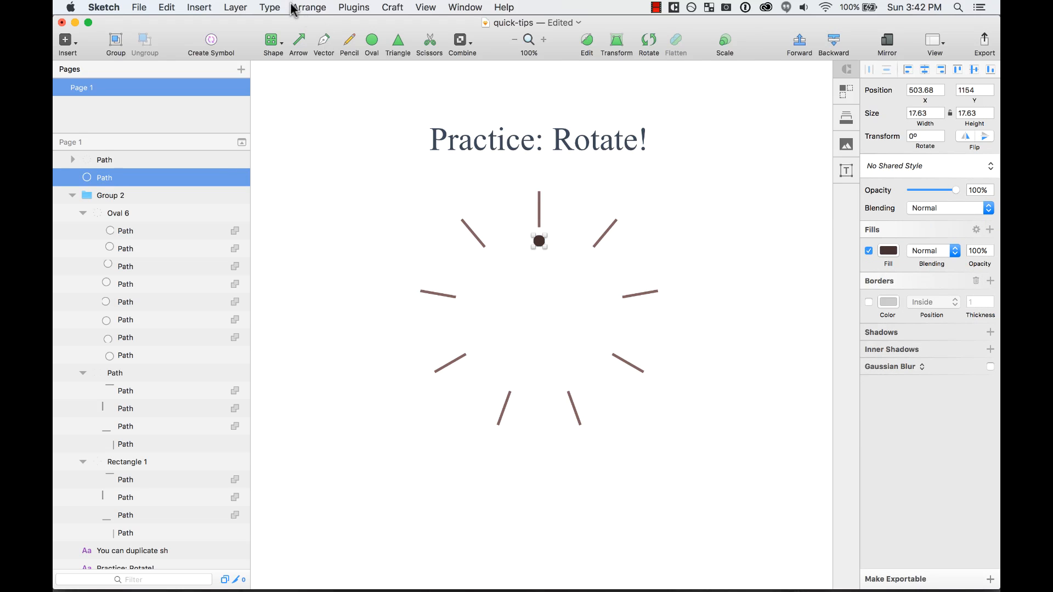
click(270, 7)
mouse_move(235, 8)
mouse_move(276, 139)
mouse_move(282, 160)
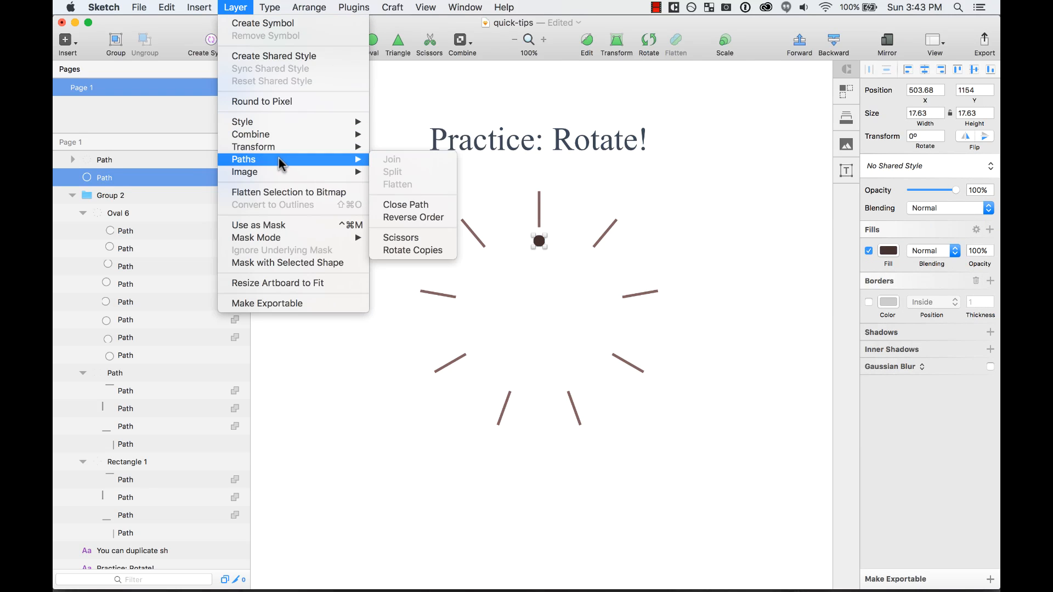
click(428, 254)
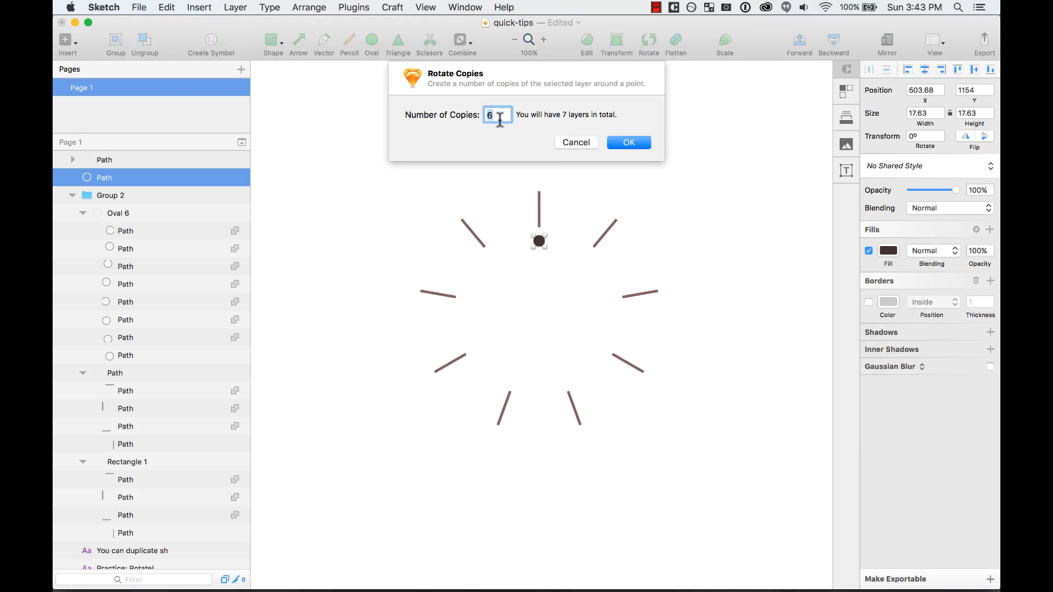
click(645, 145)
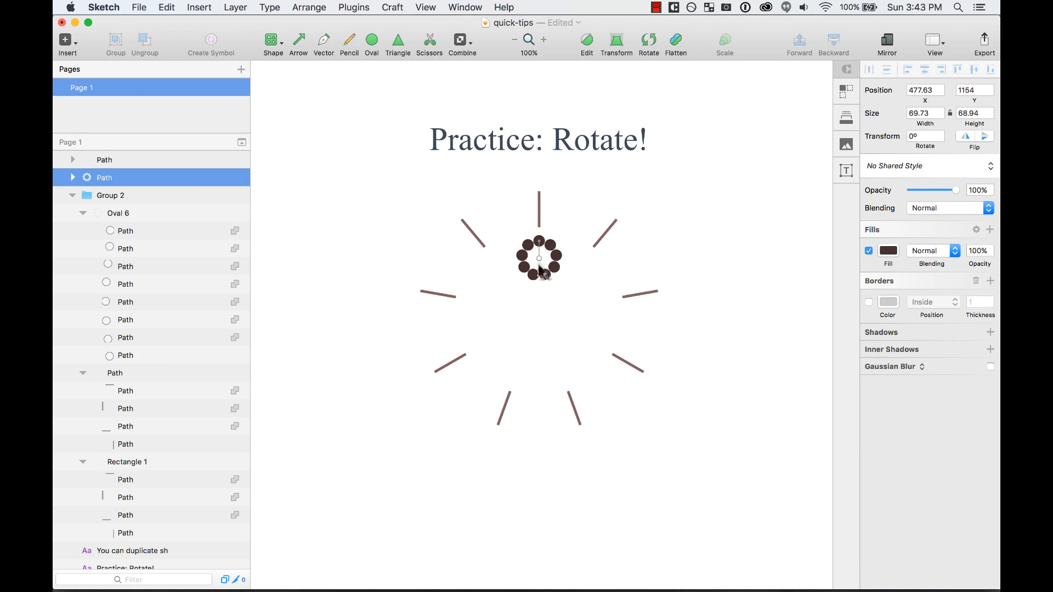
drag(542, 266, 540, 315)
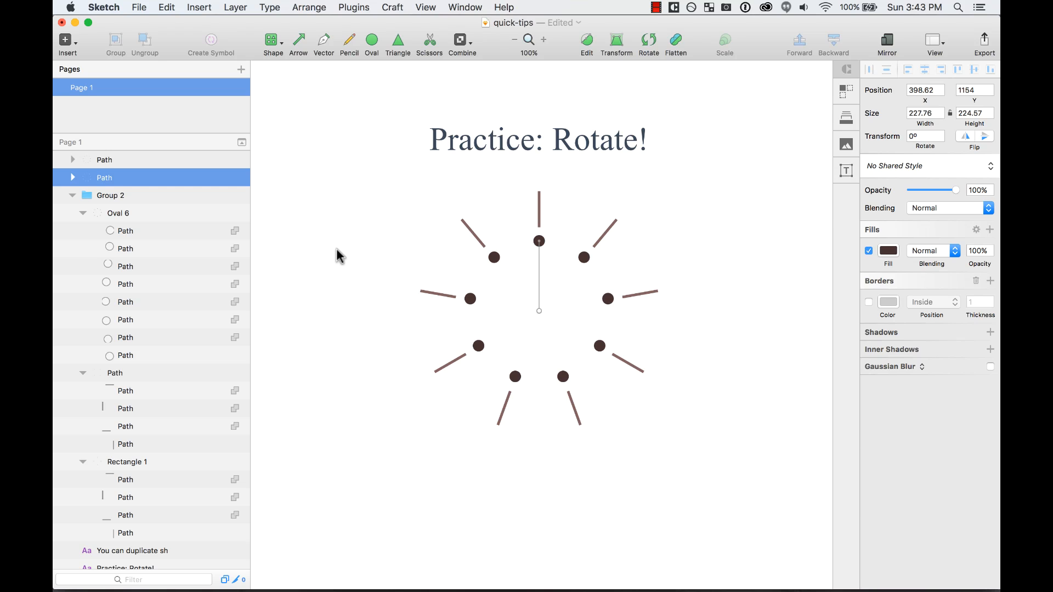
Examine the text-on-path artboard, including its description, the curved text example and the "Flying enchiladas" practice text beside a curve
key(super+minus)
scroll(541, 169, up, 2)
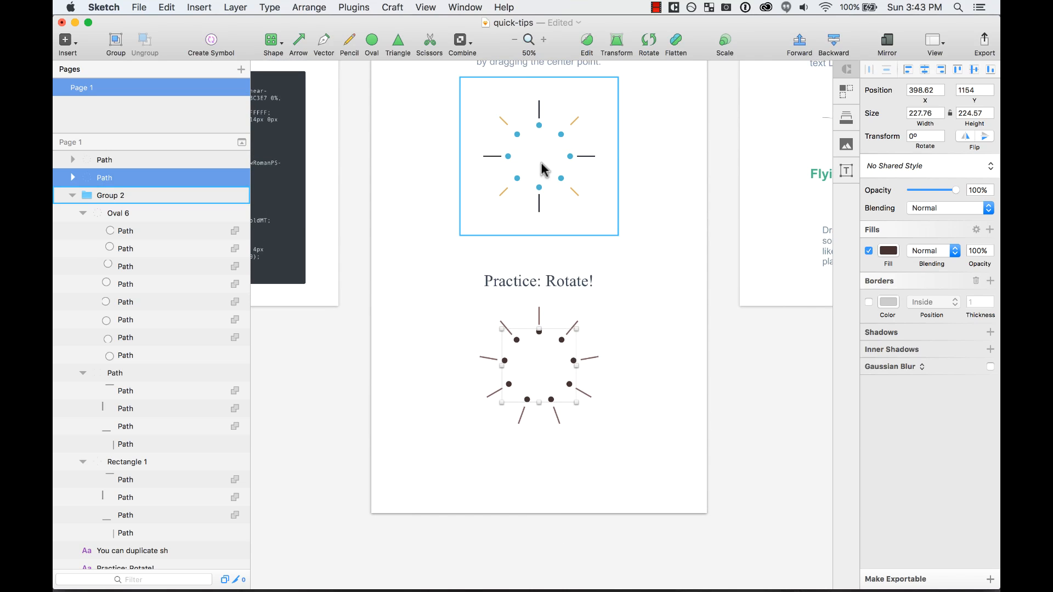
scroll(544, 184, right, 2)
scroll(542, 188, right, 6)
scroll(542, 188, down, 5)
scroll(541, 186, up, 8)
scroll(540, 188, right, 6)
scroll(541, 188, up, 1)
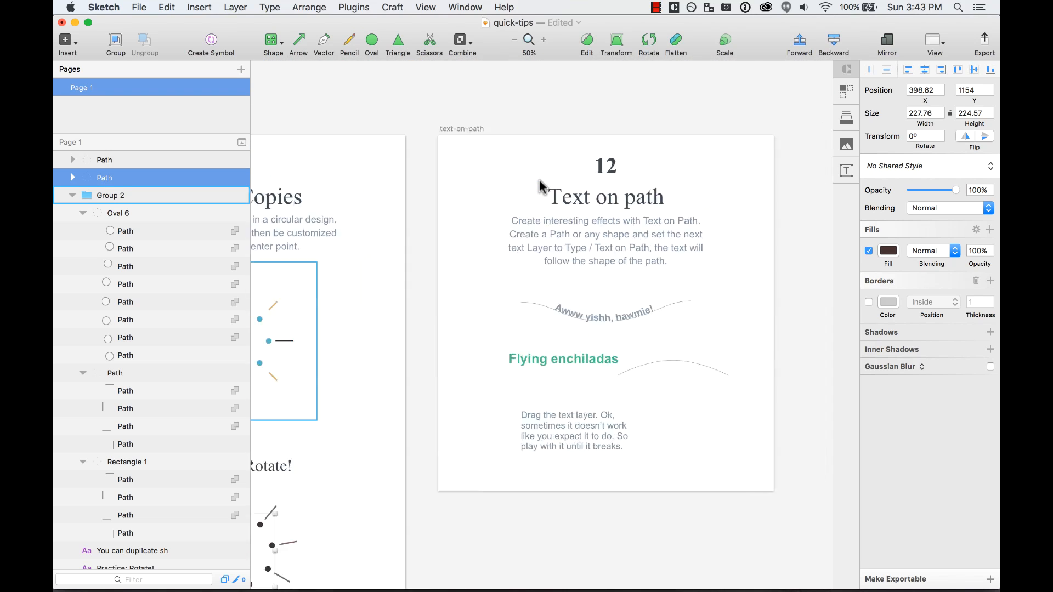
drag(344, 98, 749, 507)
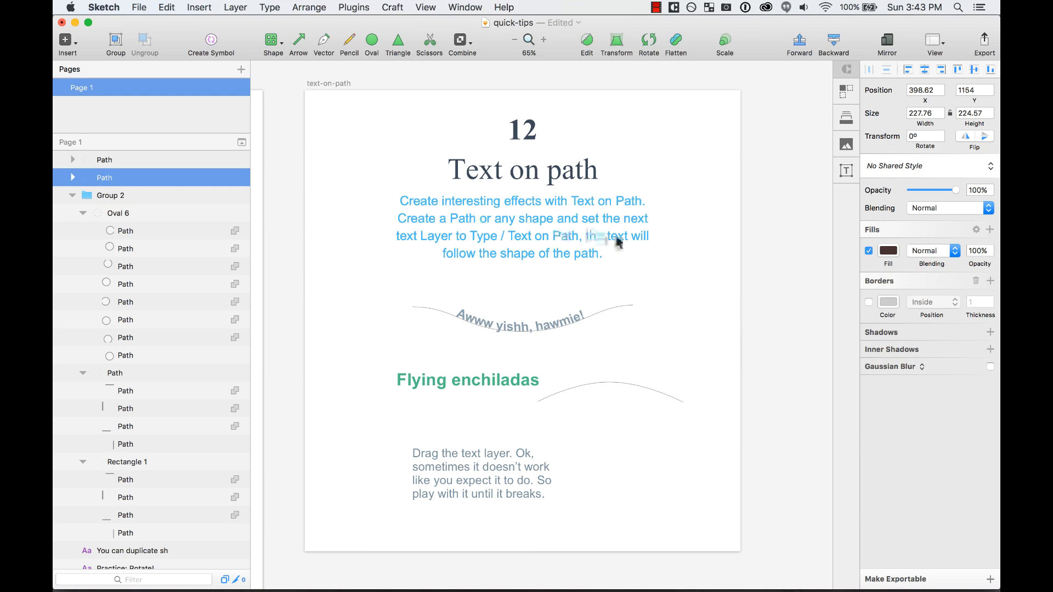
click(737, 287)
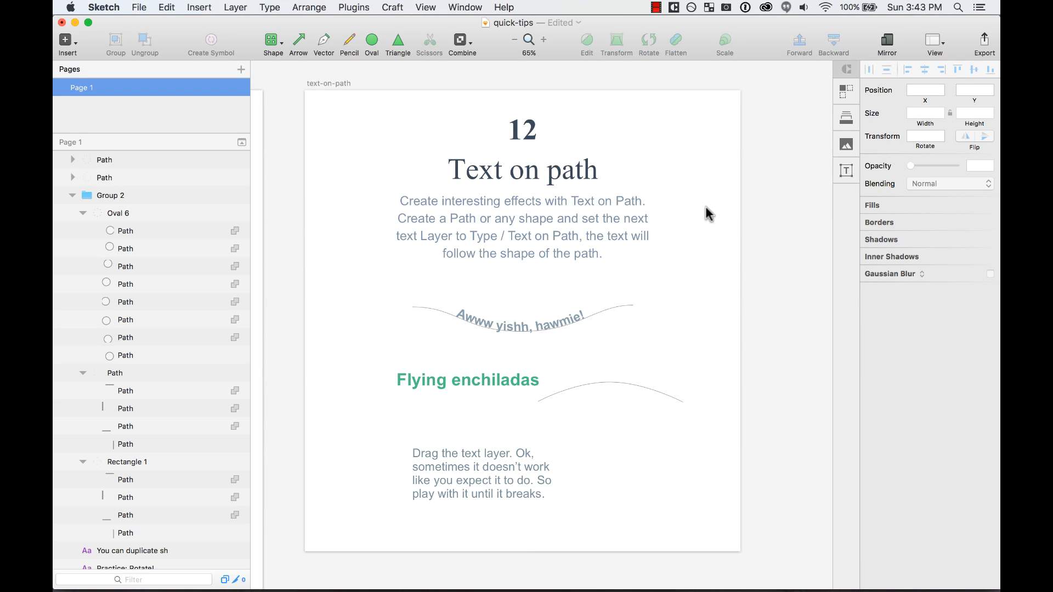
scroll(706, 206, left, 1)
drag(531, 305, 783, 545)
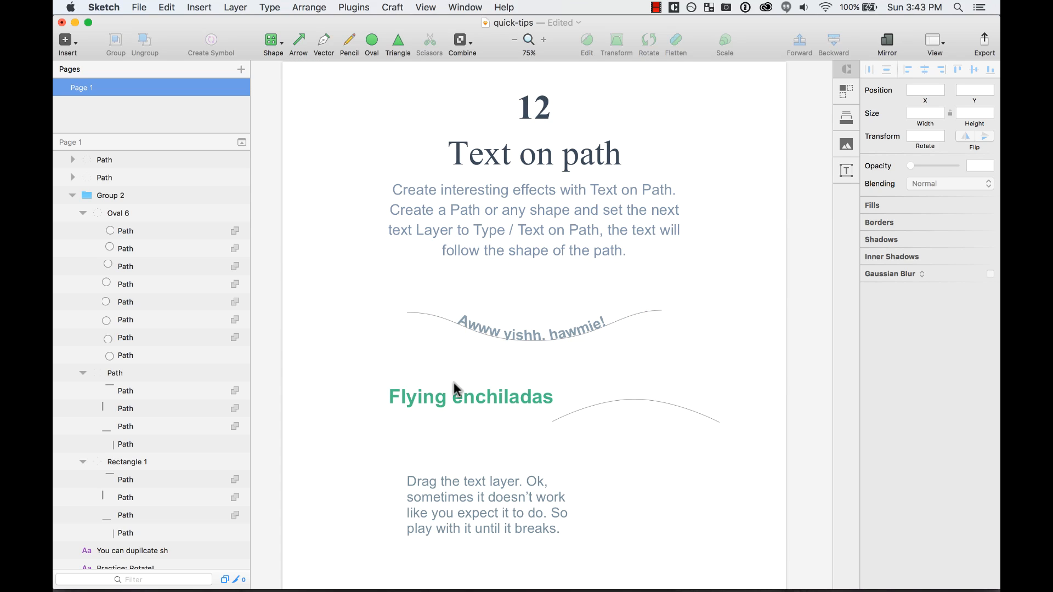
Try the "Flying enchiladas" text over the arched line, move it back off to about X 300, Y 660, and deselect it
drag(469, 386, 595, 395)
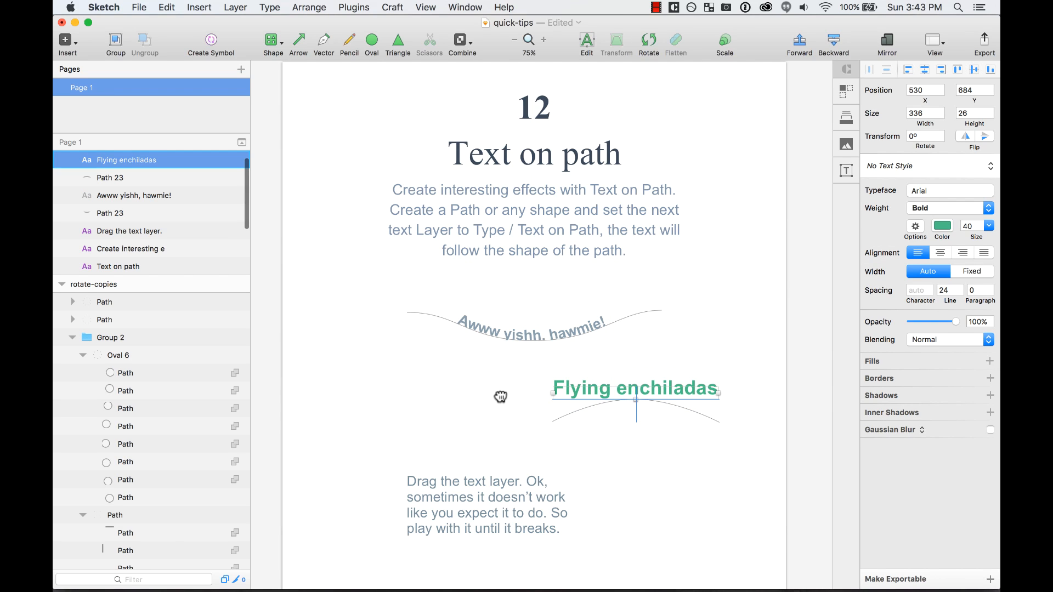
drag(500, 397, 485, 336)
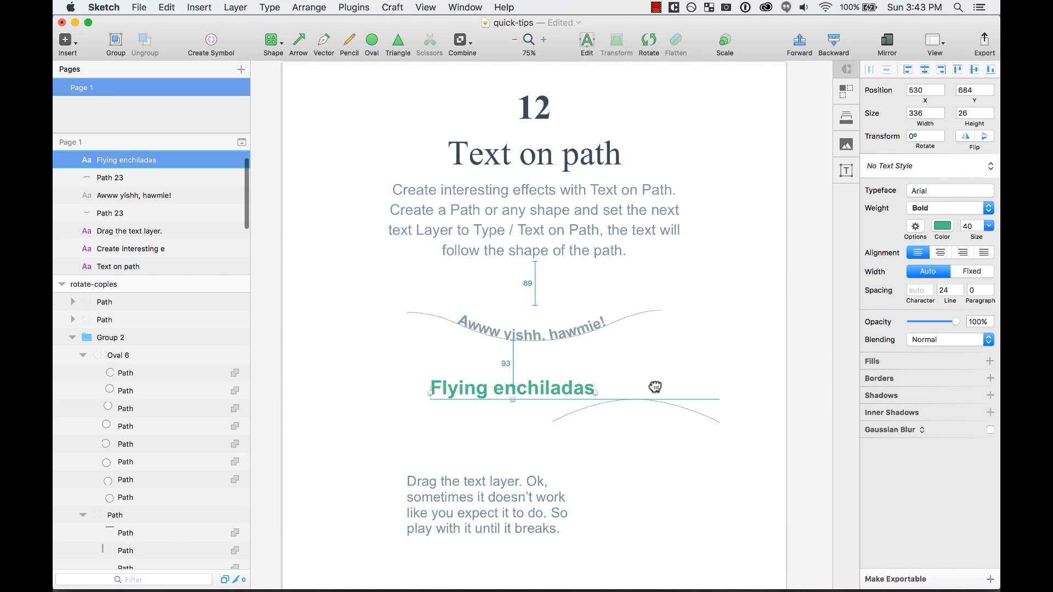
drag(484, 352, 485, 354)
click(486, 355)
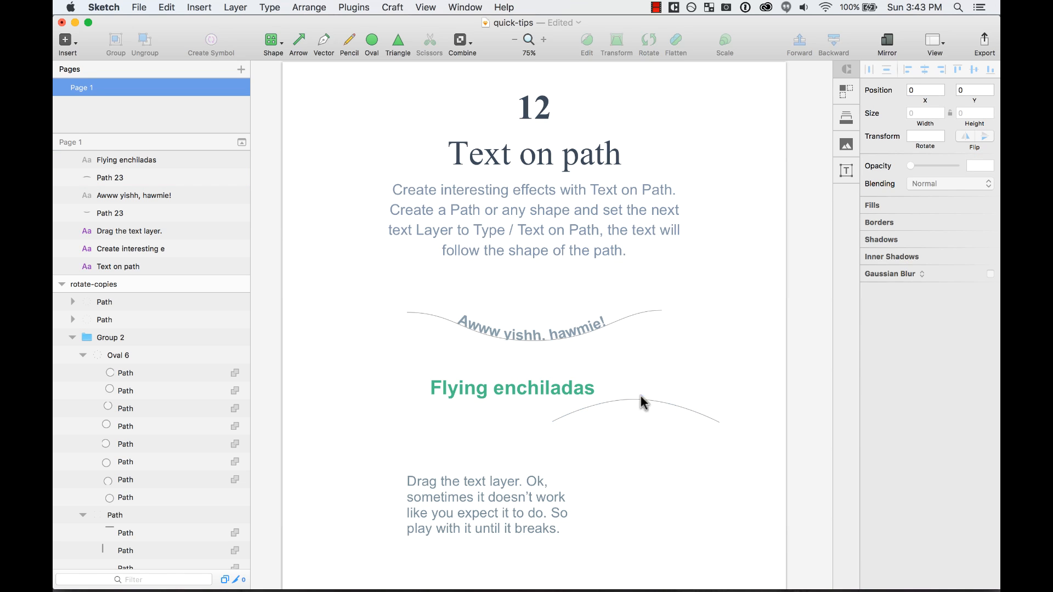
click(653, 422)
Place the "Flying enchiladas" text over the arched line at about X 545, Y 680 and apply Text on Path
click(513, 387)
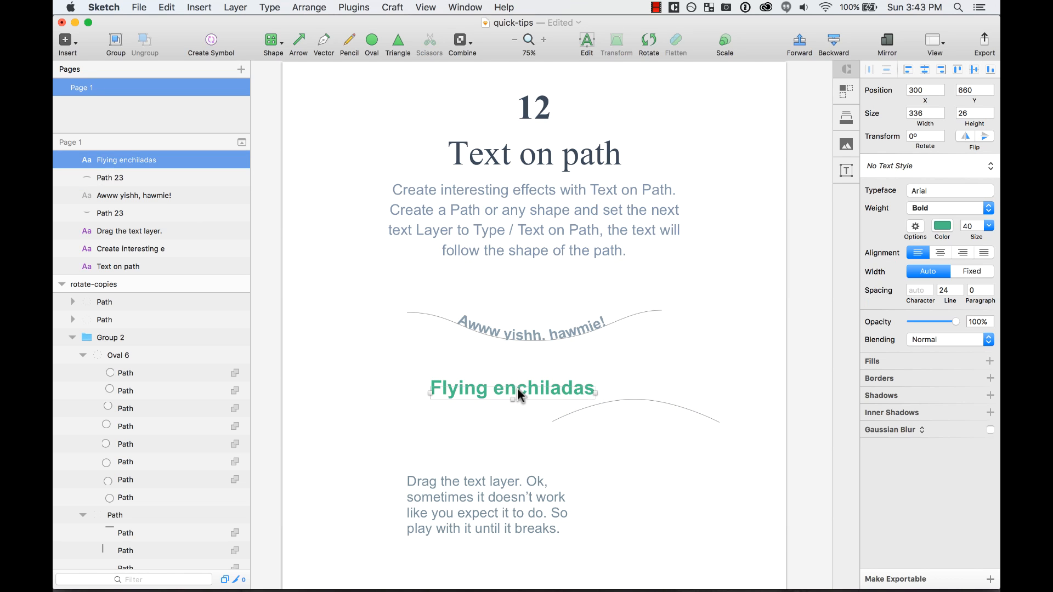
drag(513, 387, 646, 401)
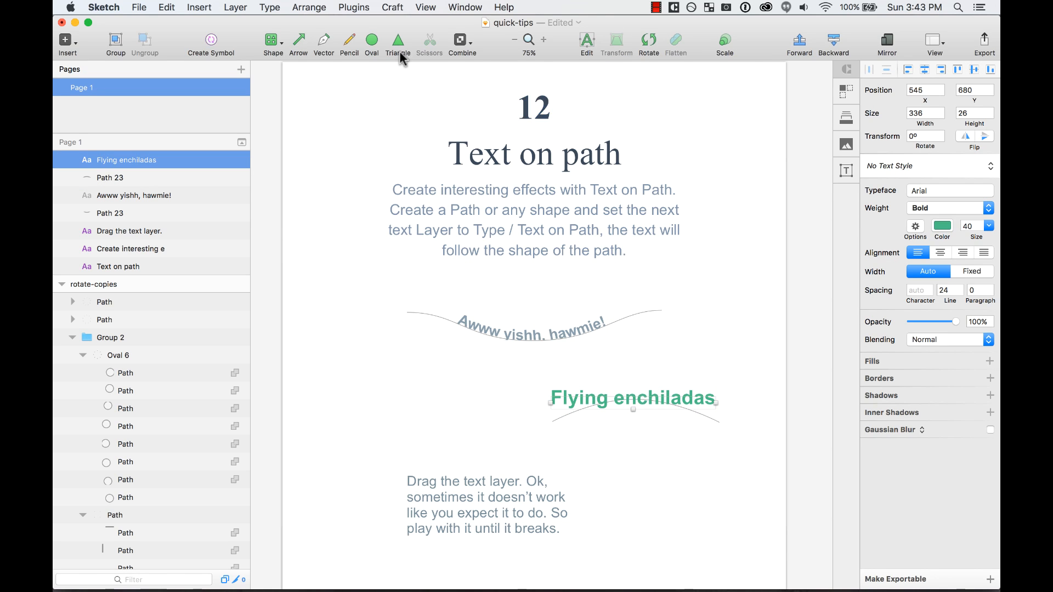
click(272, 8)
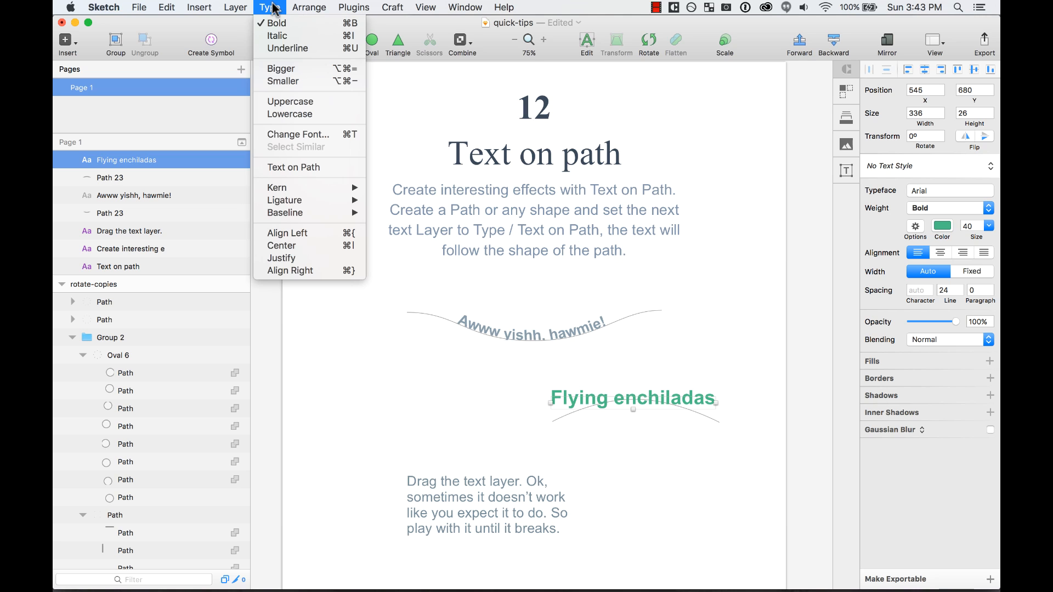
click(344, 167)
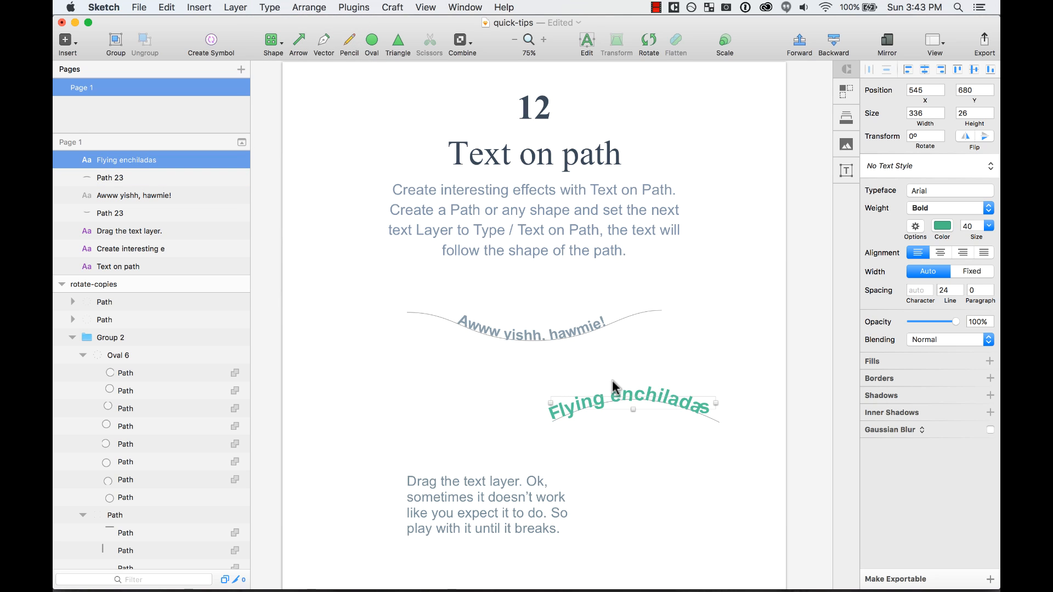
Move the "Flying enchiladas" text down off the arched line to Y 800, and pull it slightly further down and to the right
key(z)
drag(531, 369, 784, 587)
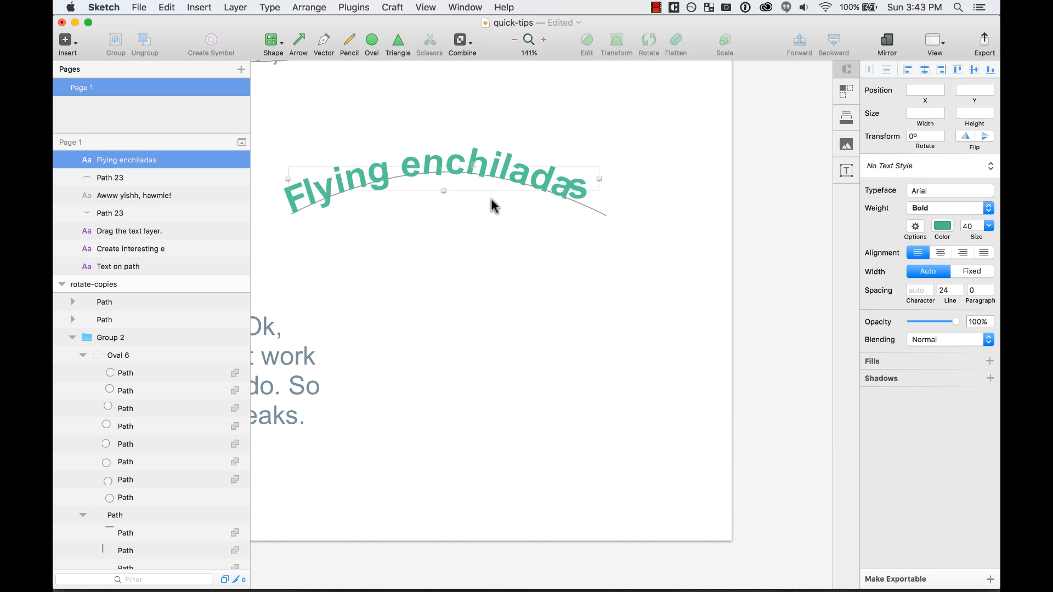
drag(472, 204, 522, 263)
click(481, 169)
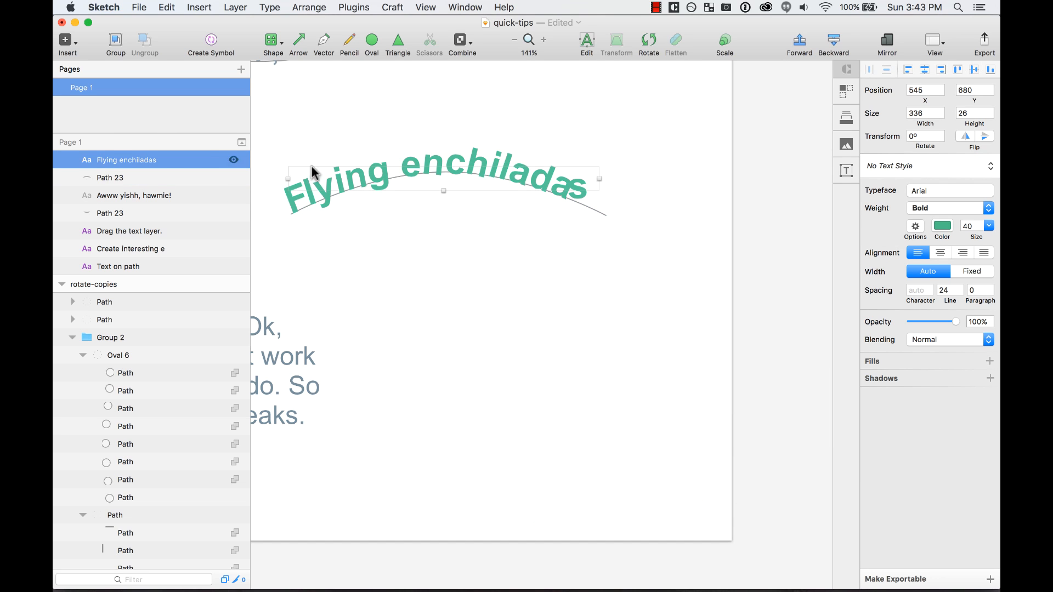
key(shift+Down)
key(shift+Down)
key(shift+Down)
key(shift+Down)
key(shift+Down)
key(shift+Down)
key(shift+Down)
key(shift+Down)
key(shift+Down)
key(shift+Down)
key(shift+Down)
key(shift+Down)
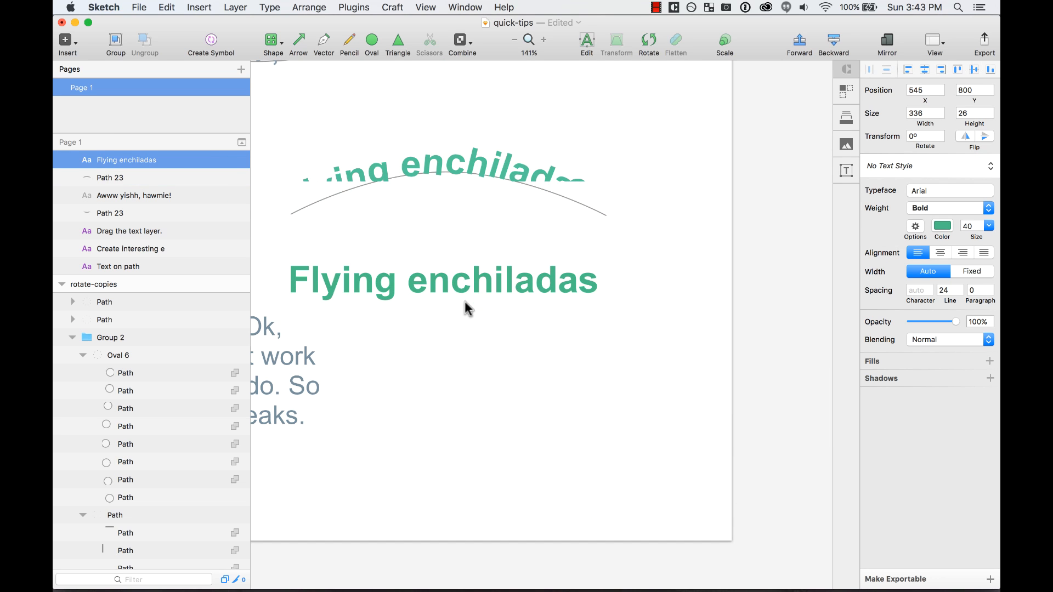
drag(466, 307, 550, 333)
Draw an oval about 135 by 126 px overlapping the straight "Flying enchiladas" text
click(546, 469)
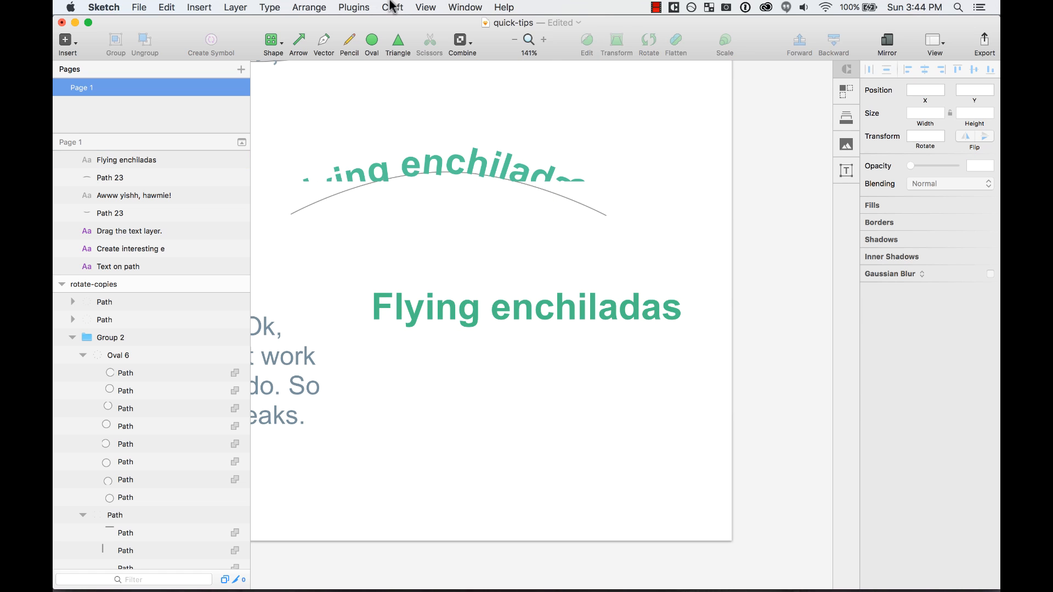
drag(501, 415, 624, 302)
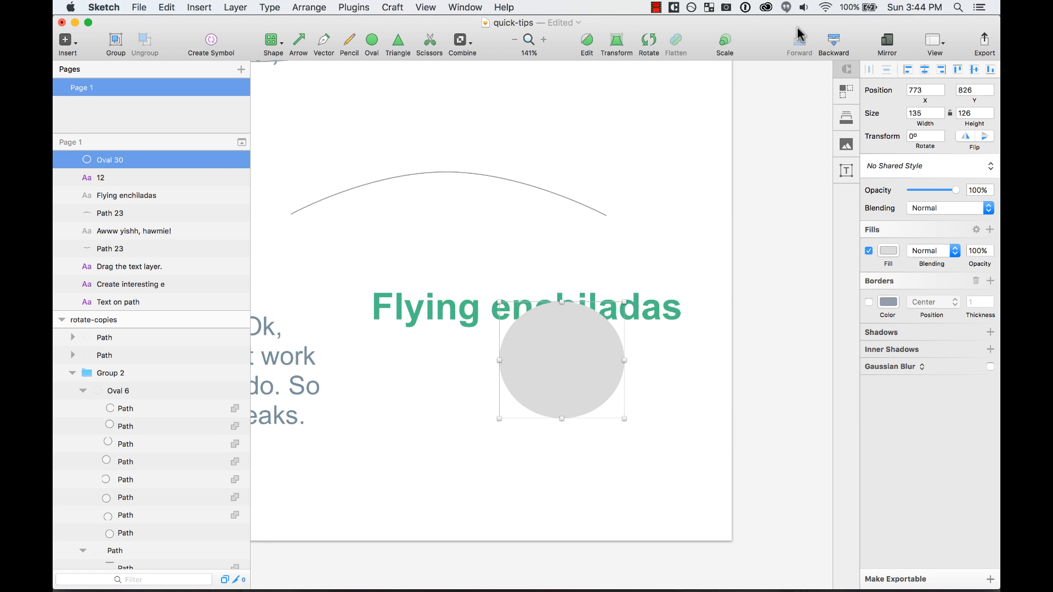
Send the oval behind all the artboard's text layers, move it to about X 728, Y 839, and leave it unselected
alt+click(835, 41)
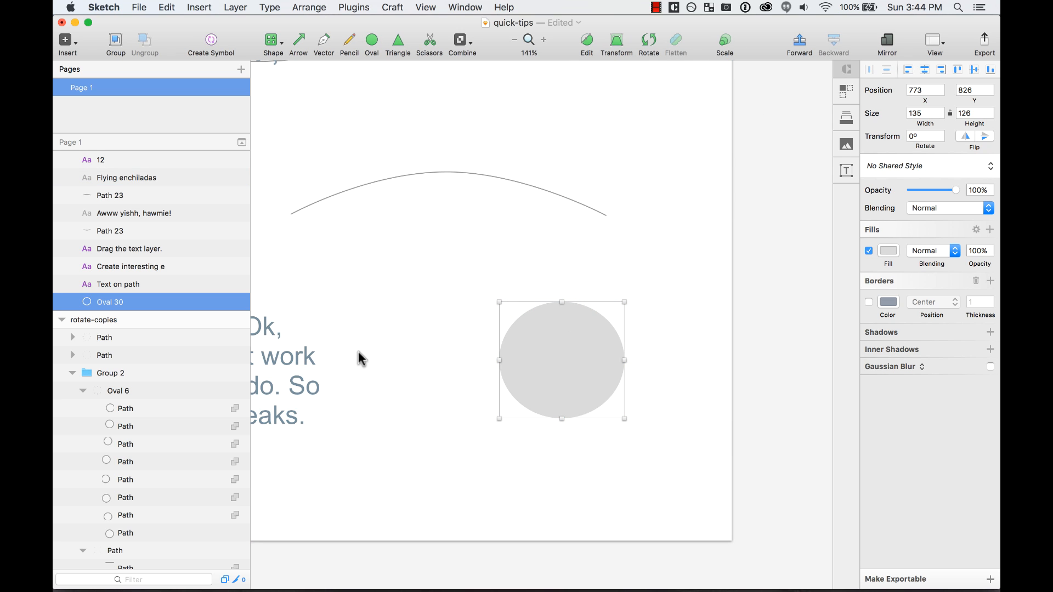
click(146, 269)
click(143, 284)
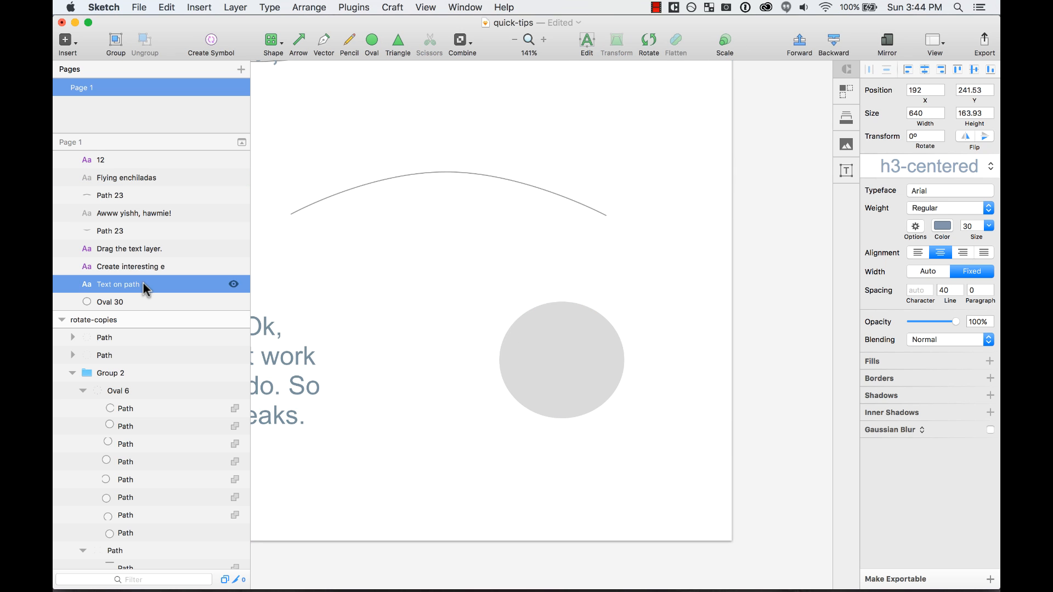
drag(578, 373, 538, 395)
key(super+minus)
key(super+minus)
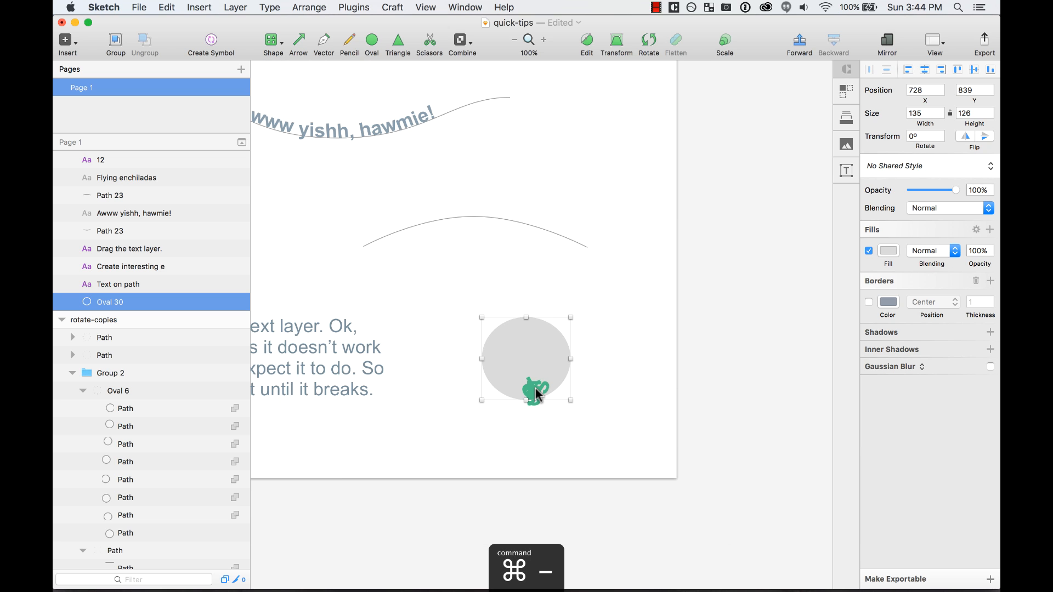
double_click(531, 392)
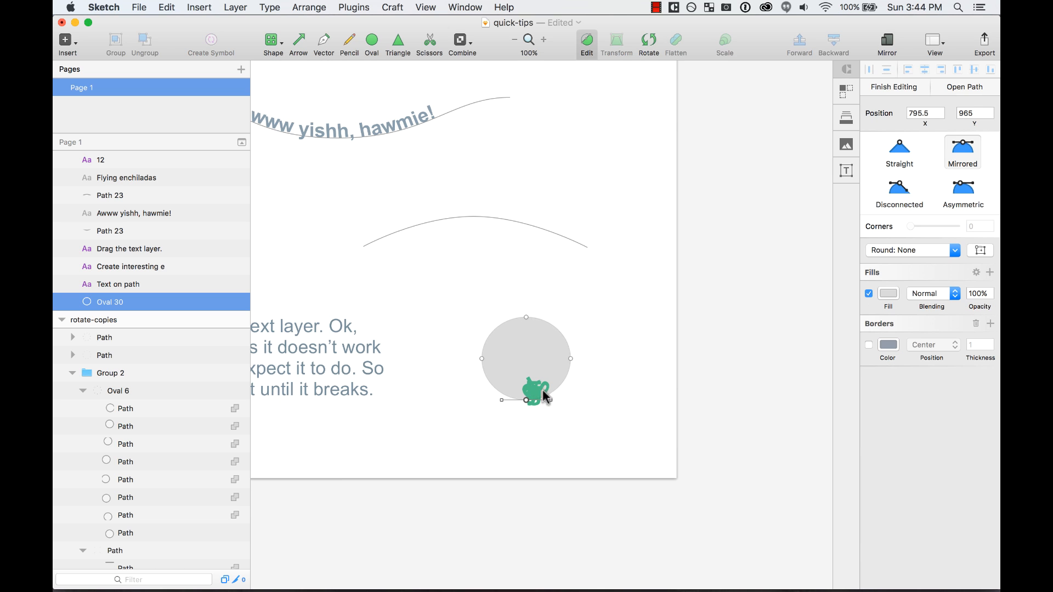
key(Escape)
click(586, 294)
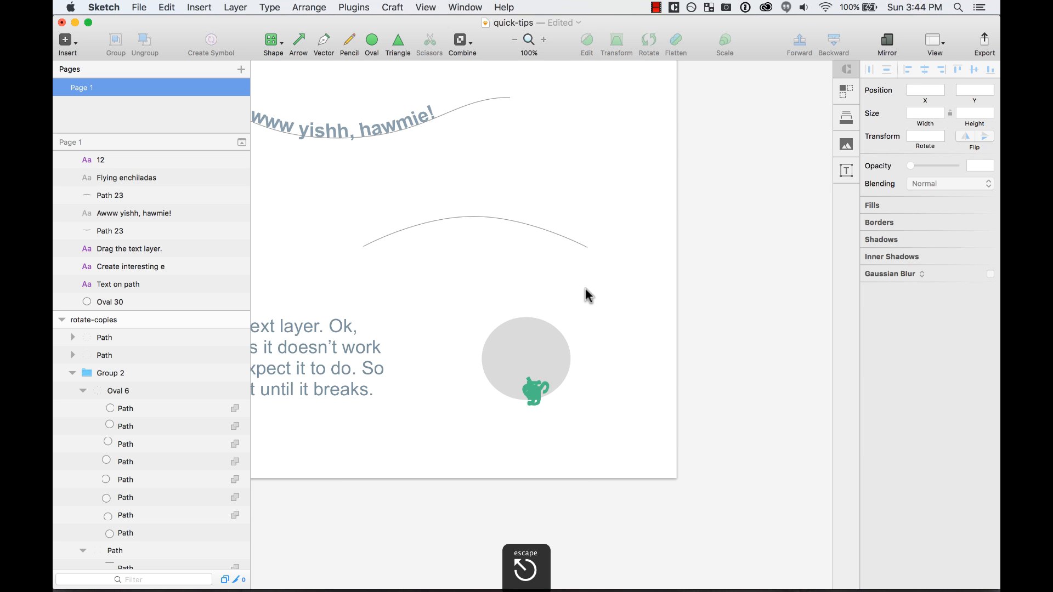
Undo the oval's moves and its reordering to the back of the artboard
key(super+z)
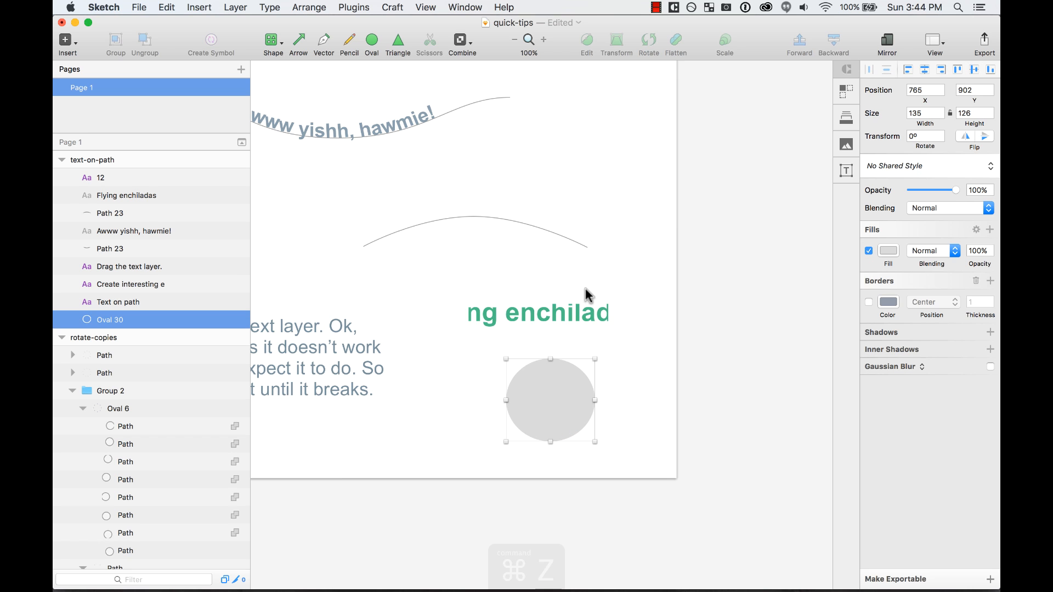
key(super+z)
key(super+z)
key(super+z)
key(super+z)
key(super+z)
key(super+z)
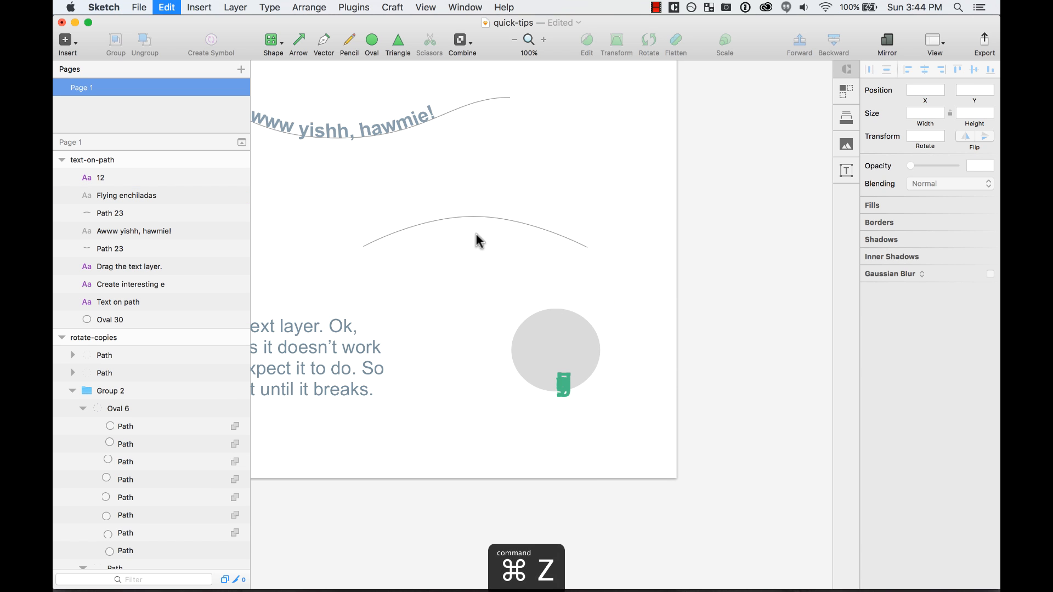
Move the "Flying enchiladas" text back onto the arched line and adjust it along the curve to about X 560, Y 680
drag(482, 312, 447, 285)
click(448, 286)
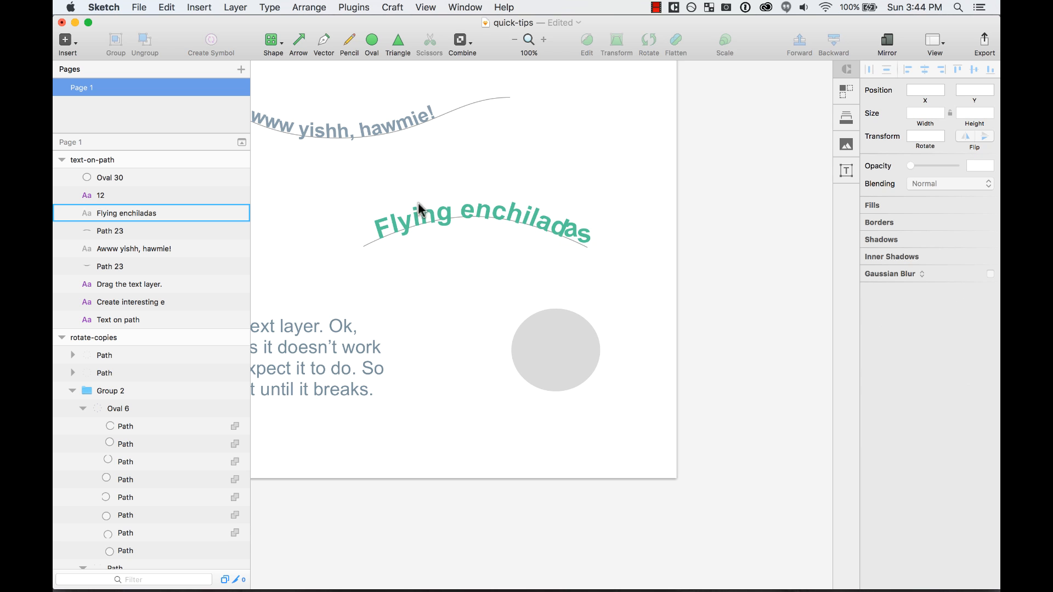
key(super+minus)
key(super+minus)
key(z)
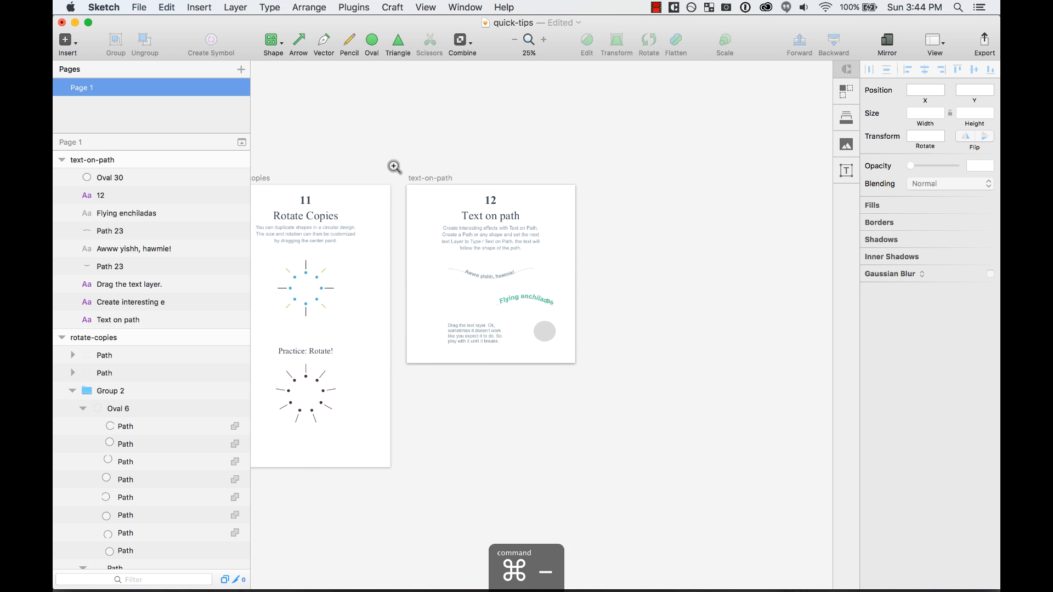
drag(395, 177, 680, 398)
click(620, 376)
key(z)
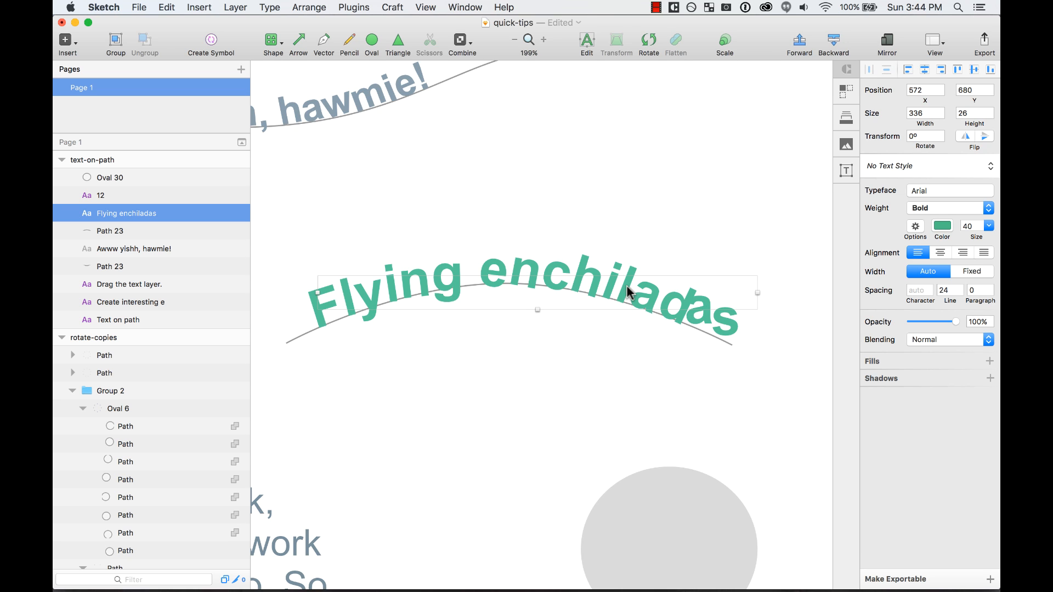
drag(447, 282, 429, 282)
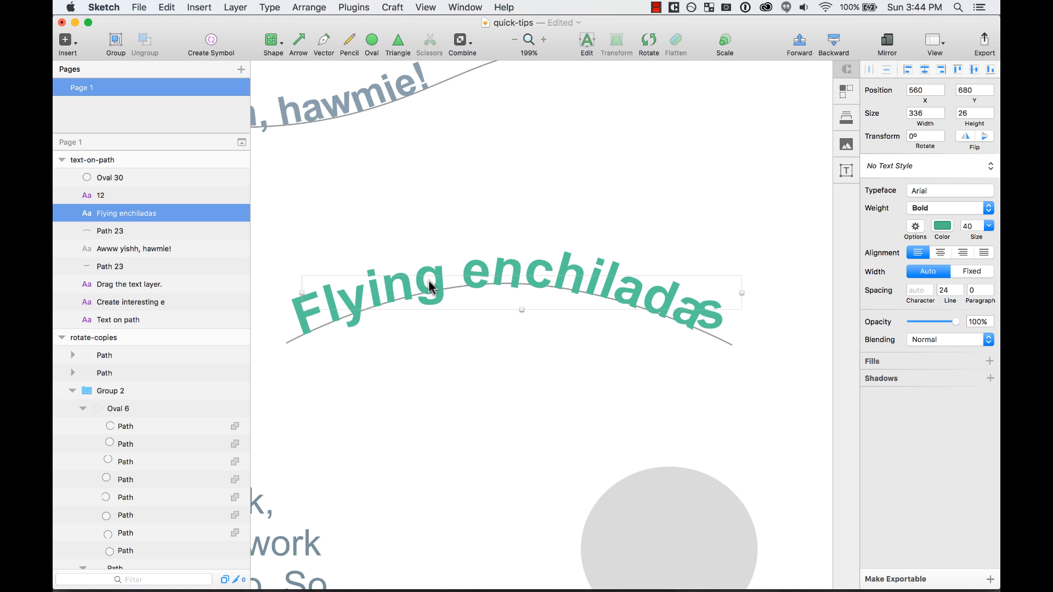
Examine the whole set of quick-tip artboards in one overview
key(super+minus)
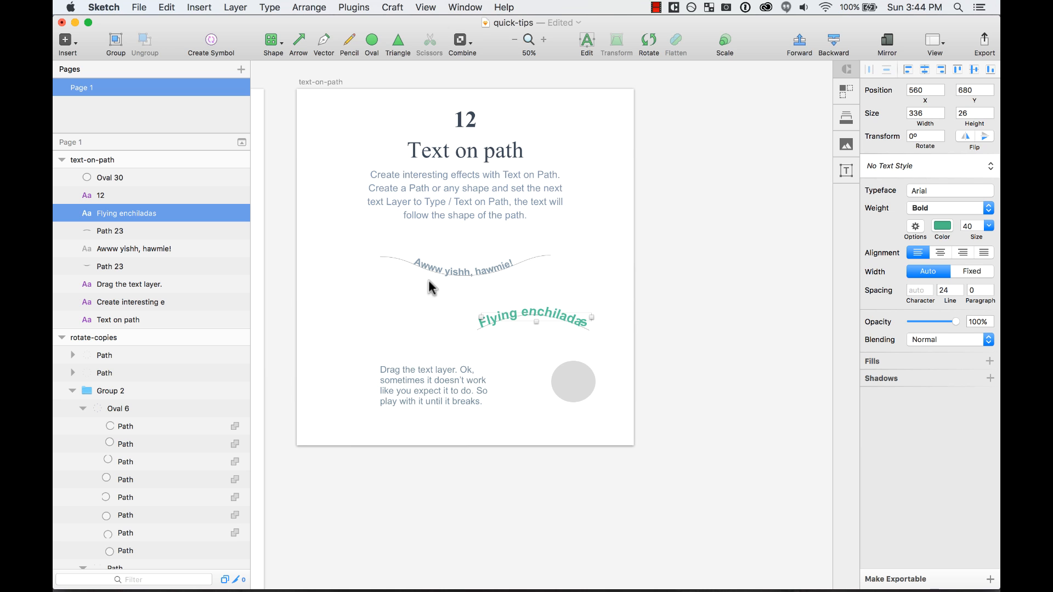
key(super+1)
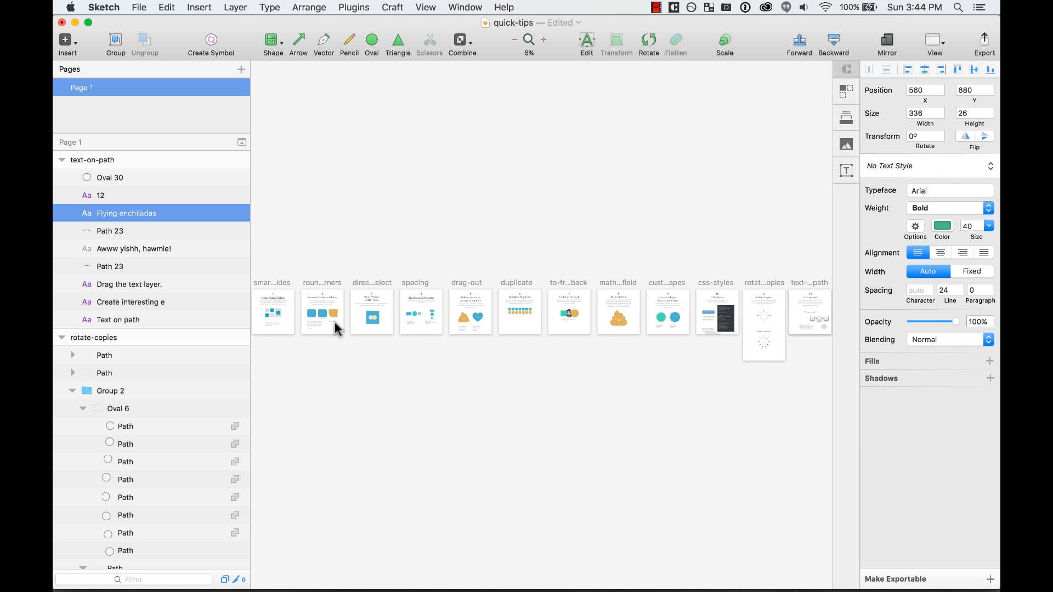
click(716, 220)
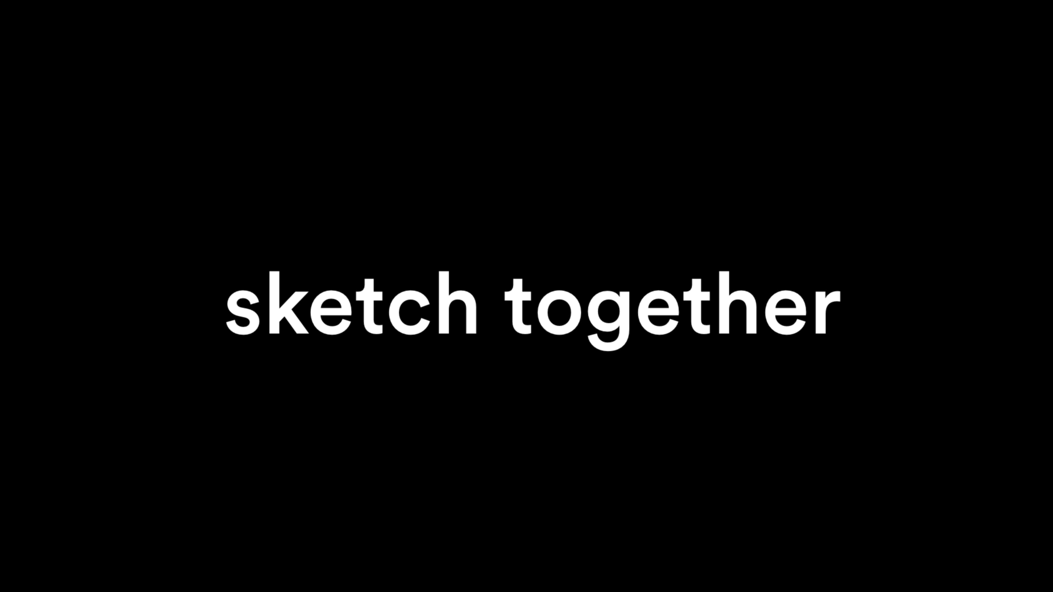